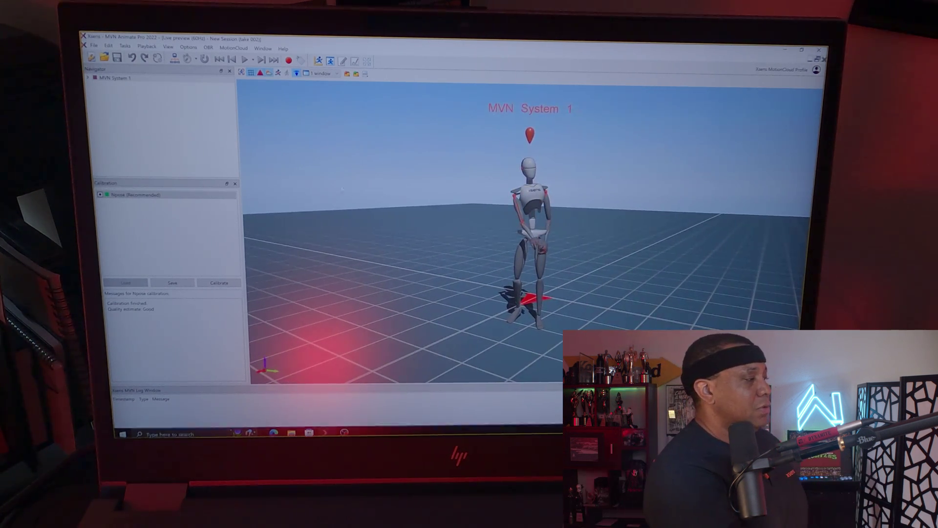
# Step: Record a live motion capture take and save it as New Session-002.mvn
pyautogui.click(288, 60)
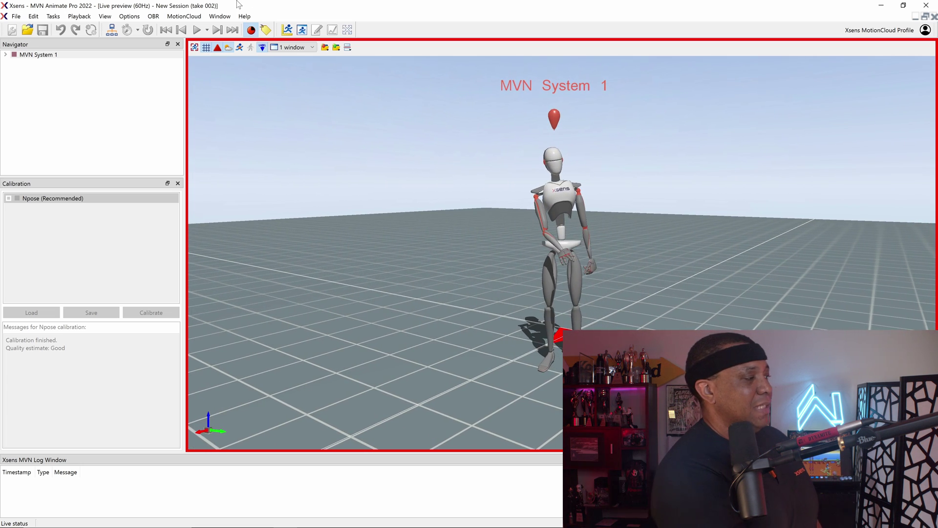
pyautogui.click(250, 30)
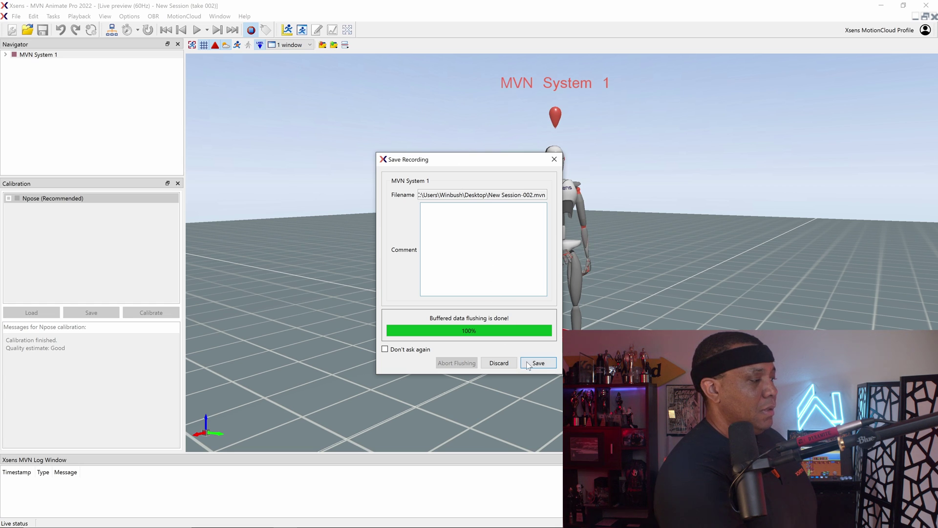
pyautogui.click(539, 364)
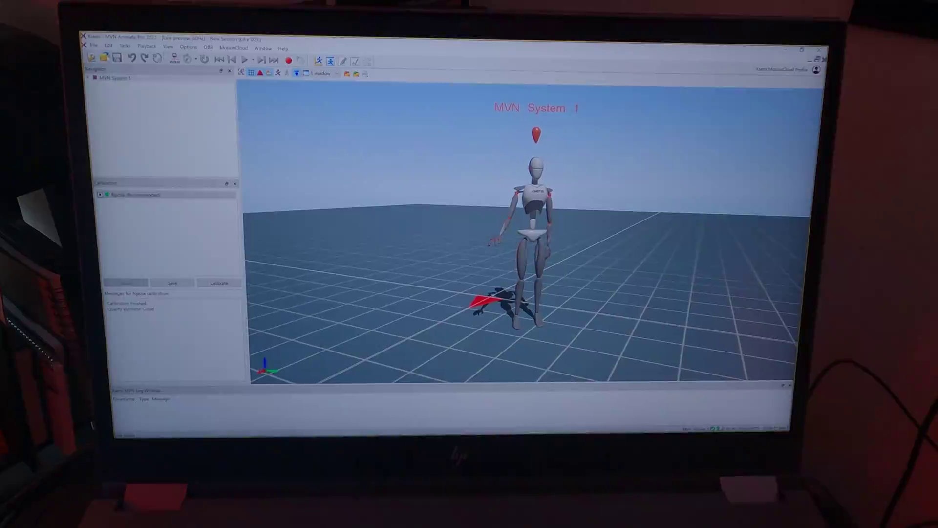
# Step: Open the recorded take New Session-002 from the Desktop
pyautogui.click(104, 58)
pyautogui.click(362, 110)
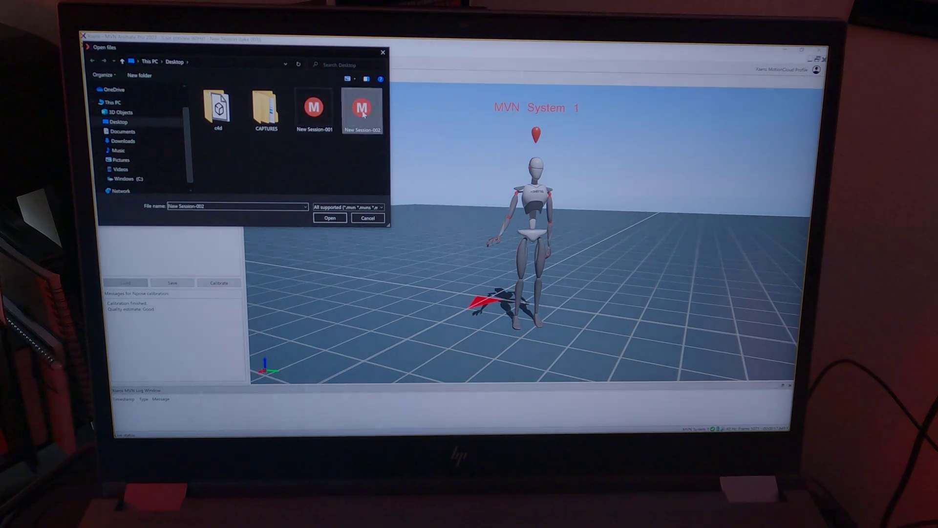
pyautogui.click(330, 218)
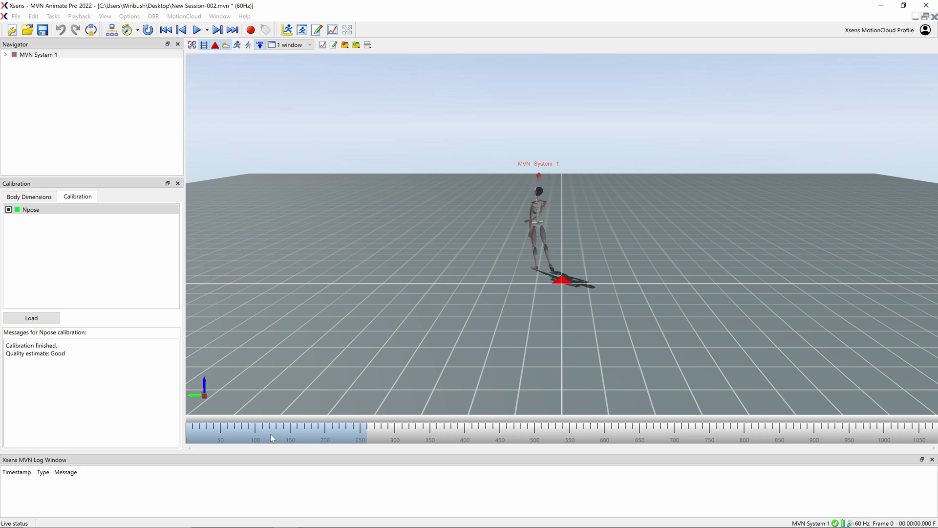
# Step: Check the reprocessing quality options for the take, keep HD (Slow), and close the dialog once processing is done
pyautogui.click(91, 33)
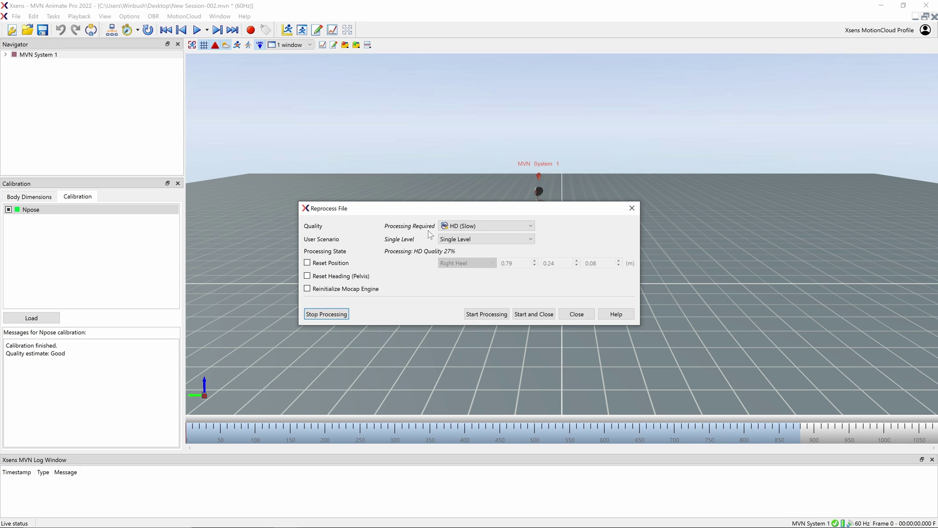
pyautogui.click(455, 227)
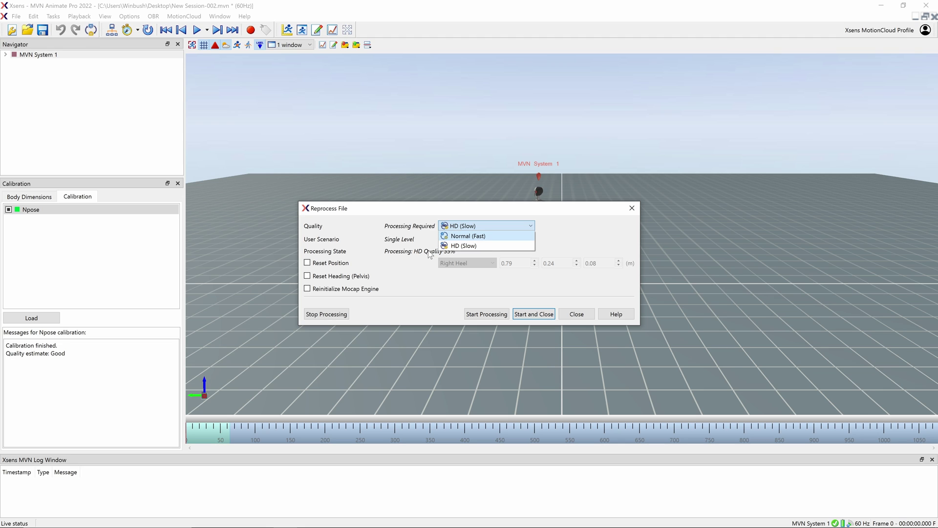
pyautogui.click(399, 257)
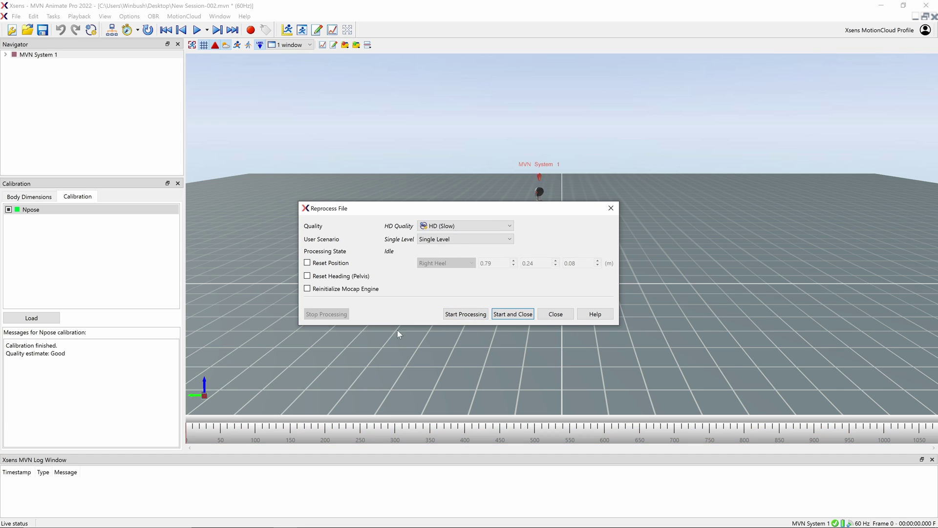
pyautogui.click(565, 313)
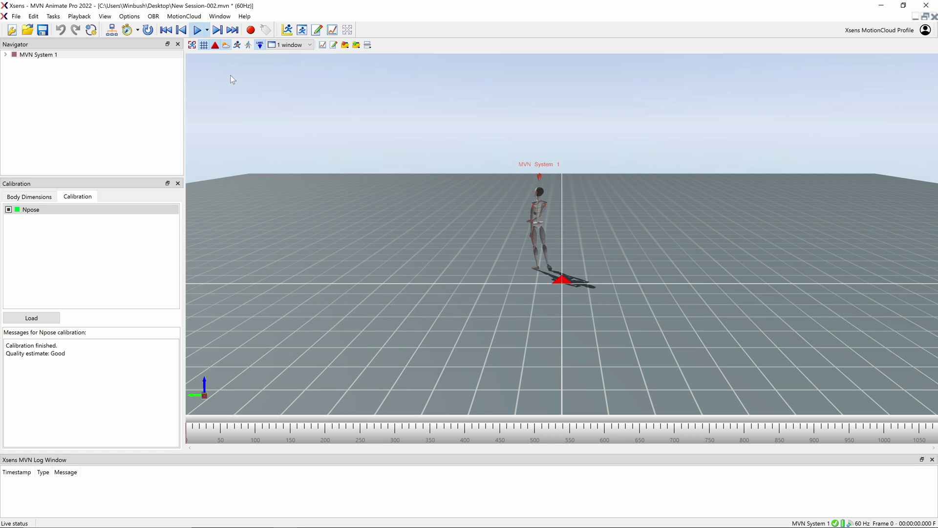
# Step: Play back the take and examine the character's motion from behind, from the side and from the front
pyautogui.press('space')
pyautogui.scroll(5, 540, 220)
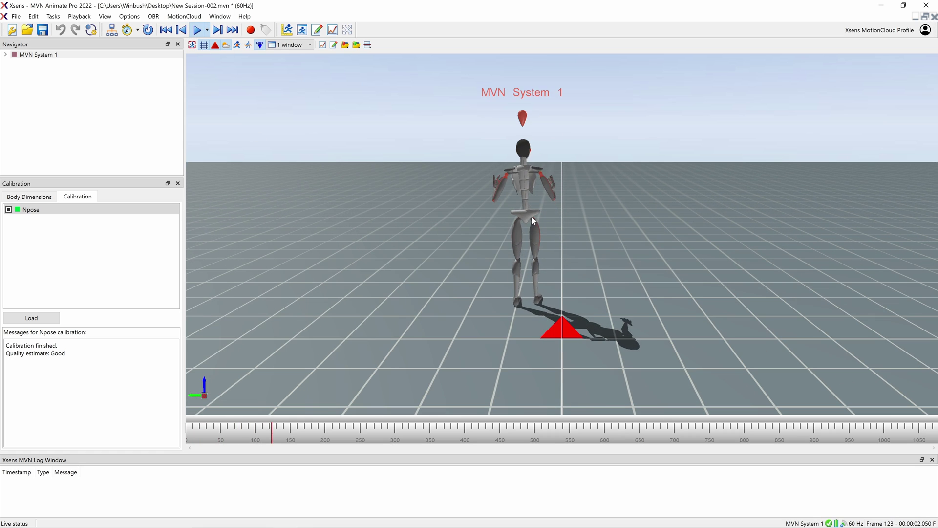
pyautogui.scroll(3, 520, 216)
pyautogui.scroll(1, 486, 174)
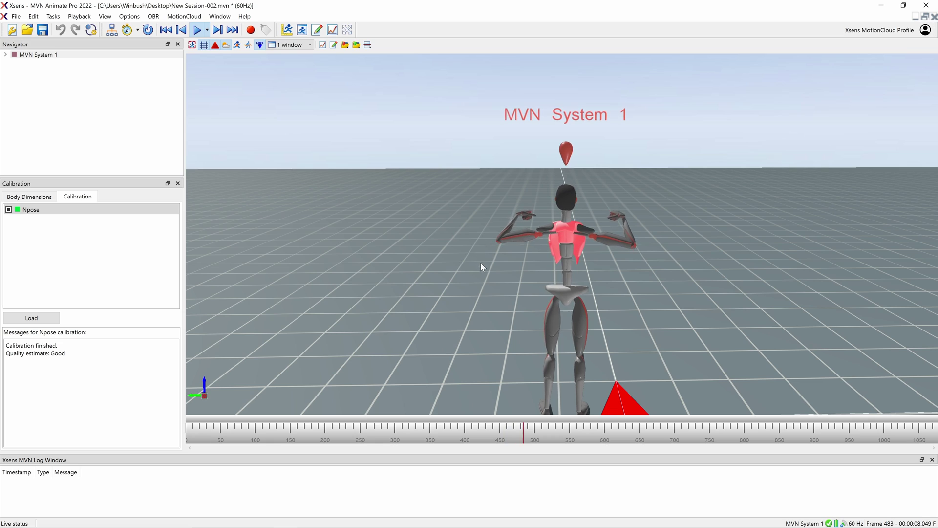
pyautogui.moveTo(480, 267); pyautogui.dragTo(753, 291)
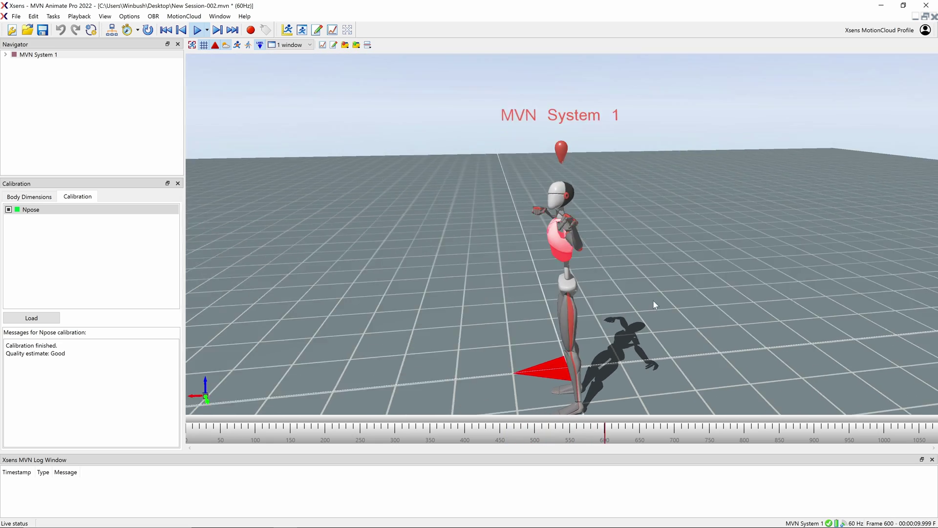
pyautogui.moveTo(653, 301); pyautogui.dragTo(717, 330)
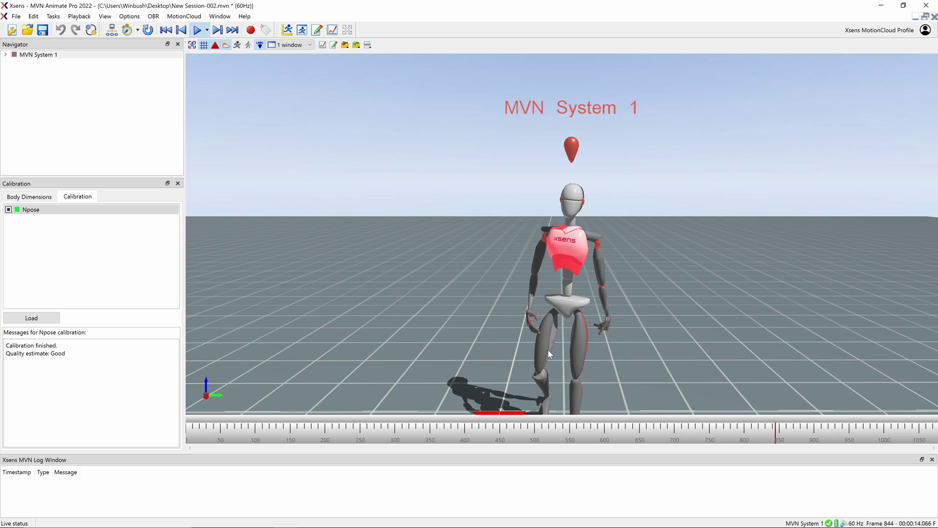
pyautogui.click(191, 31)
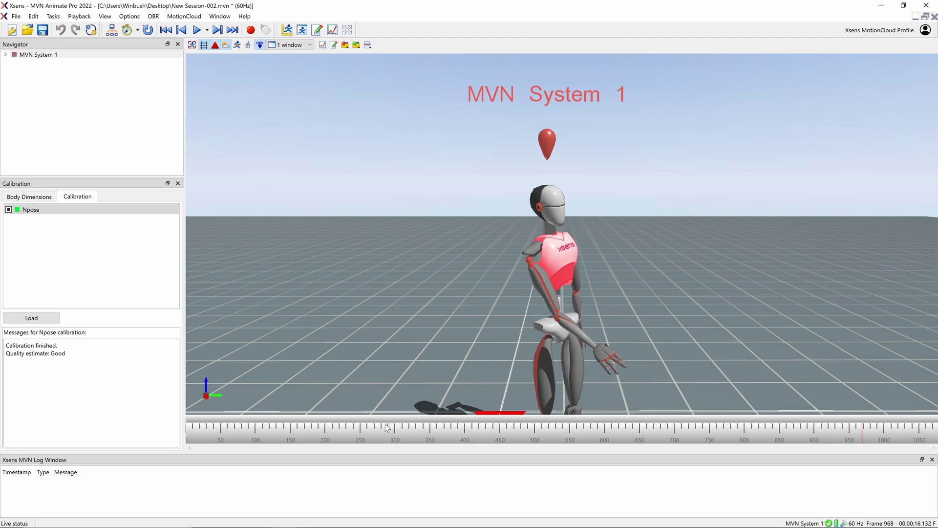
# Step: Select frames 374 to 749 on the timeline and open the export settings for that selection
pyautogui.moveTo(388, 432); pyautogui.dragTo(711, 429)
pyautogui.click(447, 427)
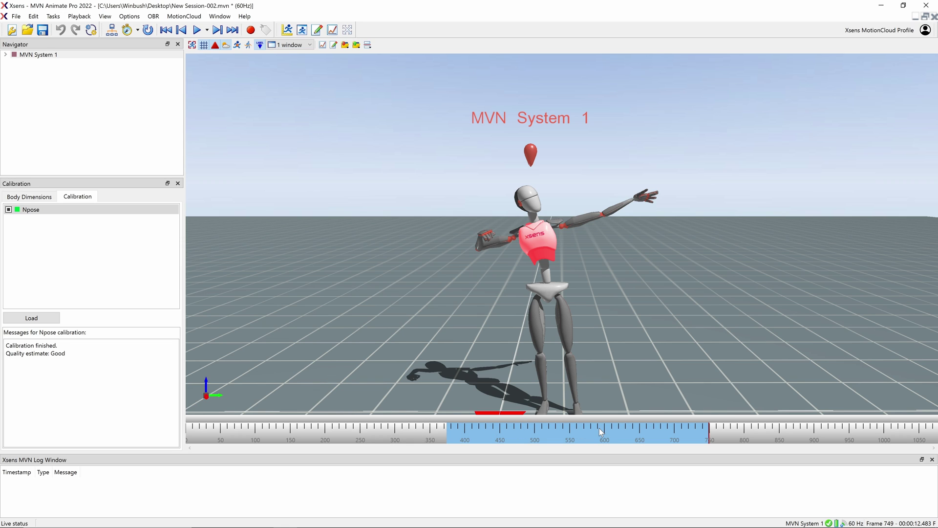
pyautogui.click(16, 17)
pyautogui.moveTo(43, 132)
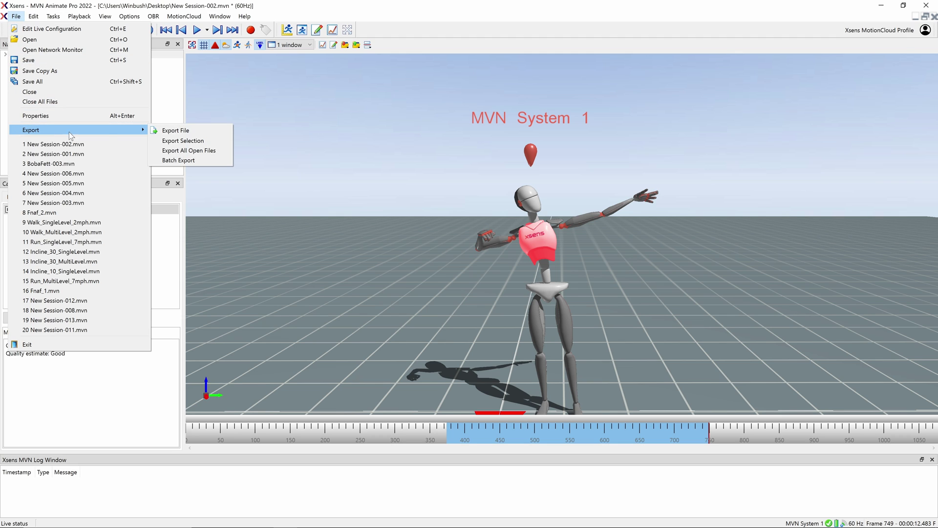
pyautogui.click(192, 141)
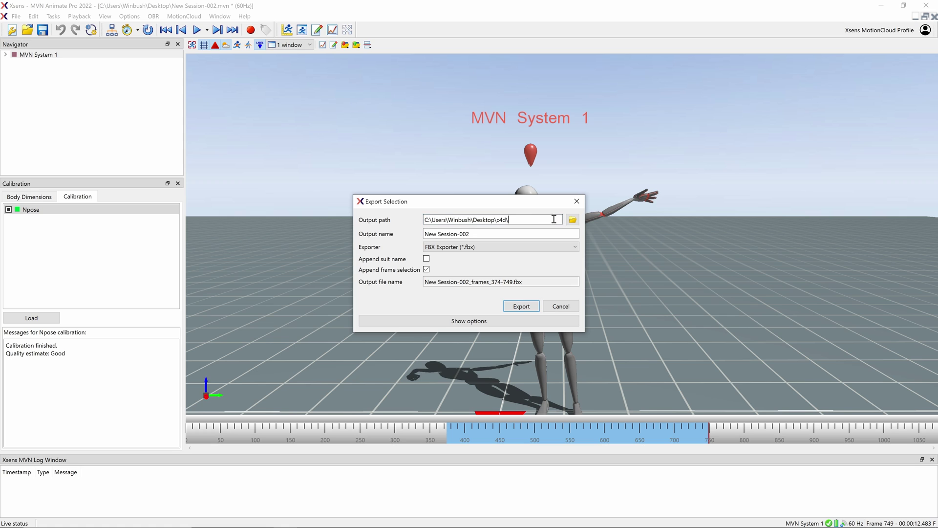
# Step: Create a new folder named ue5 on the Desktop and set it as the export's output path
pyautogui.click(572, 221)
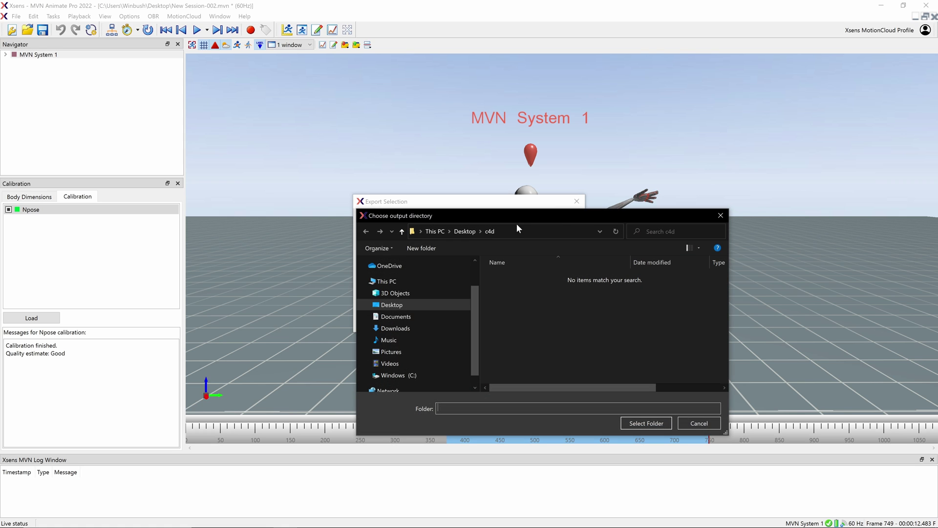
pyautogui.click(465, 231)
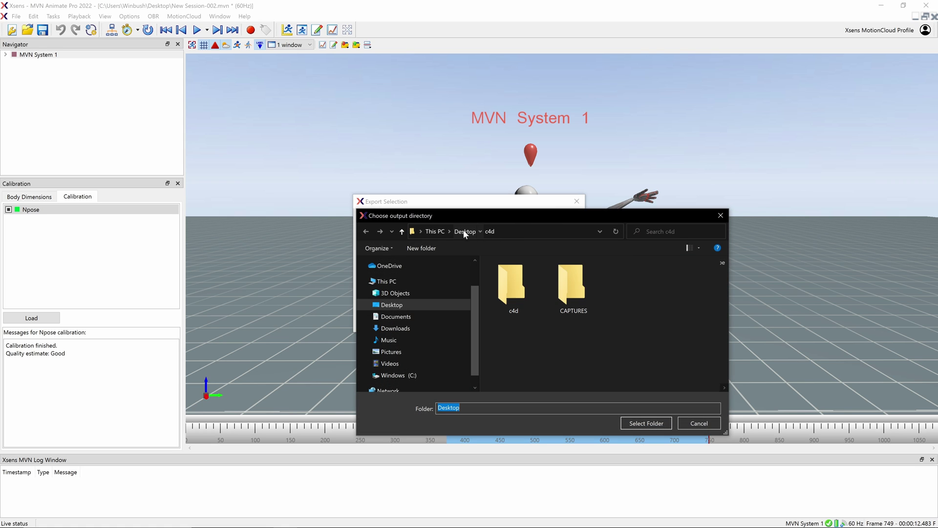
pyautogui.click(421, 248)
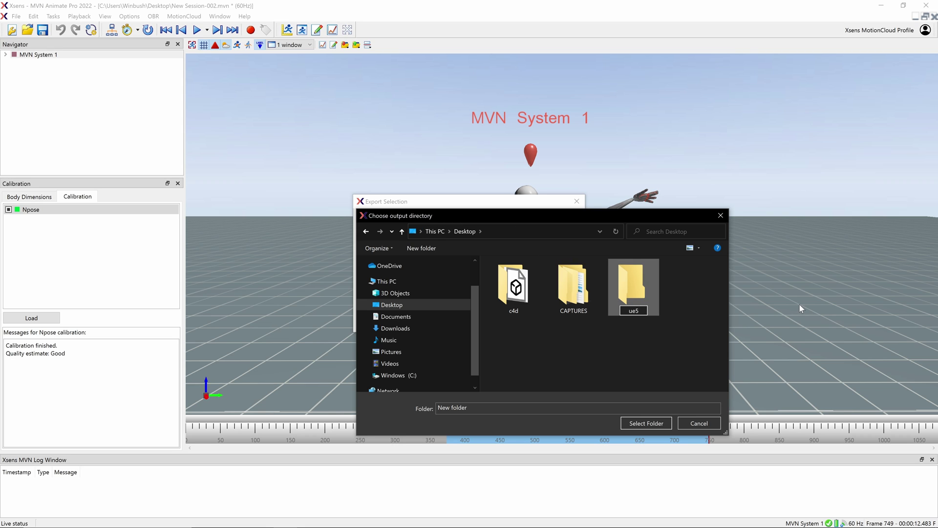
pyautogui.doubleClick(623, 287)
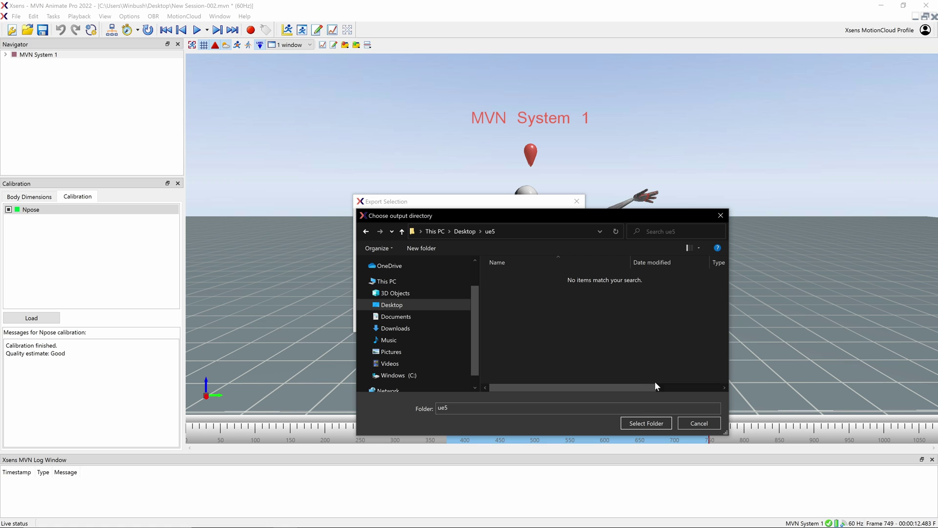
pyautogui.click(655, 423)
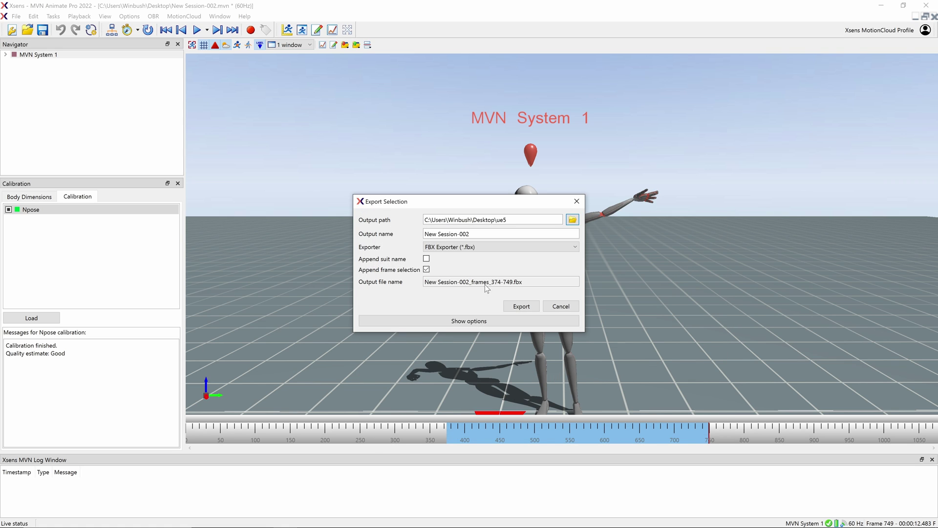
# Step: Name the output New Session ue5, review the additional FBX export options, and export the selected frames as FBX
pyautogui.click(485, 233)
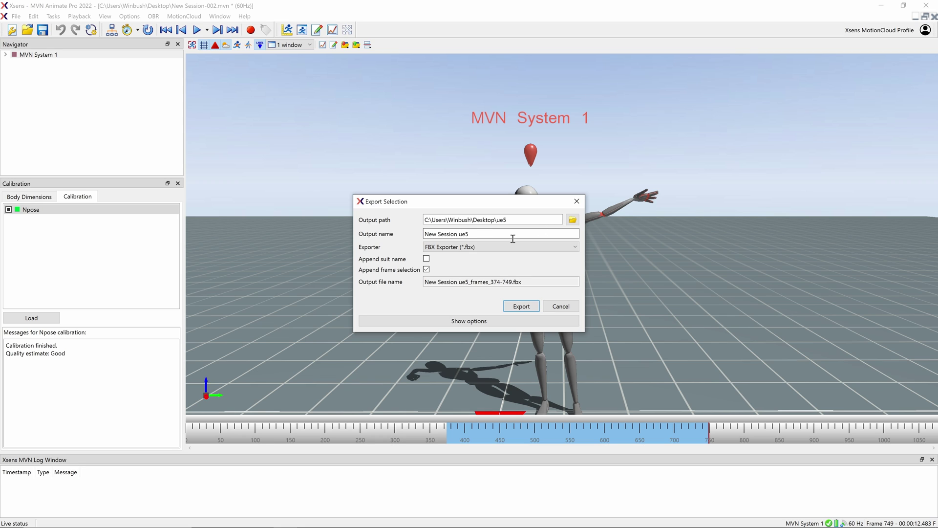
pyautogui.click(491, 321)
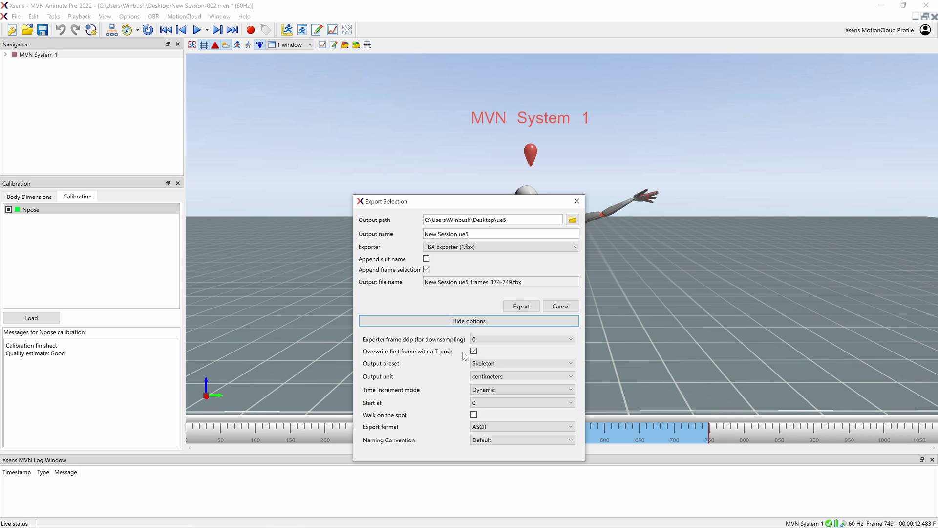
pyautogui.click(522, 307)
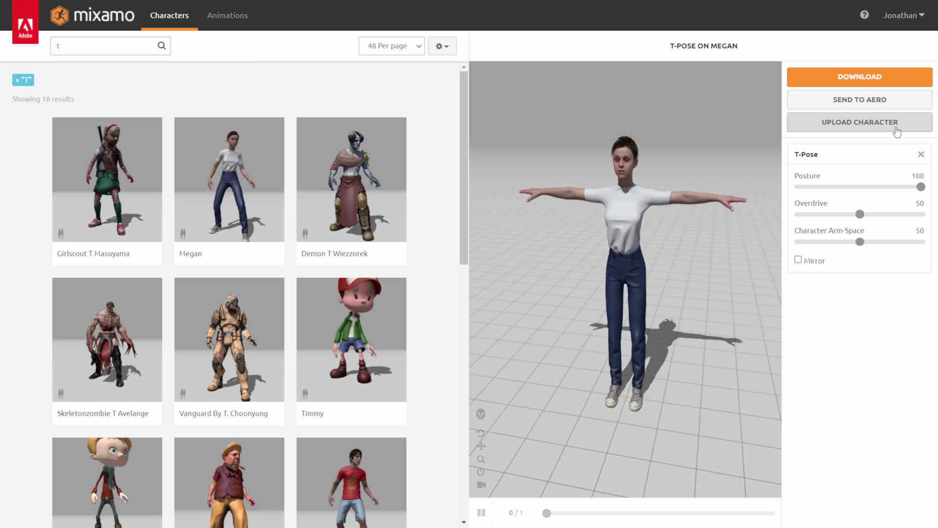
# Step: Switch to Mixamo and upload the IronMan_Mixamo file from the IronMan FBX folder as a new character
pyautogui.click(863, 128)
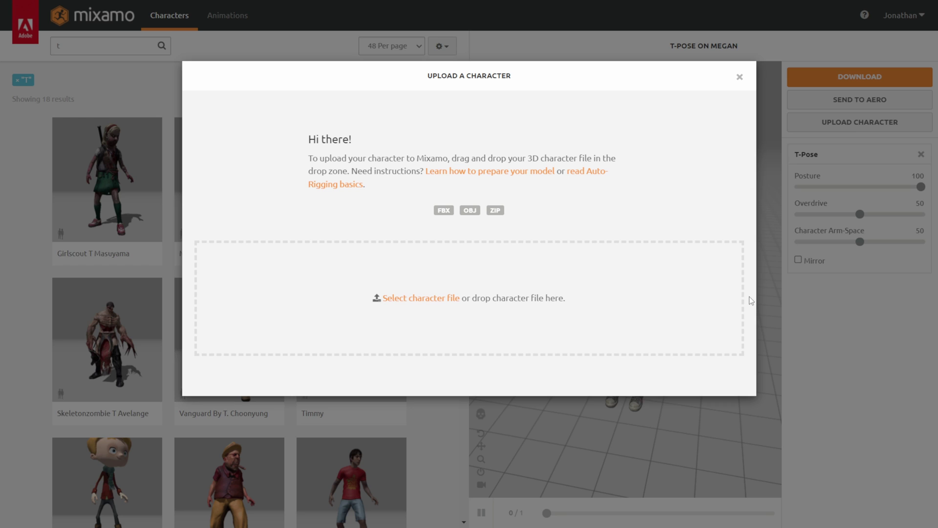
pyautogui.press('super')
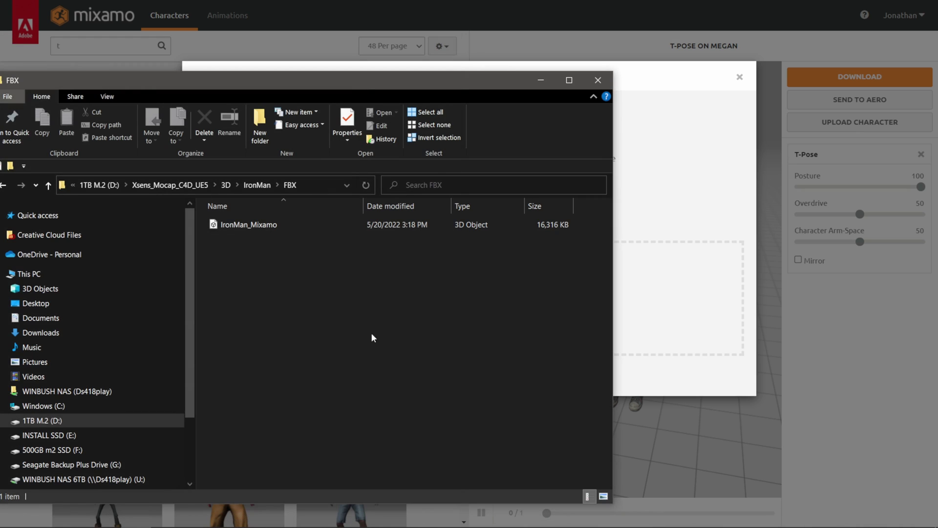
pyautogui.click(254, 228)
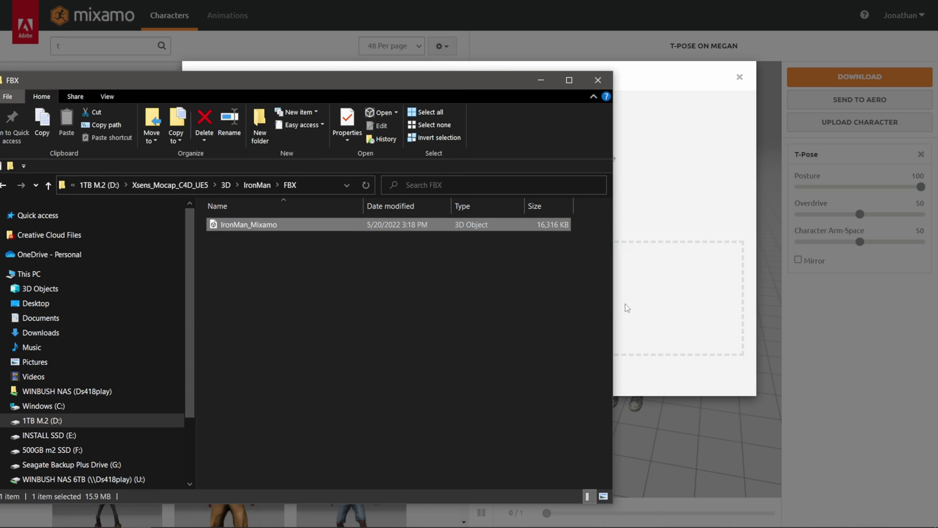
pyautogui.moveTo(627, 307); pyautogui.dragTo(663, 296)
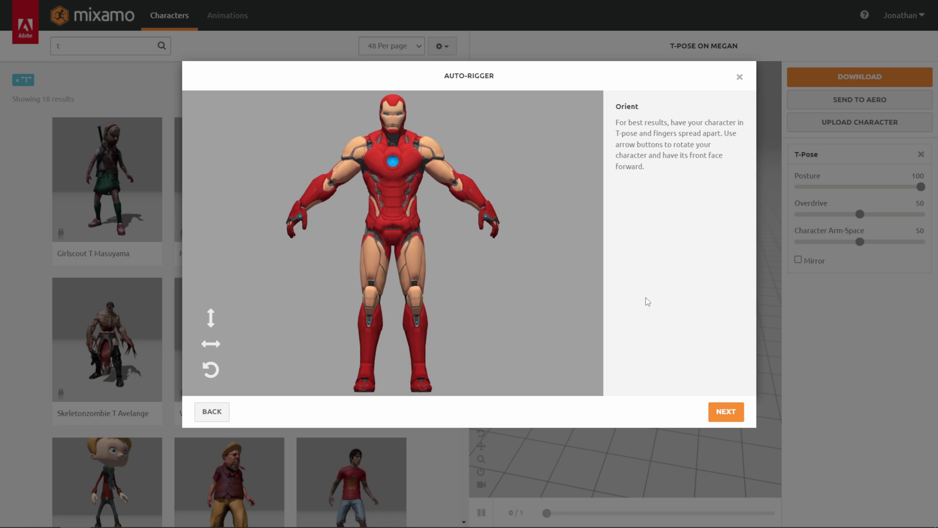
# Step: Place symmetric chin, wrist, elbow, knee and groin markers on the Iron Man model, auto-rig it with Standard Skeleton (65), and accept the rig
pyautogui.click(721, 414)
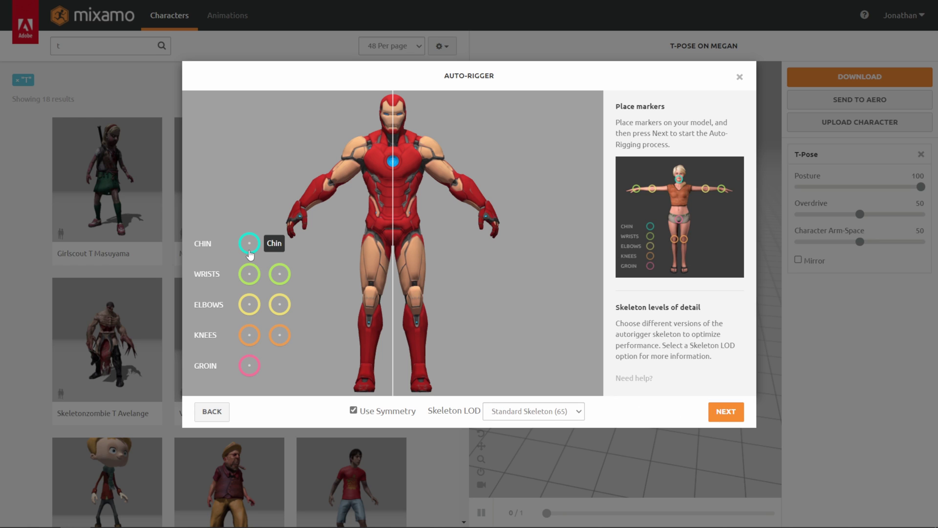
pyautogui.moveTo(250, 250); pyautogui.dragTo(394, 136)
pyautogui.moveTo(250, 275); pyautogui.dragTo(303, 209)
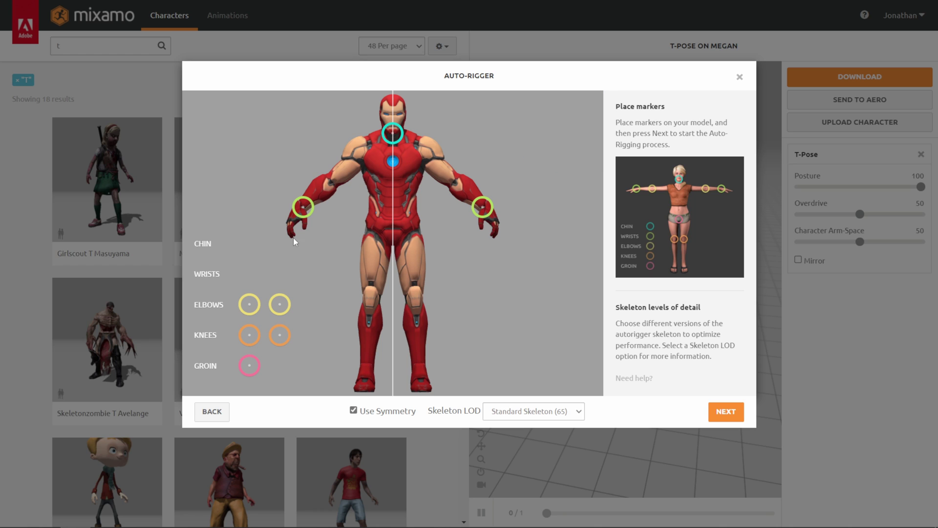
pyautogui.moveTo(254, 307)
pyautogui.mouseDown()
pyautogui.moveTo(314, 230)
pyautogui.moveTo(333, 187)
pyautogui.mouseUp()
pyautogui.moveTo(249, 335); pyautogui.dragTo(371, 292)
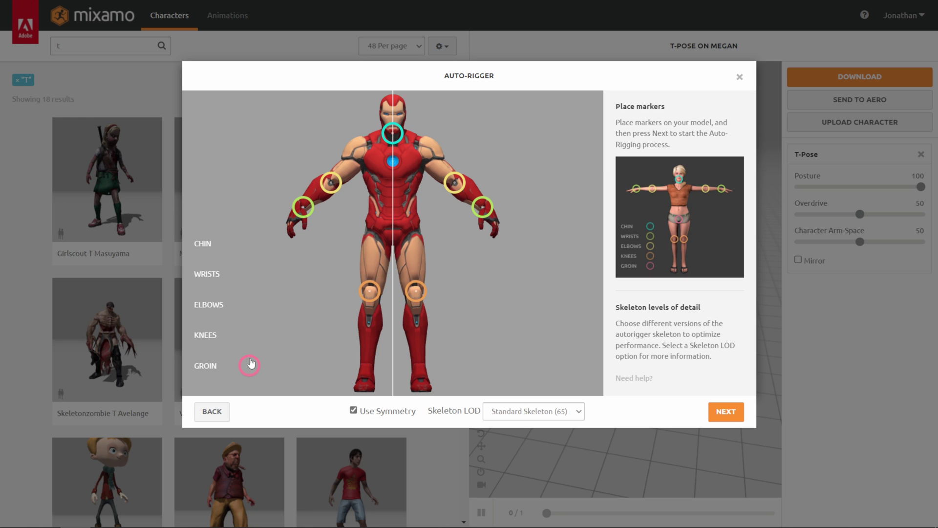
pyautogui.moveTo(260, 364)
pyautogui.mouseDown()
pyautogui.moveTo(394, 267)
pyautogui.moveTo(395, 249)
pyautogui.mouseUp()
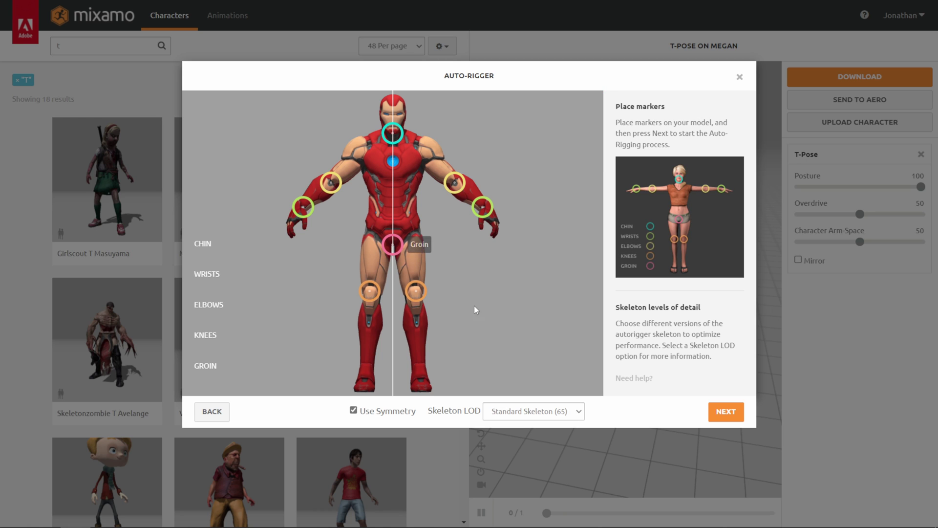
pyautogui.click(727, 412)
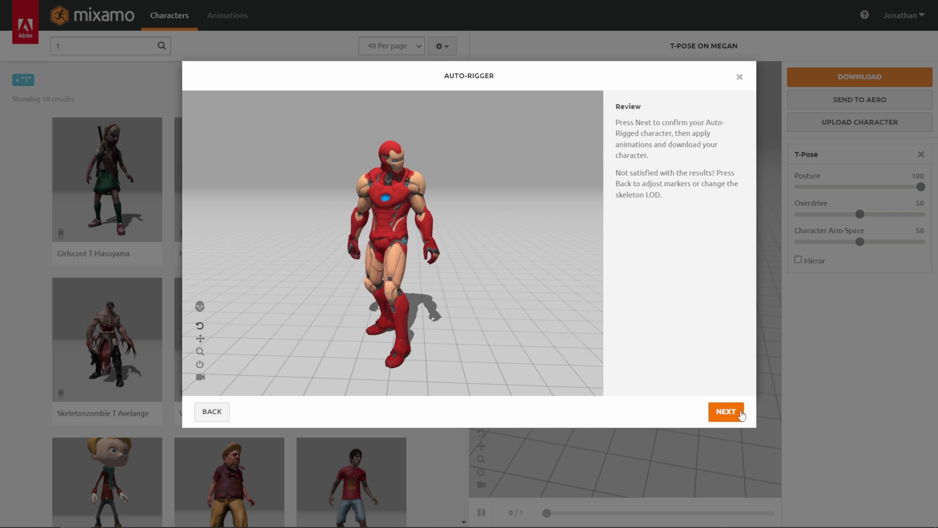
pyautogui.click(714, 410)
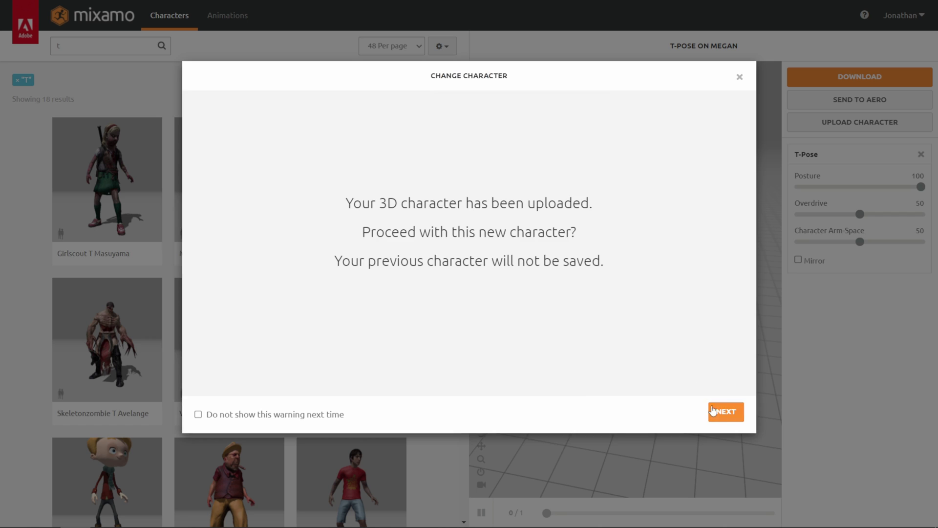
# Step: Proceed with the newly uploaded Iron Man character and search the animations for "t" to find the T-Pose
pyautogui.click(736, 419)
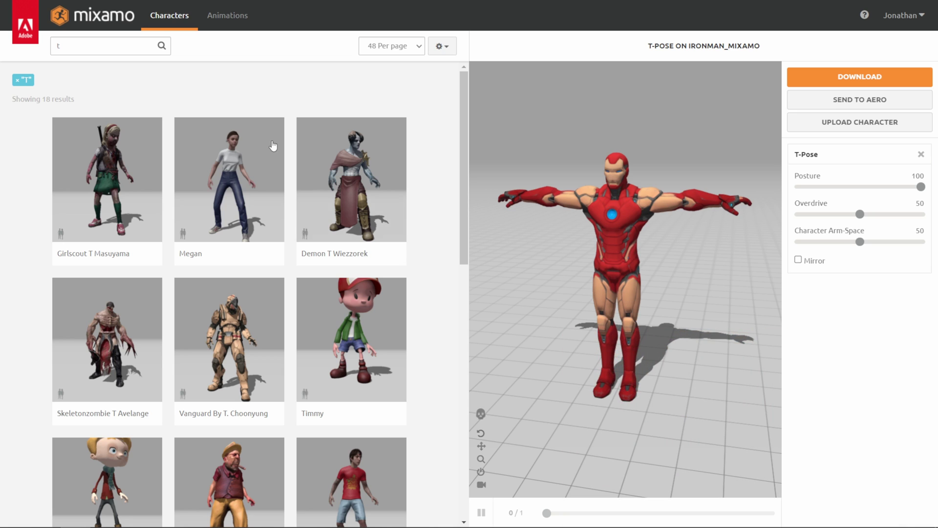
pyautogui.click(241, 16)
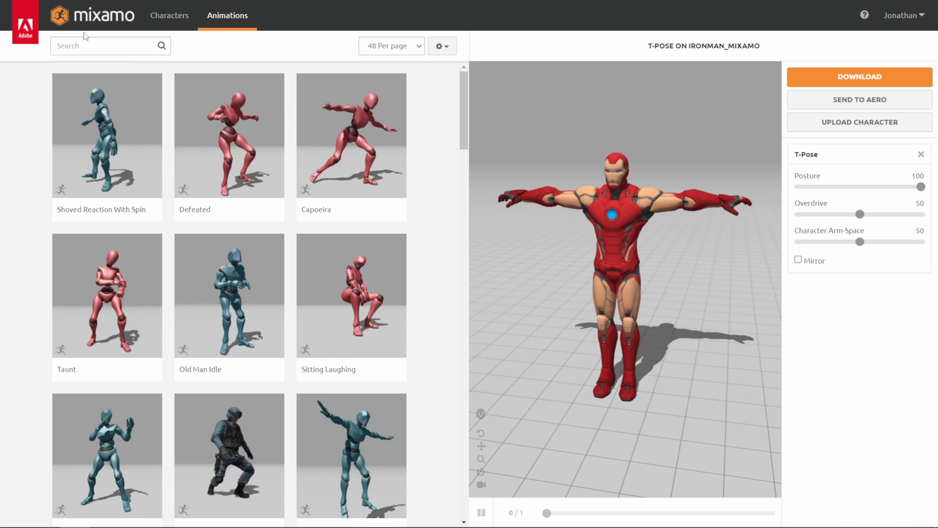
pyautogui.click(107, 46)
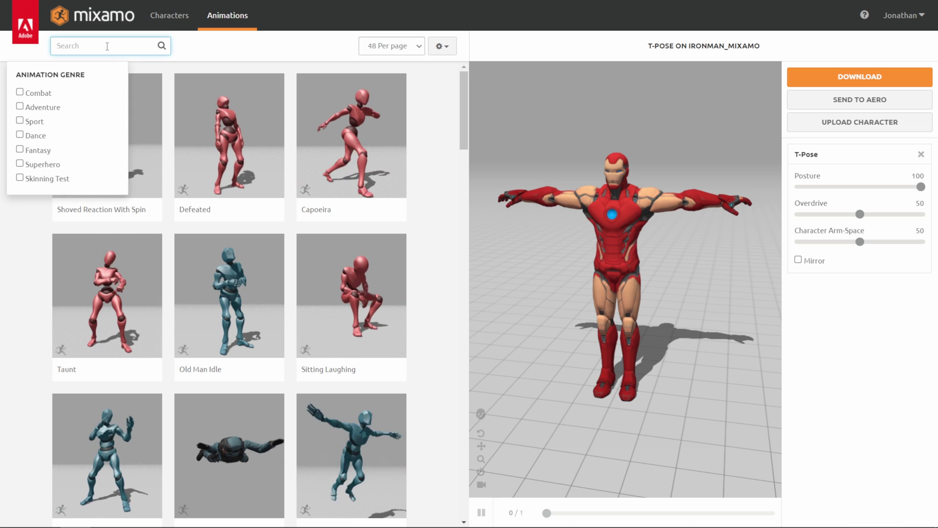
pyautogui.write('t')
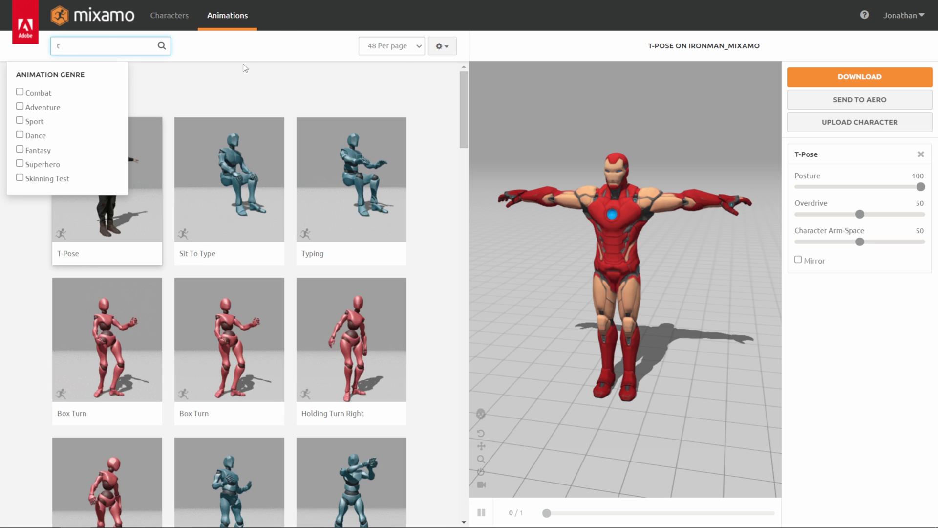
pyautogui.press('Return')
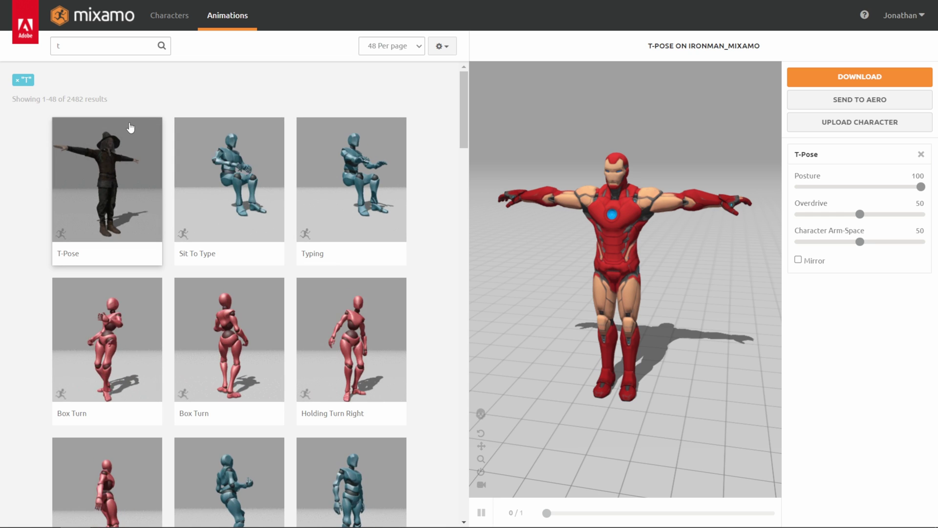
# Step: Download the T-posed character as FBX Binary with skin, 60 fps and no keyframe reduction, and rename the downloaded file IronMan_Tpose
pyautogui.click(865, 77)
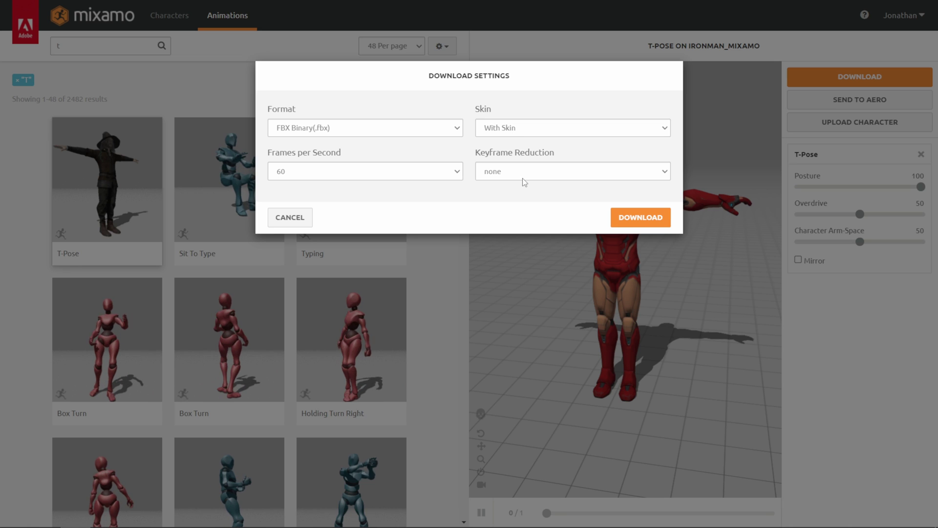
pyautogui.click(644, 218)
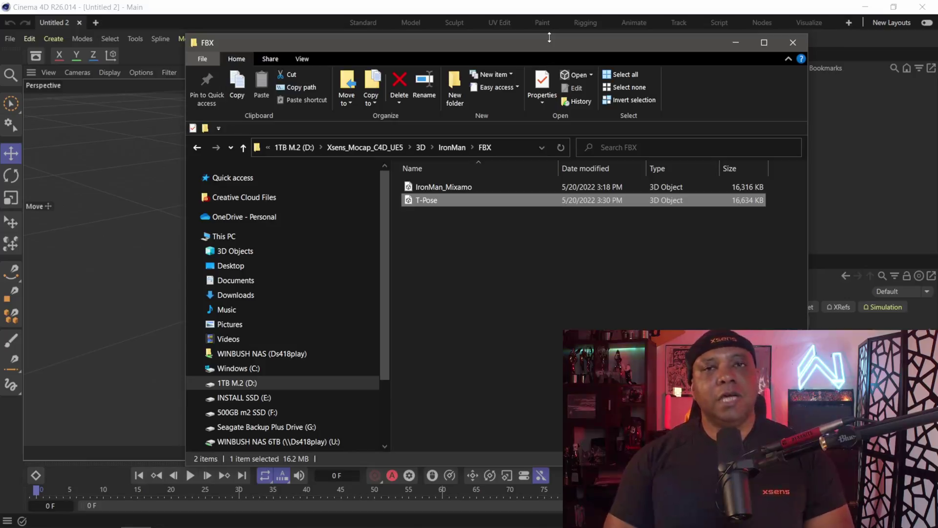
pyautogui.click(440, 203)
pyautogui.write('Iron')
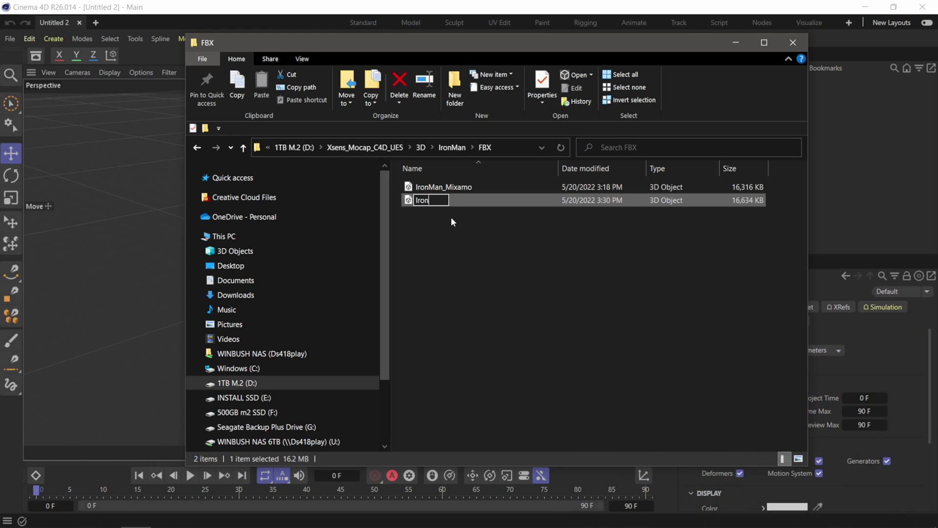
pyautogui.write('Man_Tpose')
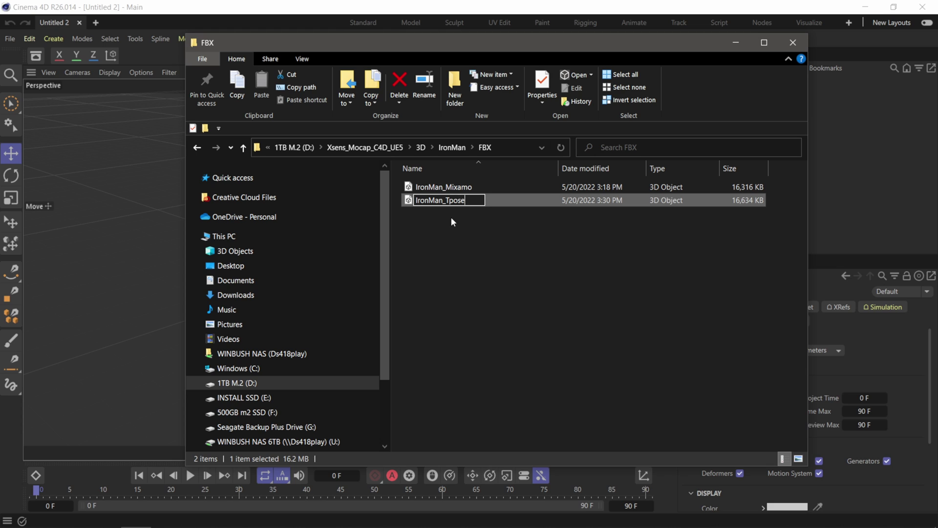
pyautogui.press('Return')
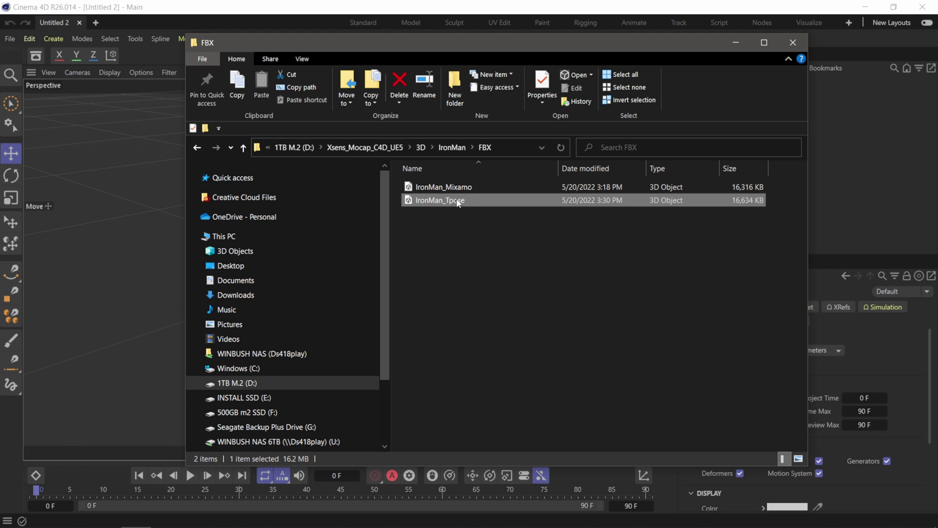
# Step: Import the IronMan_Tpose file into Cinema 4D with the default FBX import settings
pyautogui.moveTo(458, 202); pyautogui.dragTo(130, 221)
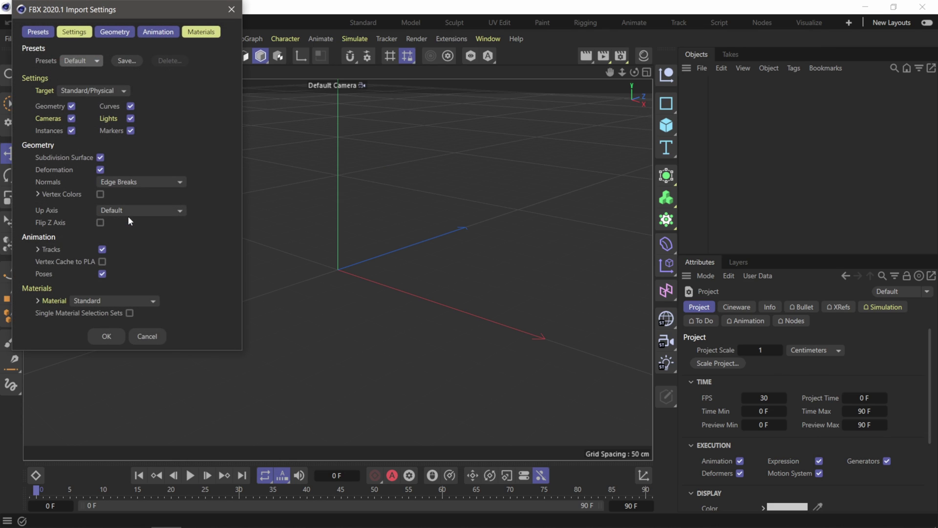
pyautogui.moveTo(171, 10); pyautogui.dragTo(524, 20)
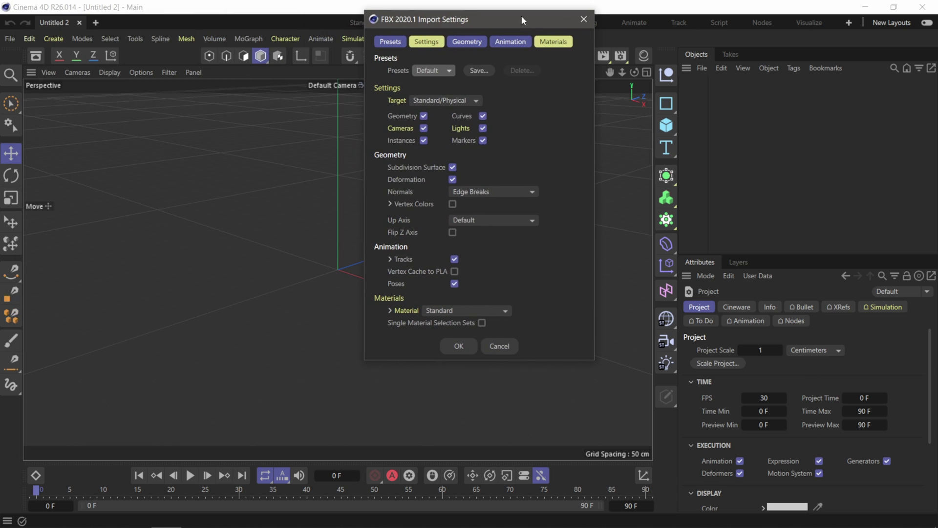
pyautogui.click(451, 345)
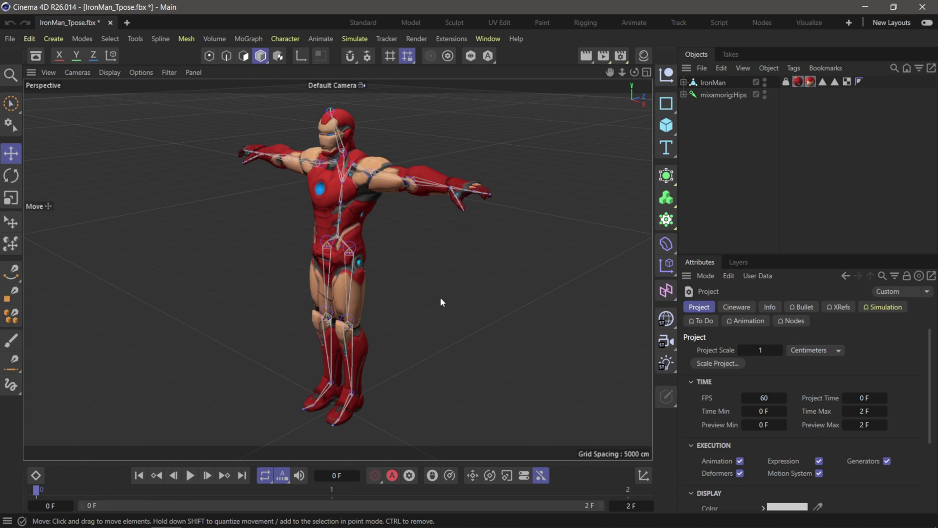
pyautogui.keyDown('alt'); pyautogui.moveTo(442, 302); pyautogui.dragTo(497, 280); pyautogui.keyUp('alt')
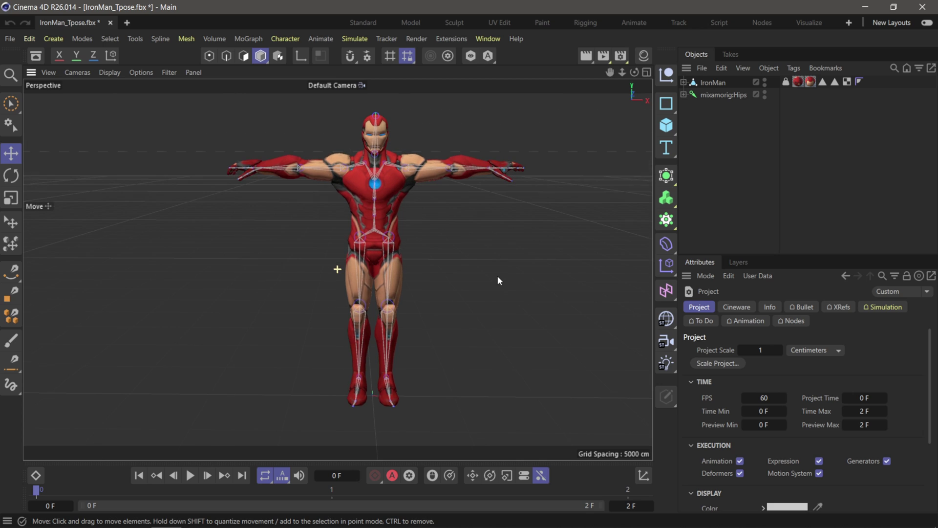
pyautogui.keyDown('alt'); pyautogui.moveTo(490, 274); pyautogui.dragTo(458, 277, button='middle'); pyautogui.keyUp('alt')
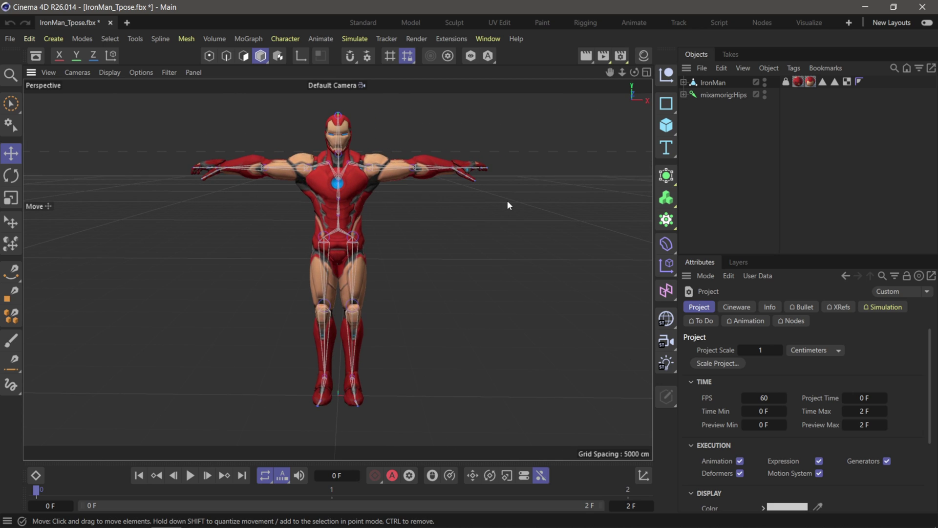
# Step: Group the IronMan mesh and the mixamorig:Hips joint hierarchy under a null, and rename the null IronMan
pyautogui.click(733, 121)
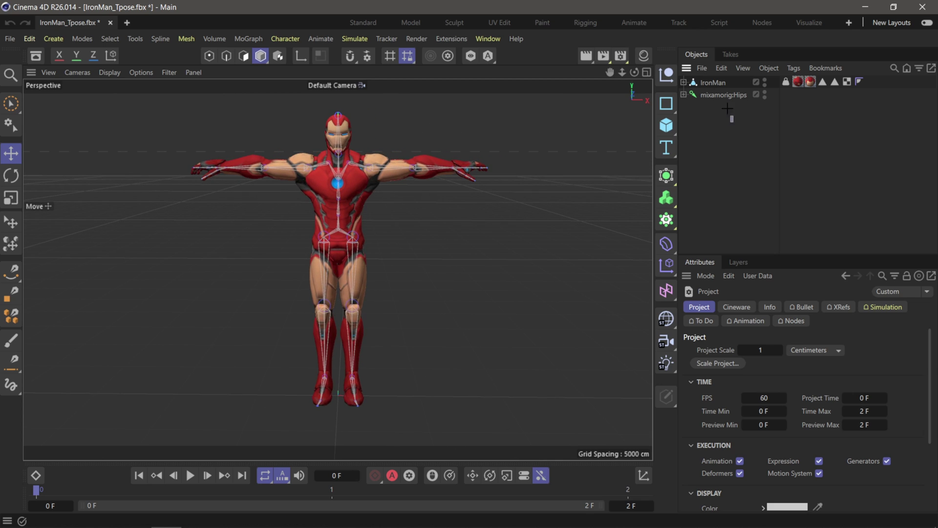
pyautogui.hotkey('ctrl', 'a')
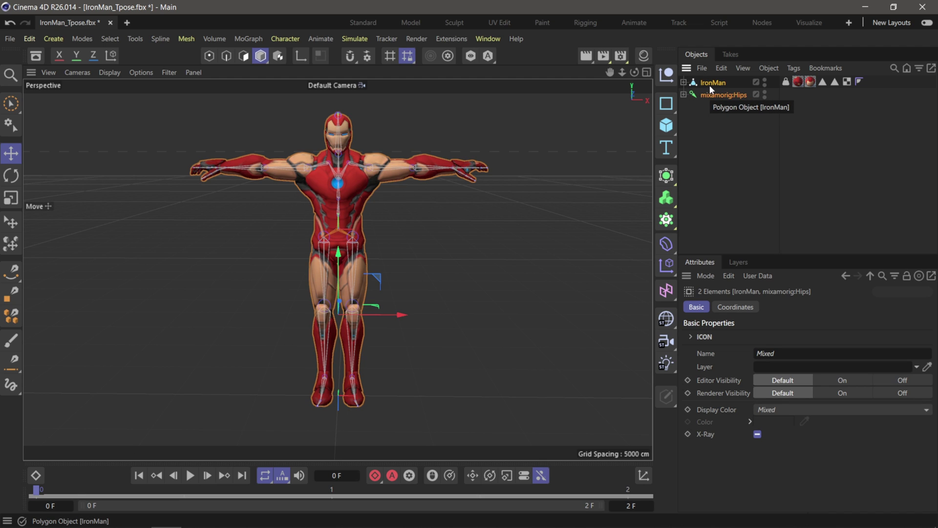
pyautogui.click(765, 72)
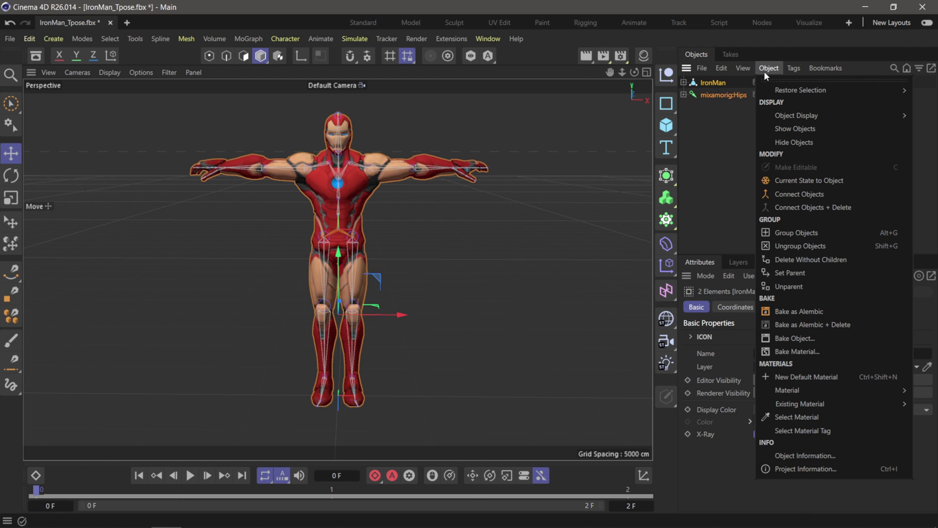
pyautogui.click(790, 232)
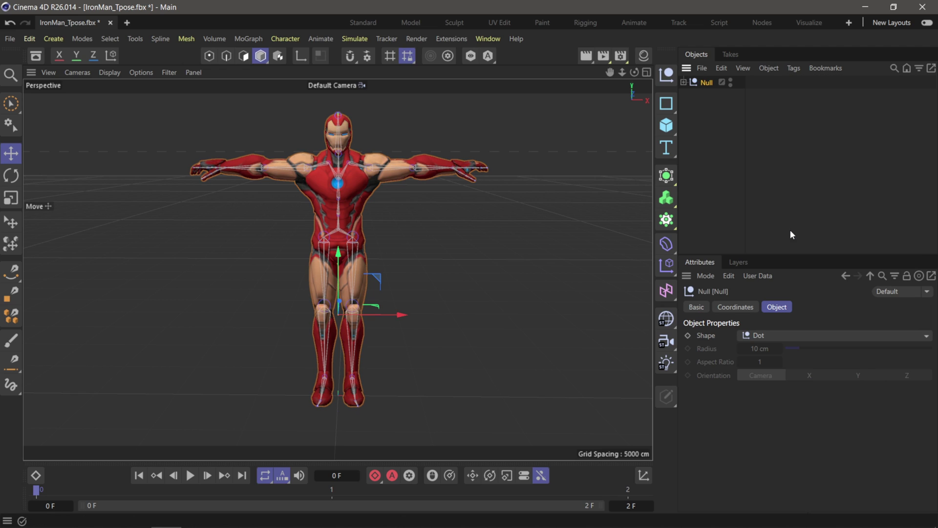
pyautogui.doubleClick(706, 83)
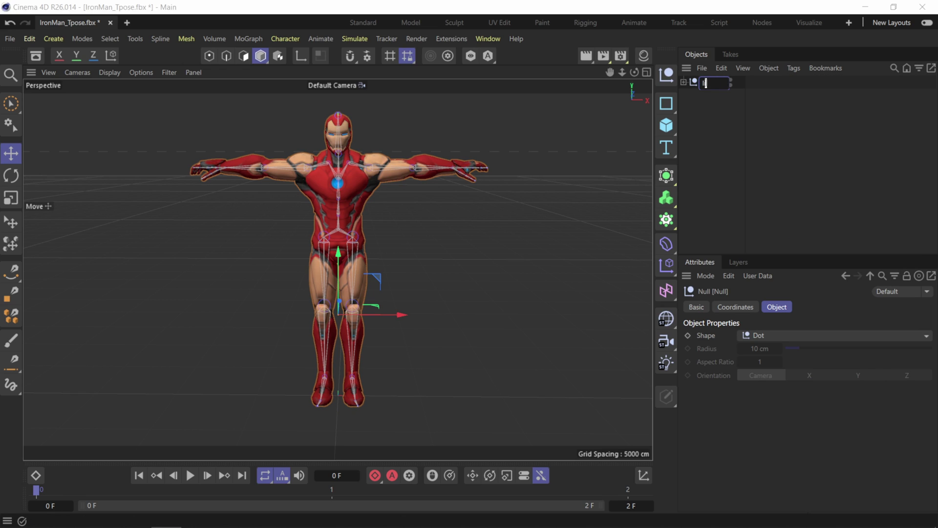
pyautogui.write('IronMan')
pyautogui.press('Return')
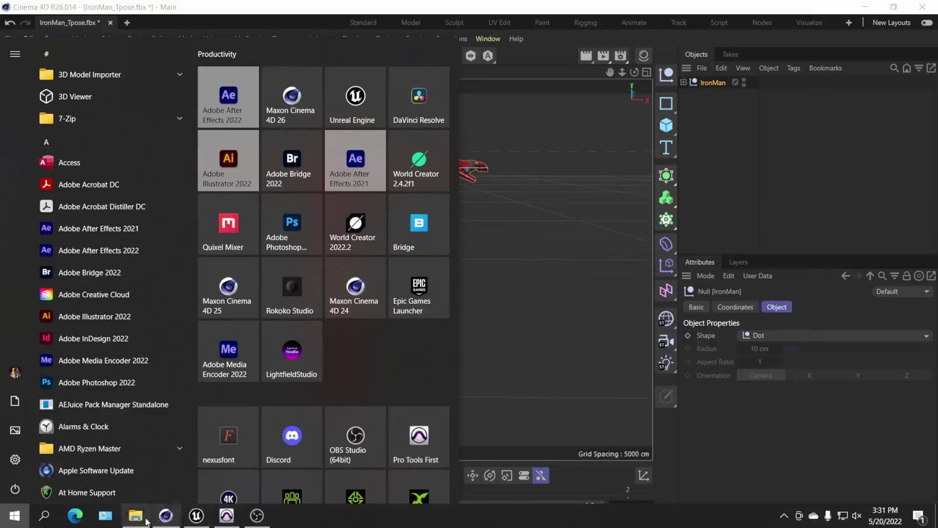
# Step: Import New Session ue5_frames_374-749 from the Mocap ue5 folder into Cinema 4D with the default FBX import settings
pyautogui.click(139, 516)
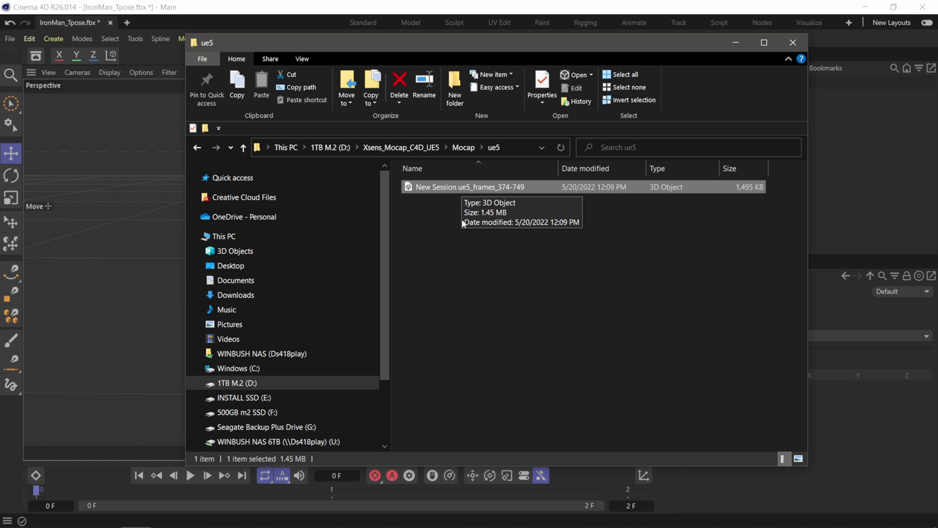
pyautogui.moveTo(452, 188); pyautogui.dragTo(852, 171)
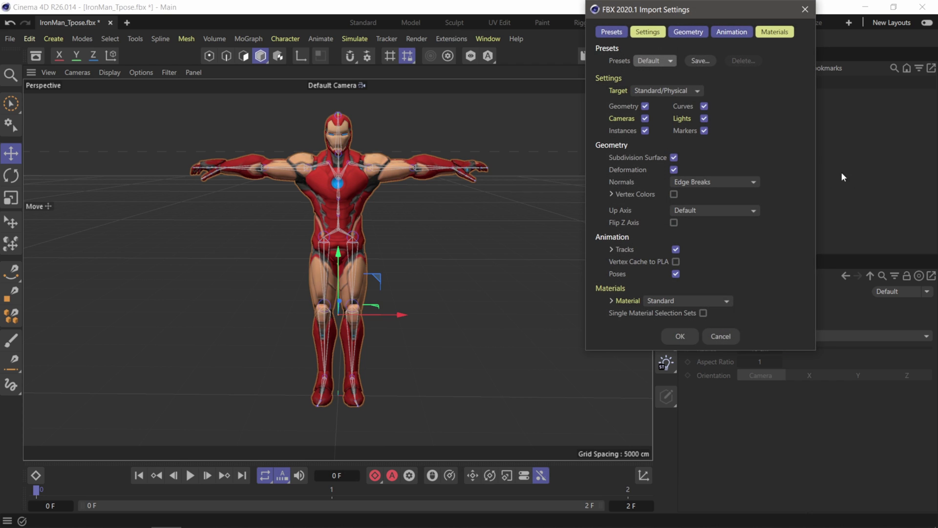
pyautogui.click(681, 336)
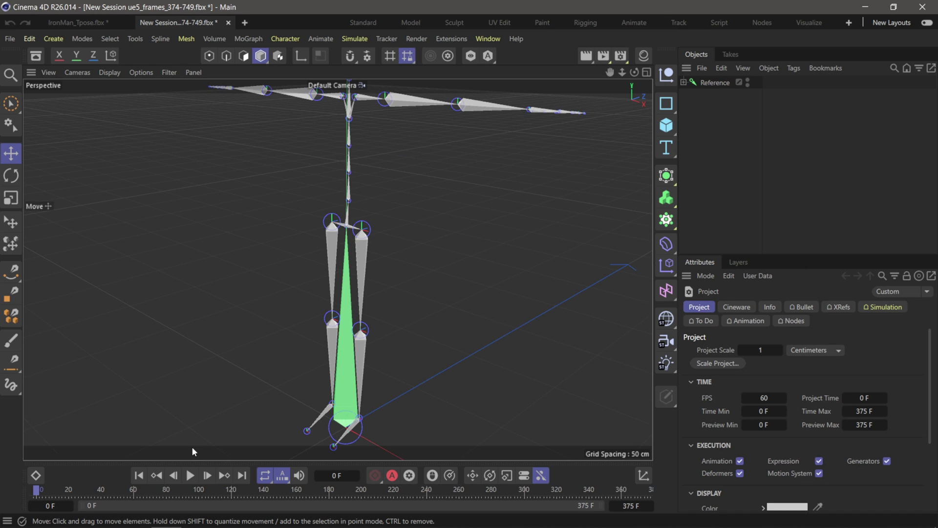
# Step: Play back the imported mocap skeleton's animation, stop it, and return to the first frame
pyautogui.click(190, 475)
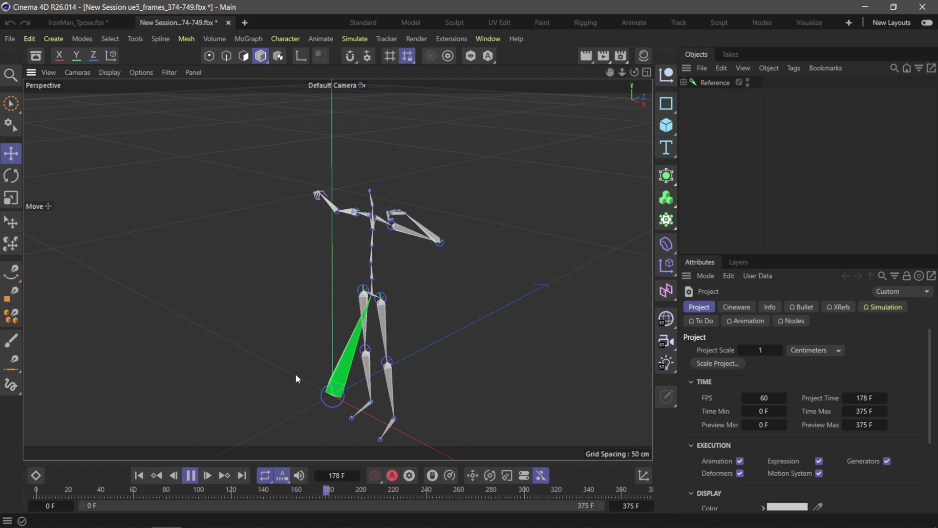
pyautogui.click(190, 475)
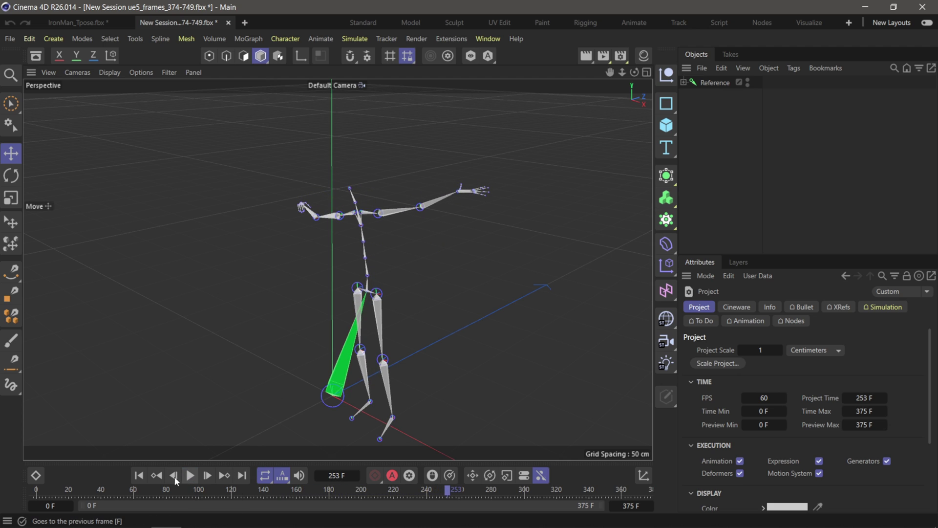
pyautogui.click(138, 475)
# Step: Group the Reference joint hierarchy under a null and rename the null Mocap
pyautogui.click(715, 82)
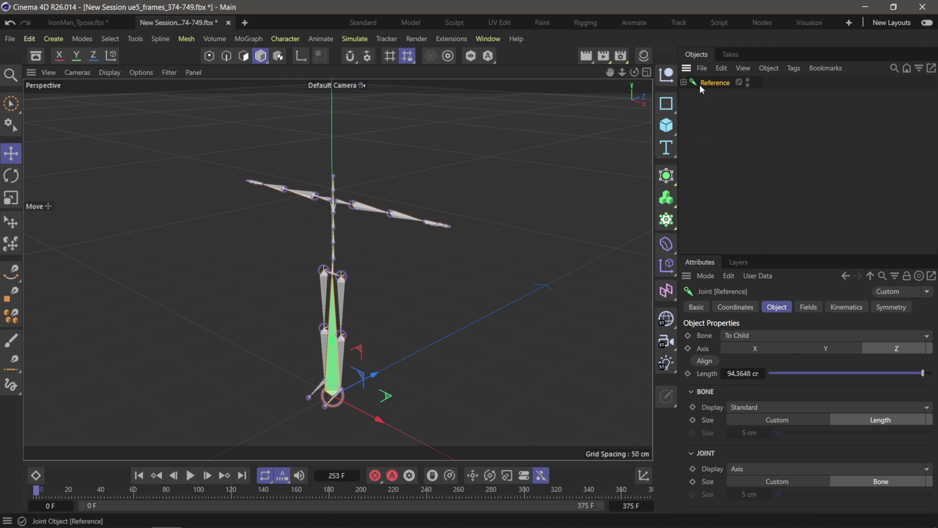
pyautogui.click(767, 69)
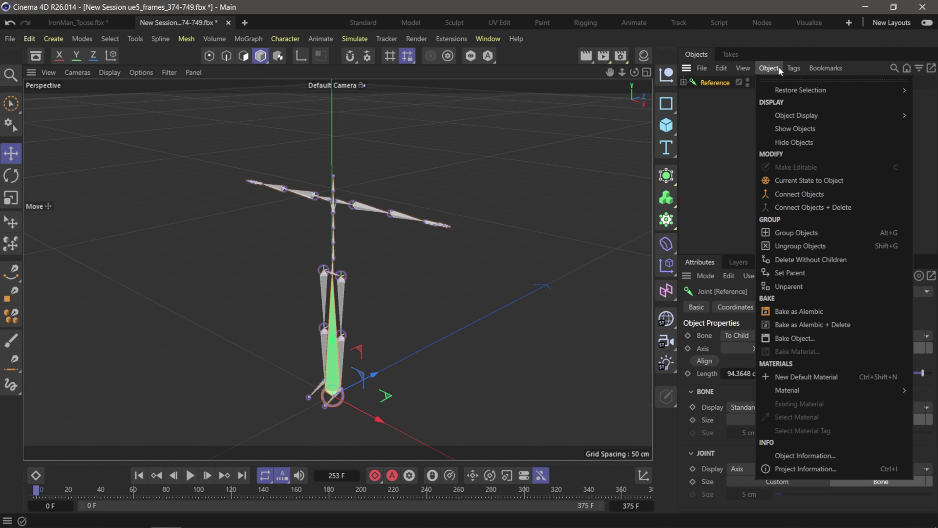
pyautogui.click(804, 233)
pyautogui.doubleClick(706, 83)
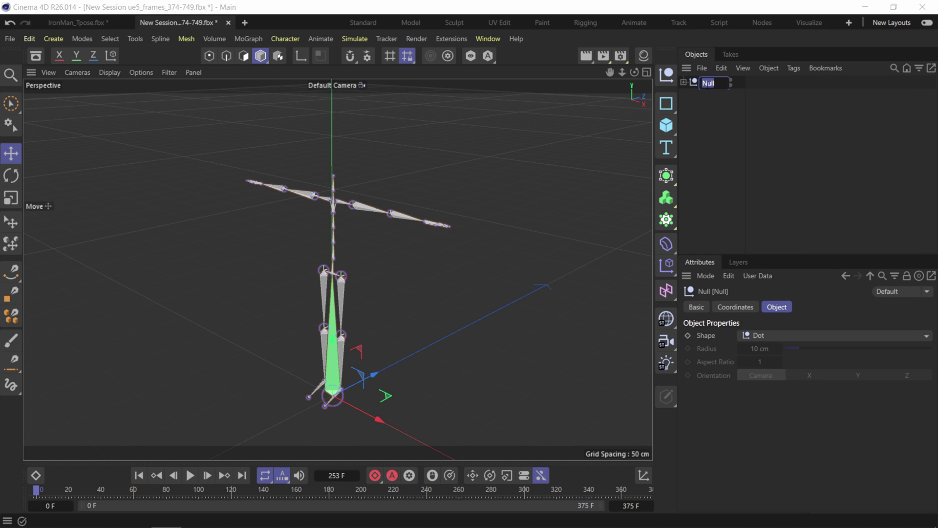
pyautogui.press('Return')
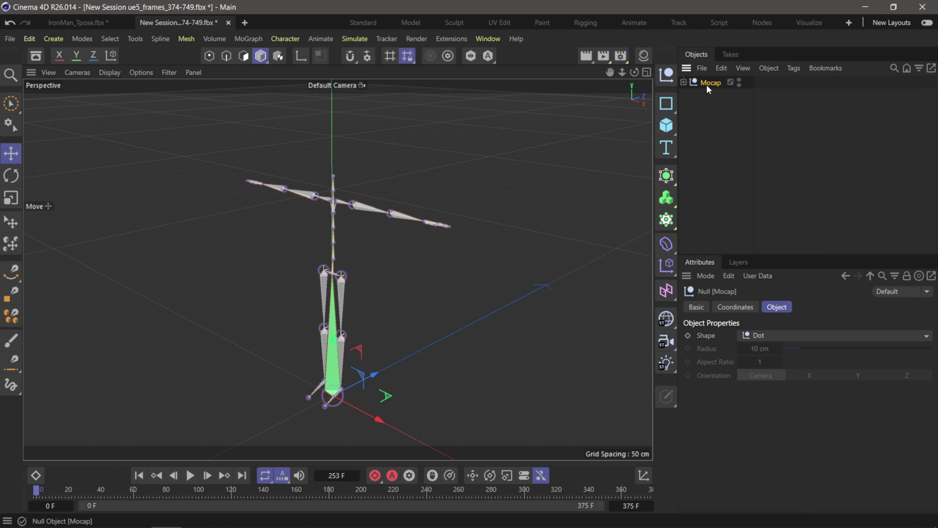
pyautogui.click(711, 120)
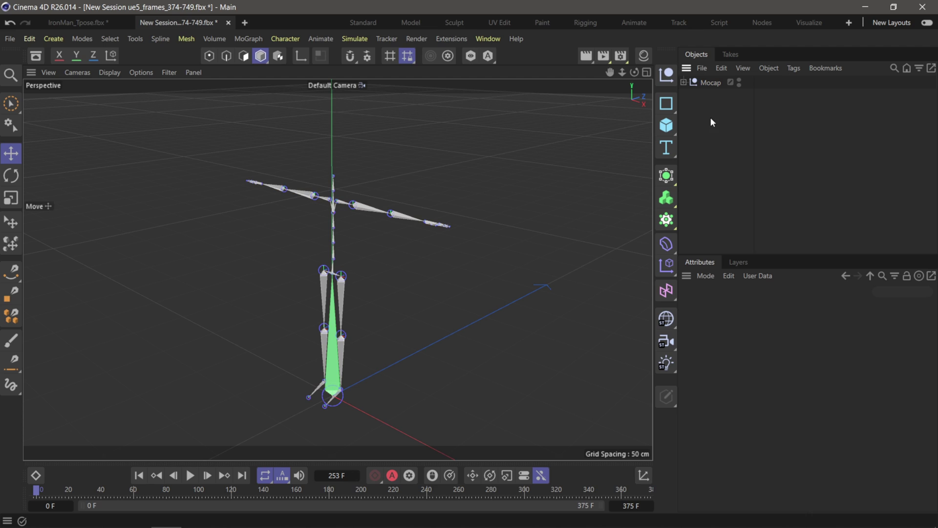
# Step: Create a new empty project alongside the Iron Man and mocap projects
pyautogui.click(246, 22)
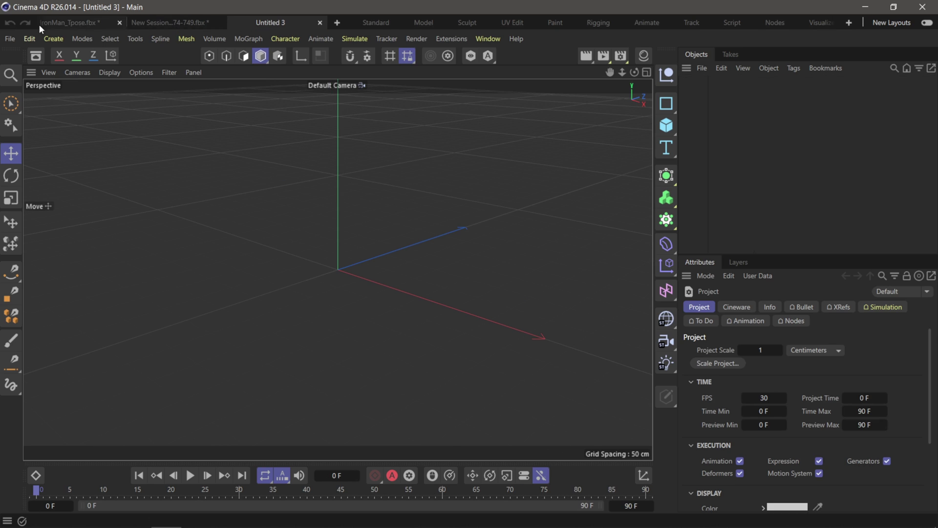
pyautogui.click(10, 38)
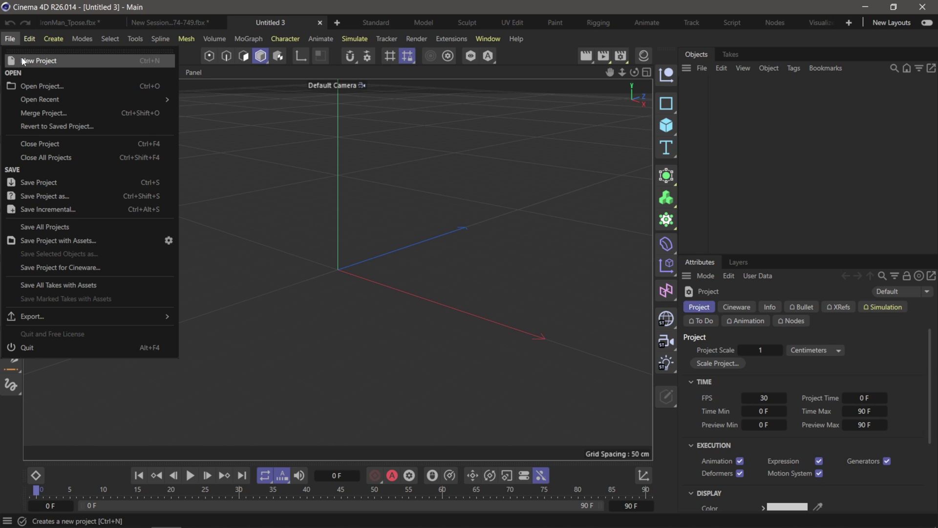
pyautogui.click(793, 124)
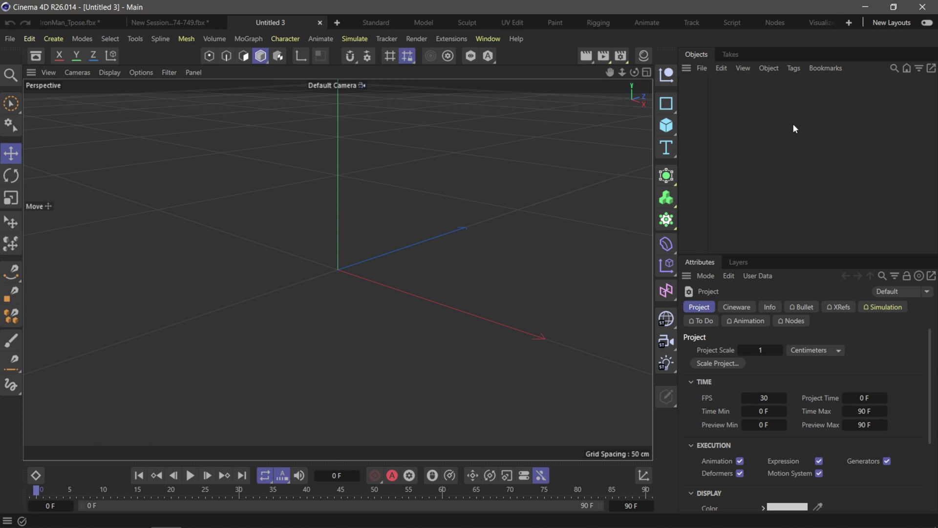
# Step: Copy the IronMan null from the IronMan_Tpose project into Untitled 3, changing its texture paths to absolute
pyautogui.click(63, 23)
pyautogui.click(713, 82)
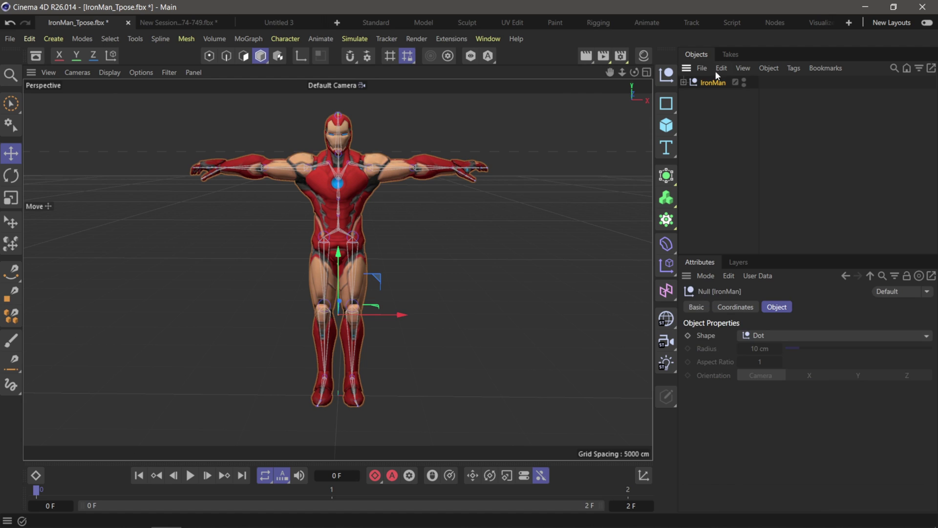
pyautogui.click(721, 68)
pyautogui.click(739, 116)
pyautogui.click(280, 22)
pyautogui.click(721, 68)
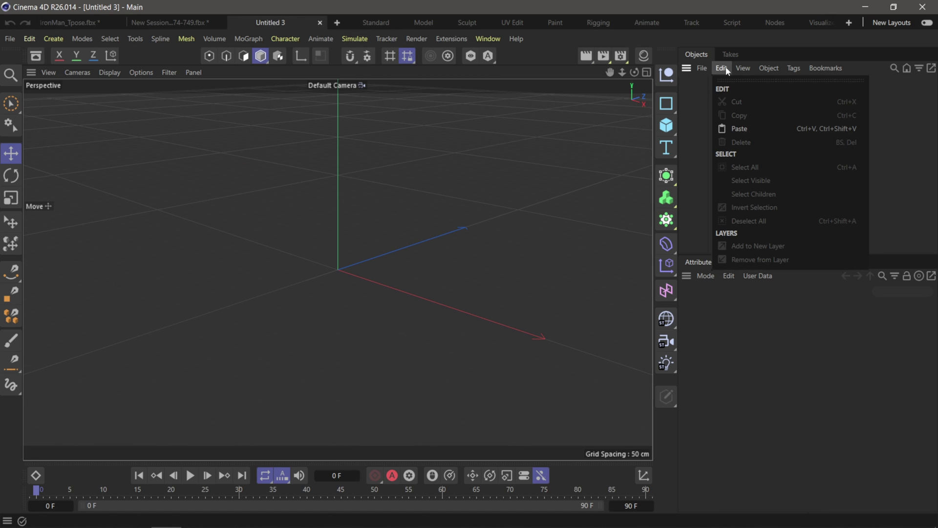
pyautogui.click(736, 128)
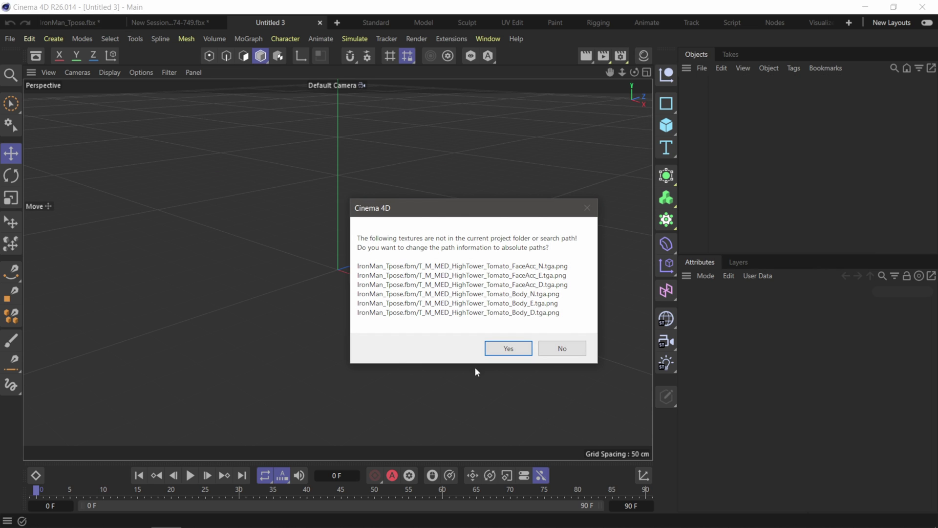
pyautogui.click(508, 348)
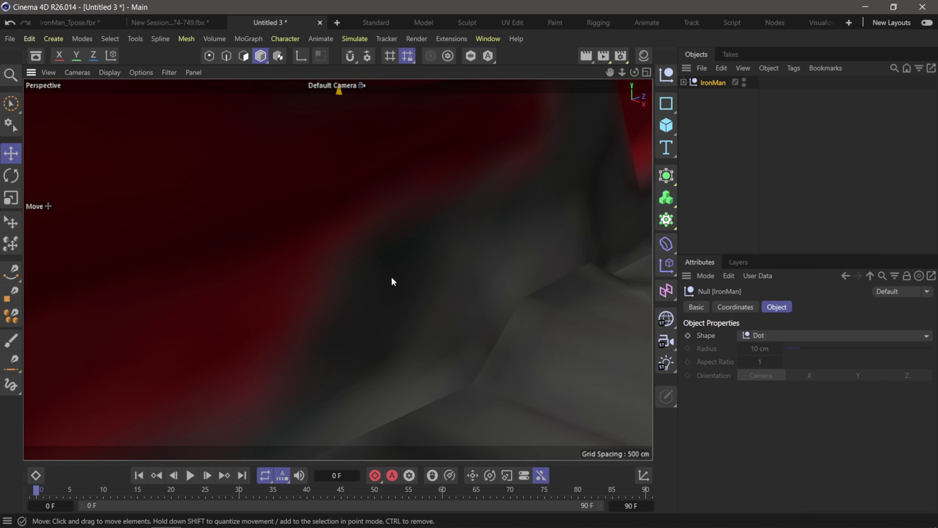
pyautogui.scroll(-15, 391, 281)
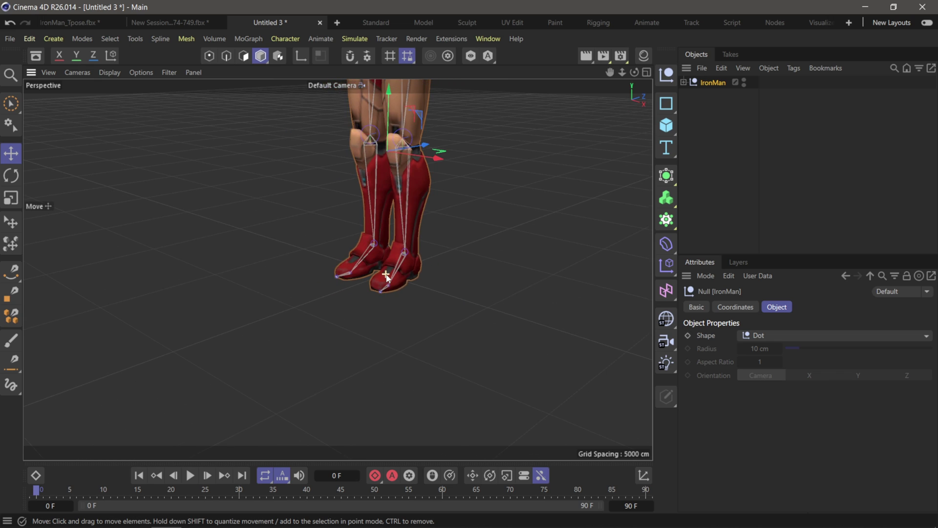
pyautogui.scroll(-10, 386, 274)
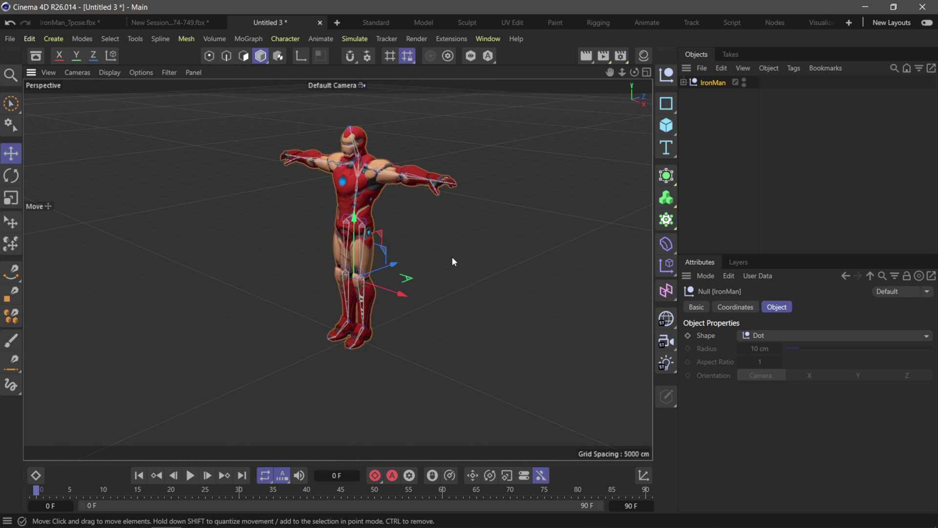
pyautogui.scroll(-3, 453, 261)
pyautogui.scroll(5, 451, 257)
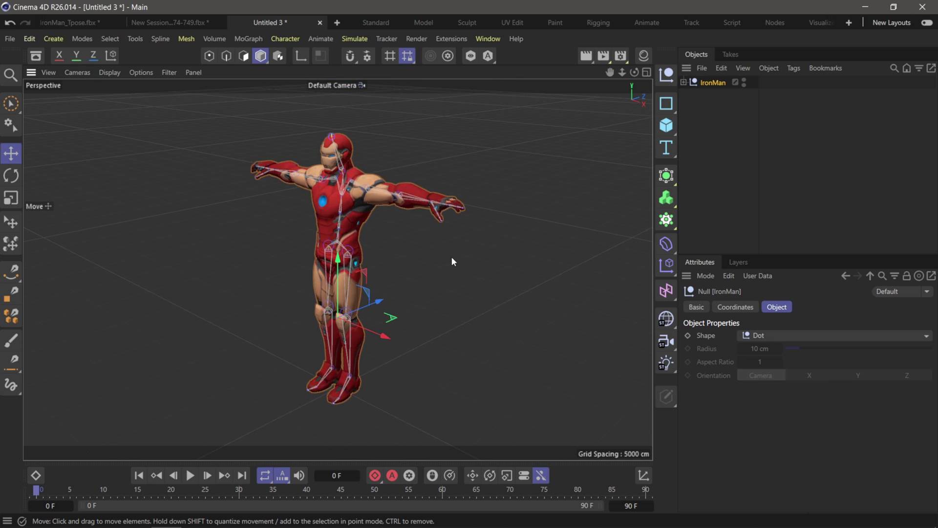
pyautogui.scroll(2, 467, 236)
pyautogui.moveTo(467, 235)
pyautogui.keyDown('alt'); pyautogui.mouseDown()
pyautogui.moveTo(432, 240)
pyautogui.moveTo(426, 258)
pyautogui.moveTo(474, 232)
pyautogui.mouseUp(); pyautogui.keyUp('alt')
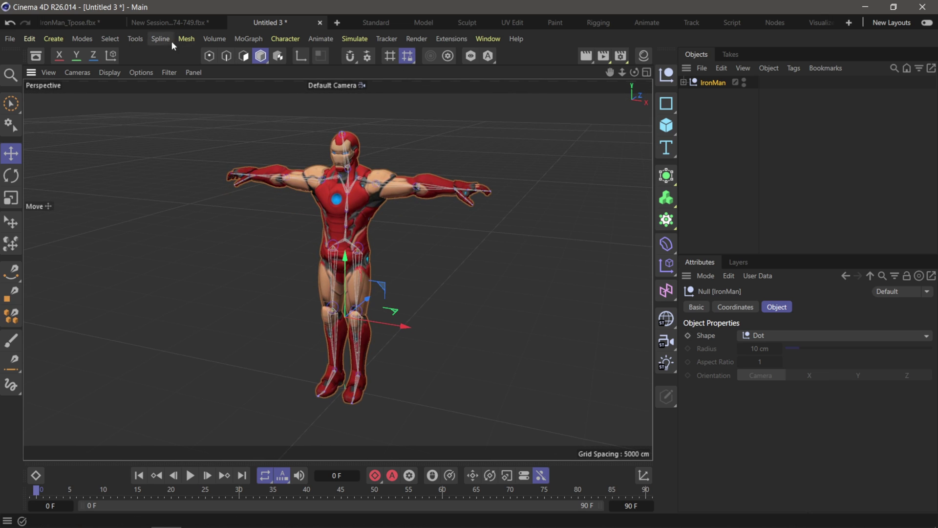
# Step: Copy the Mocap null from the New Session project into Untitled 3 alongside the IronMan null
pyautogui.click(171, 22)
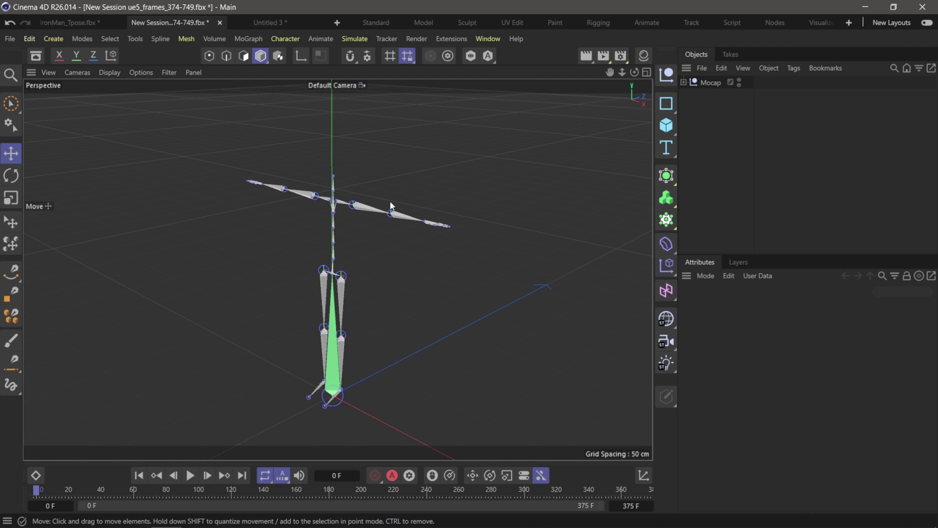
pyautogui.moveTo(705, 103); pyautogui.dragTo(696, 61)
pyautogui.click(722, 68)
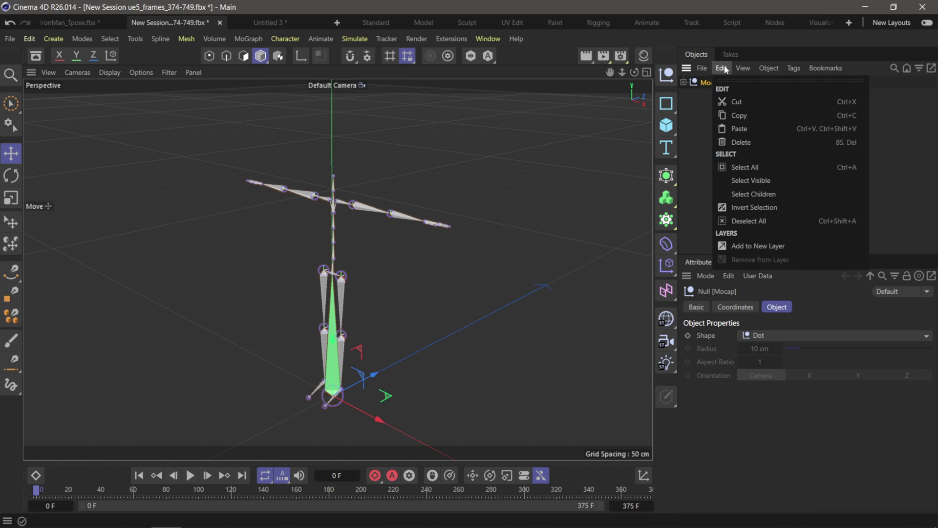
pyautogui.click(734, 115)
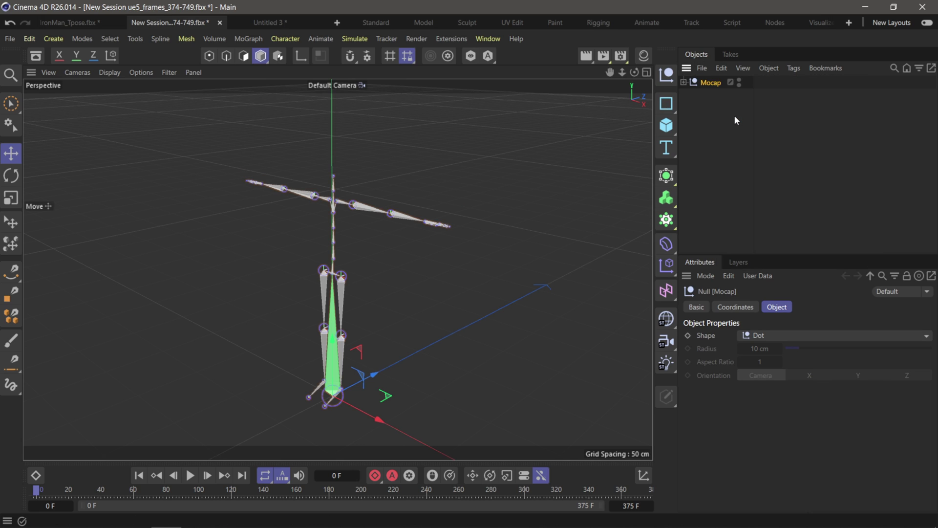
pyautogui.click(266, 25)
pyautogui.click(722, 68)
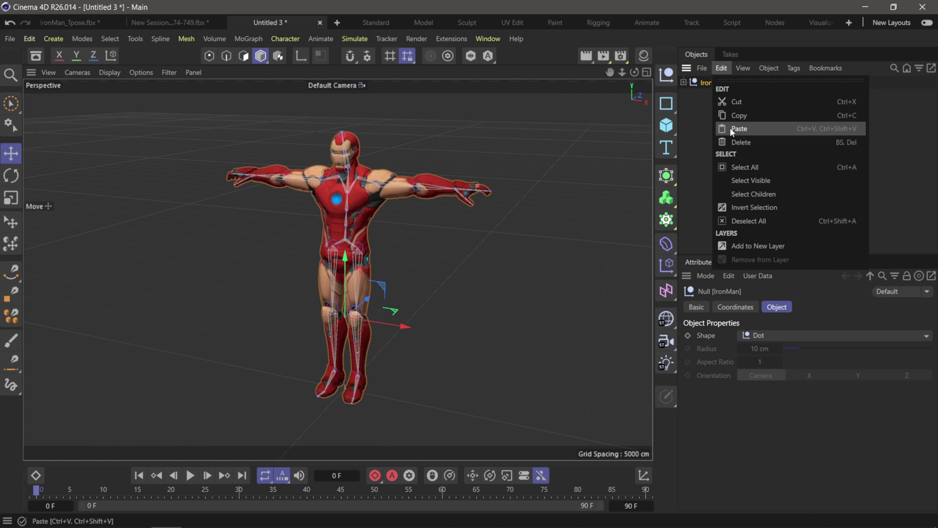
pyautogui.click(728, 126)
pyautogui.moveTo(719, 118); pyautogui.dragTo(707, 92)
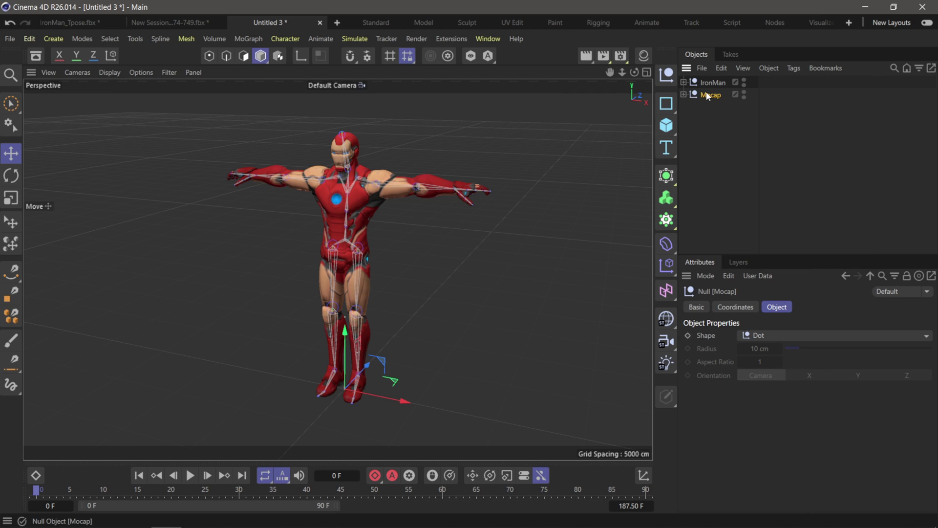
# Step: Add a Character Definition tag to the IronMan null and extract its skeleton in the definition manager
pyautogui.click(714, 84)
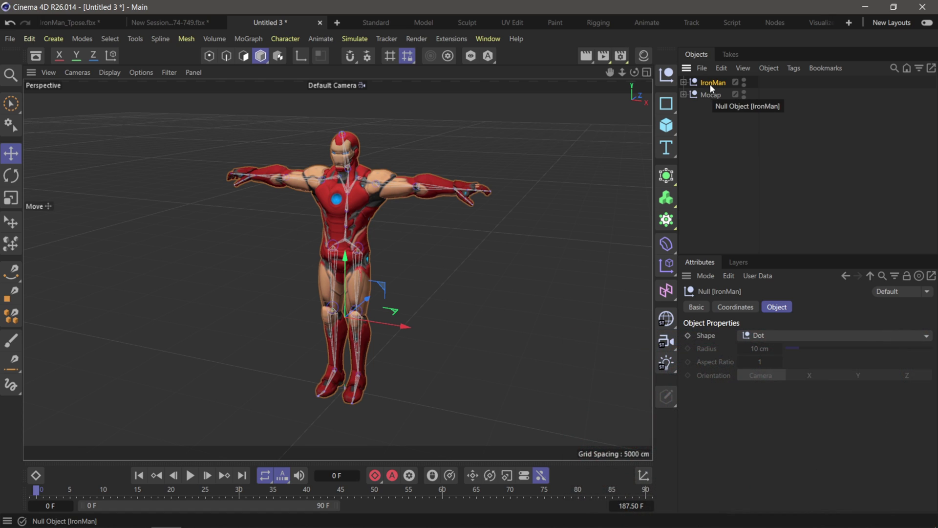
pyautogui.click(791, 69)
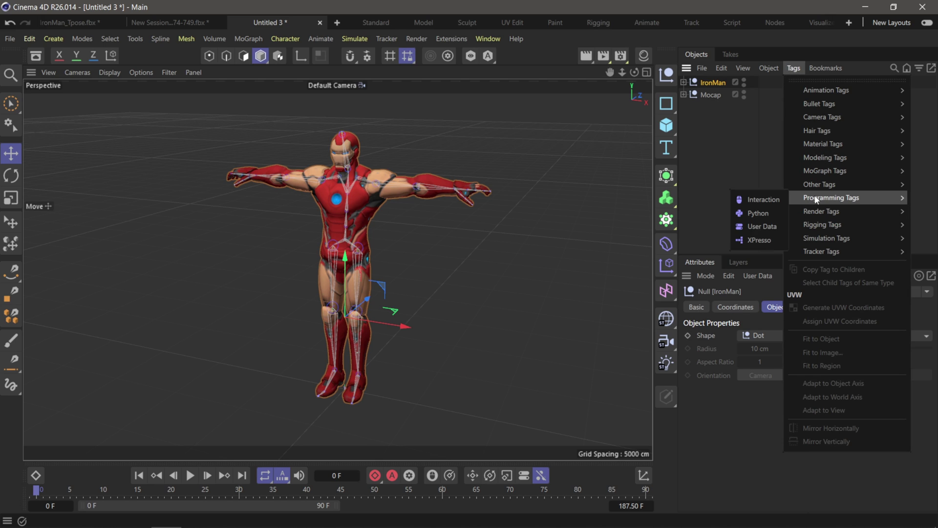
pyautogui.moveTo(821, 225)
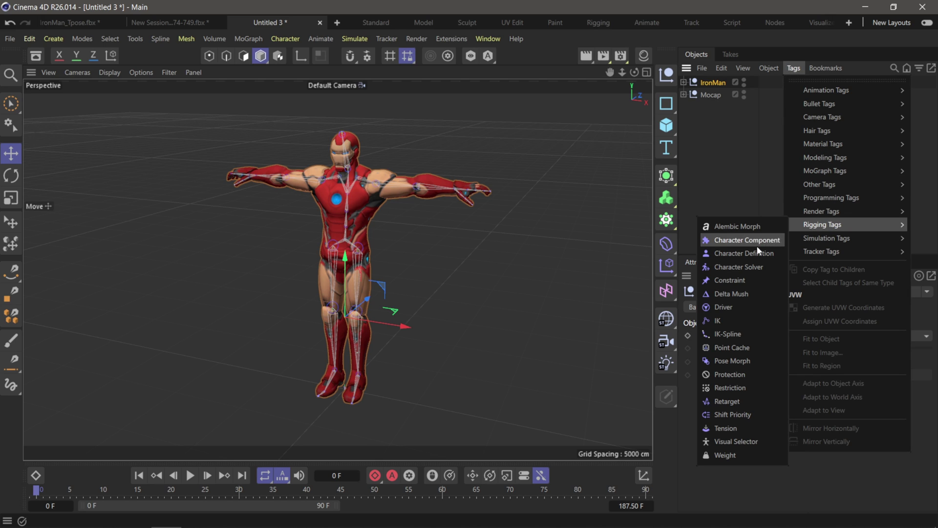
pyautogui.click(732, 254)
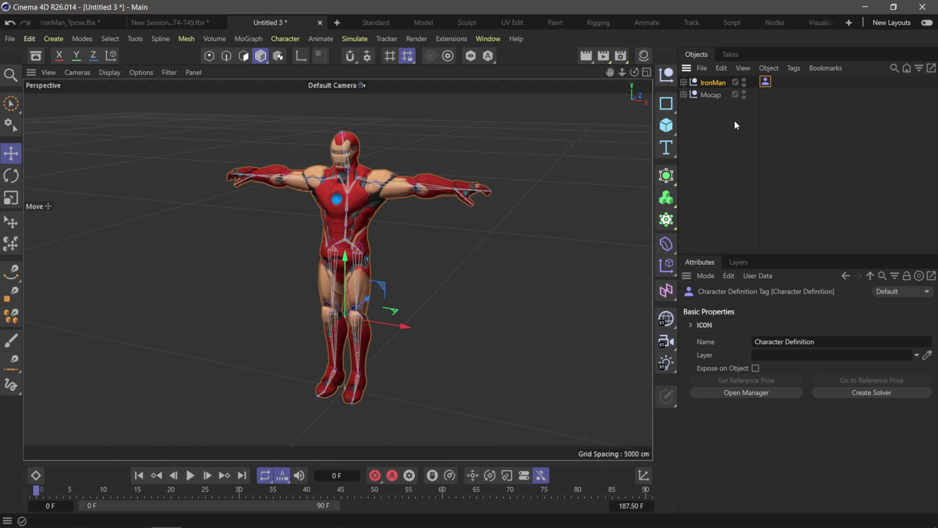
pyautogui.click(745, 393)
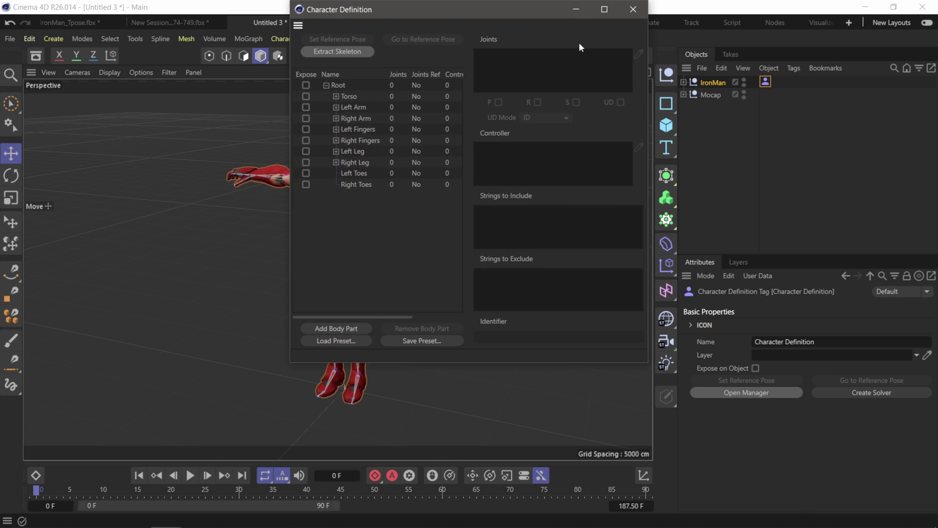
pyautogui.click(344, 53)
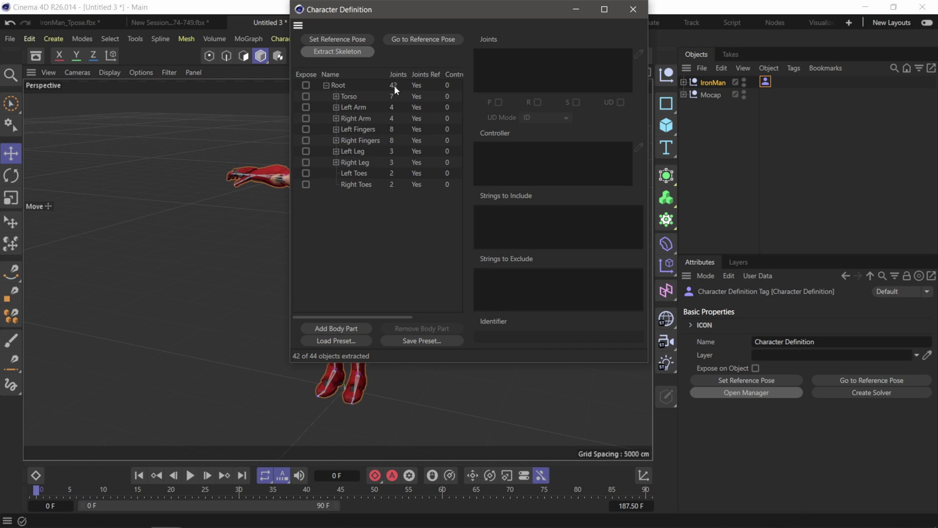
# Step: Review the joints assigned to IronMan's torso and left arm body parts, then close the Character Definition manager
pyautogui.click(335, 96)
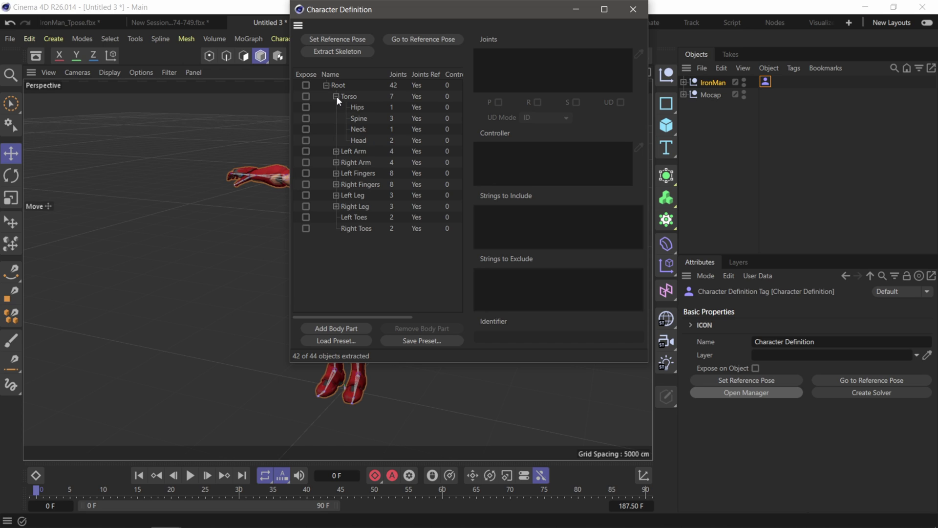
pyautogui.click(361, 108)
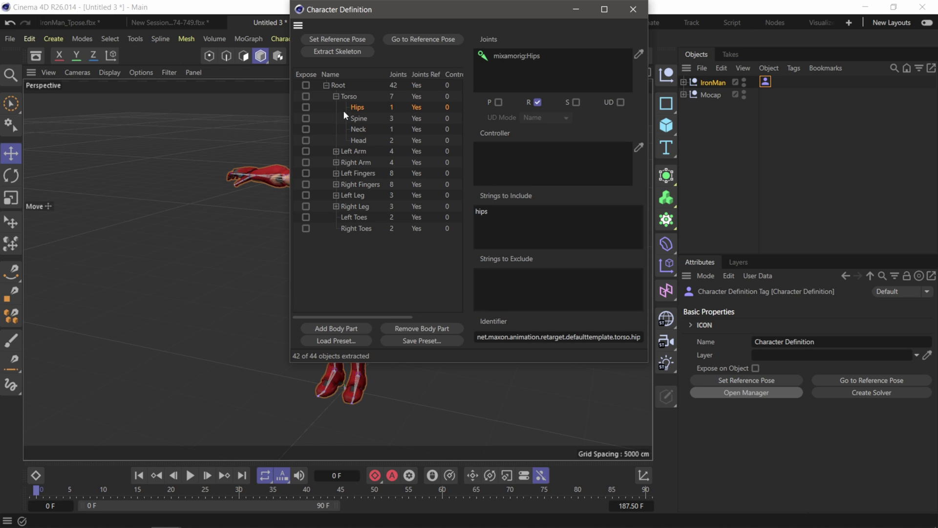
pyautogui.click(364, 118)
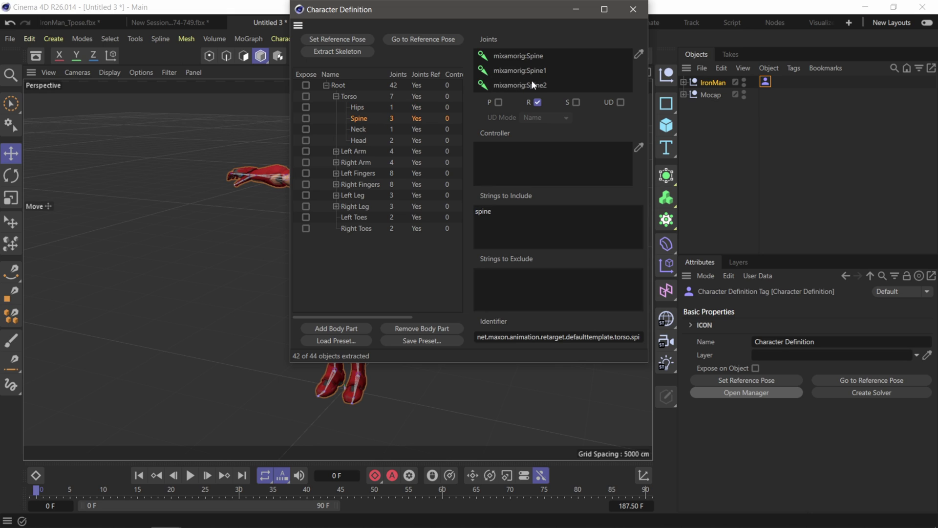
pyautogui.doubleClick(359, 150)
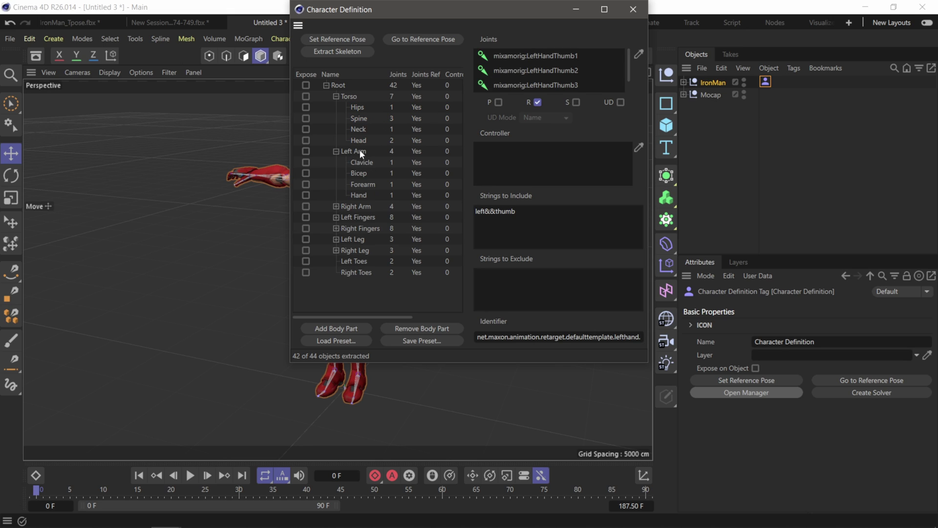
pyautogui.click(365, 163)
pyautogui.click(370, 174)
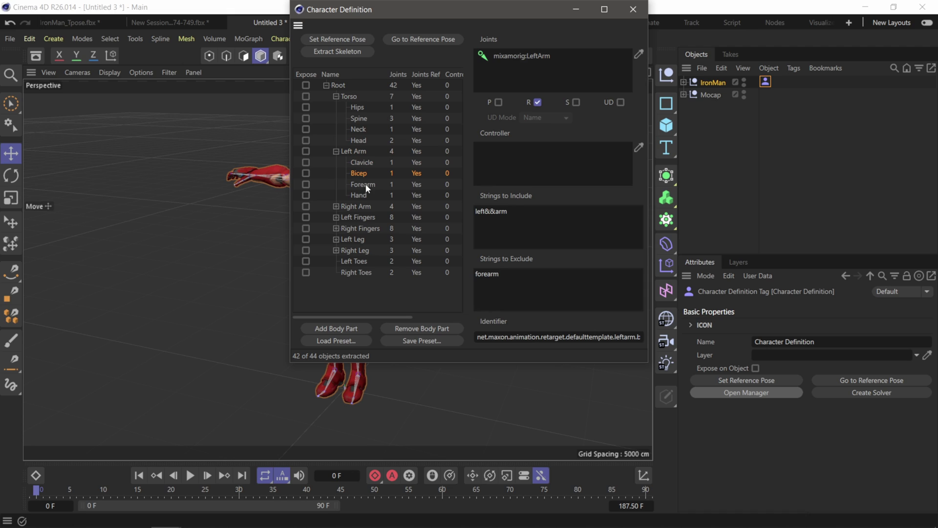
pyautogui.click(363, 195)
pyautogui.click(336, 152)
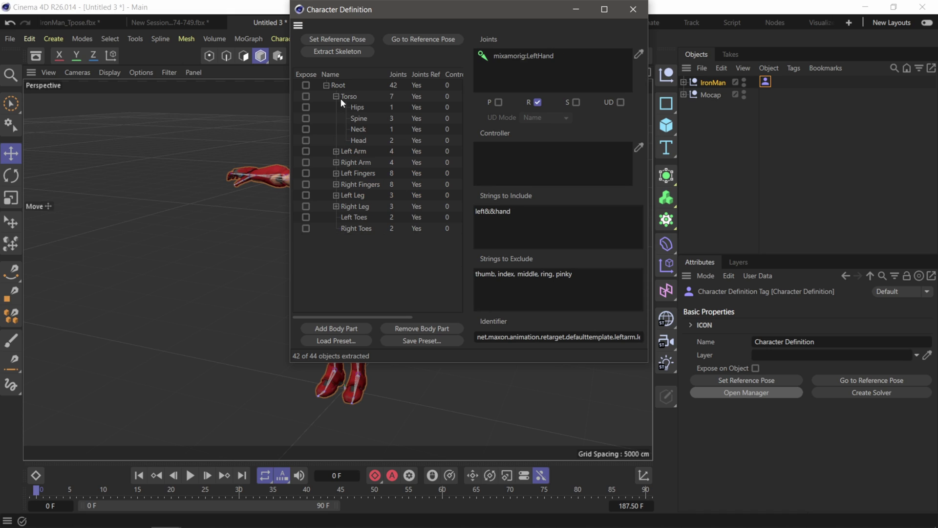
pyautogui.click(336, 96)
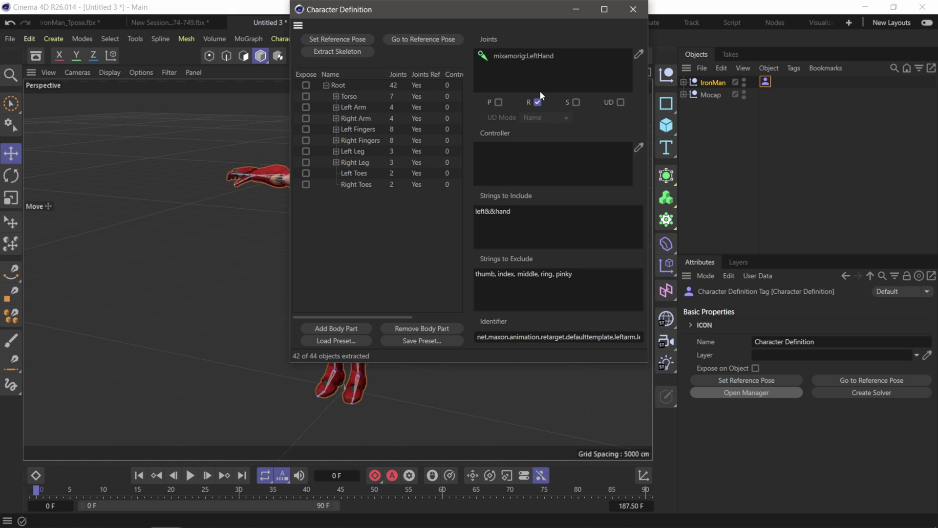
pyautogui.click(633, 9)
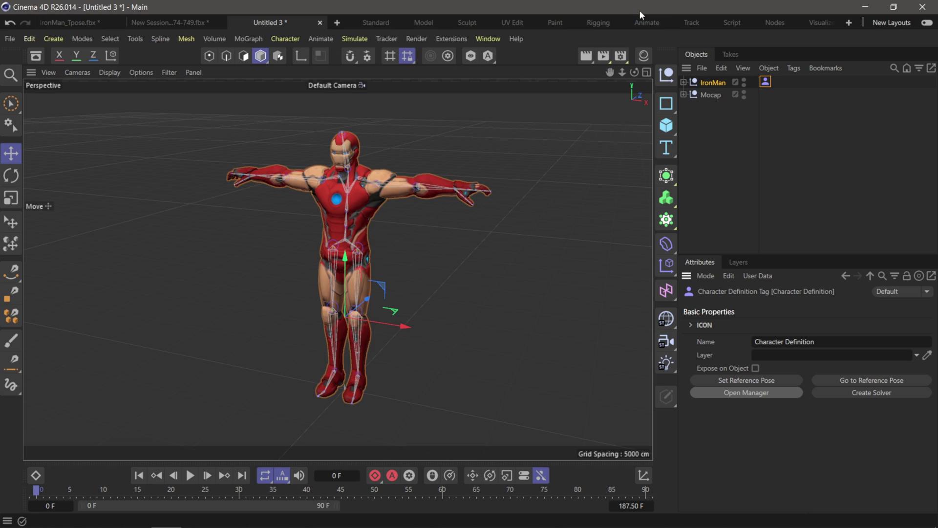
# Step: Add a Character Definition tag to the Mocap null, extract its skeleton and close the definition manager
pyautogui.click(708, 95)
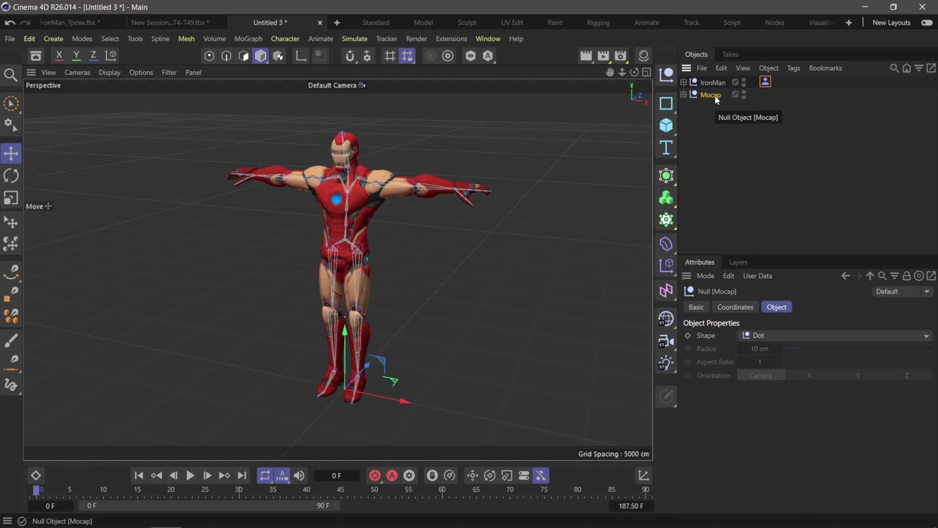
pyautogui.click(794, 69)
pyautogui.moveTo(815, 223)
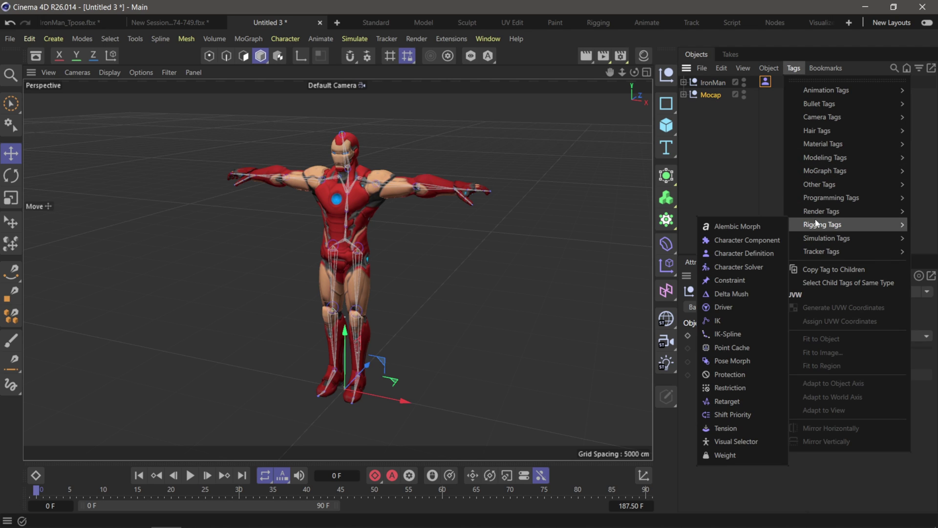
pyautogui.click(755, 254)
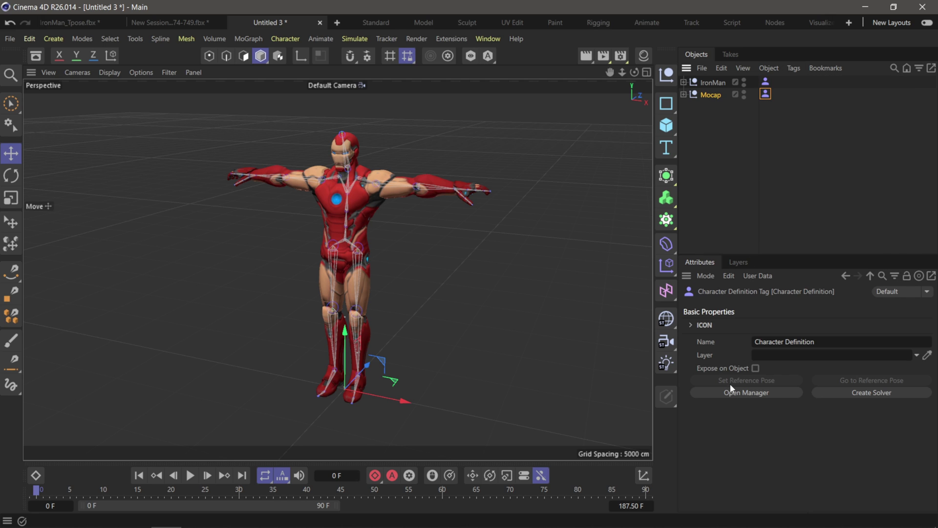
pyautogui.click(757, 393)
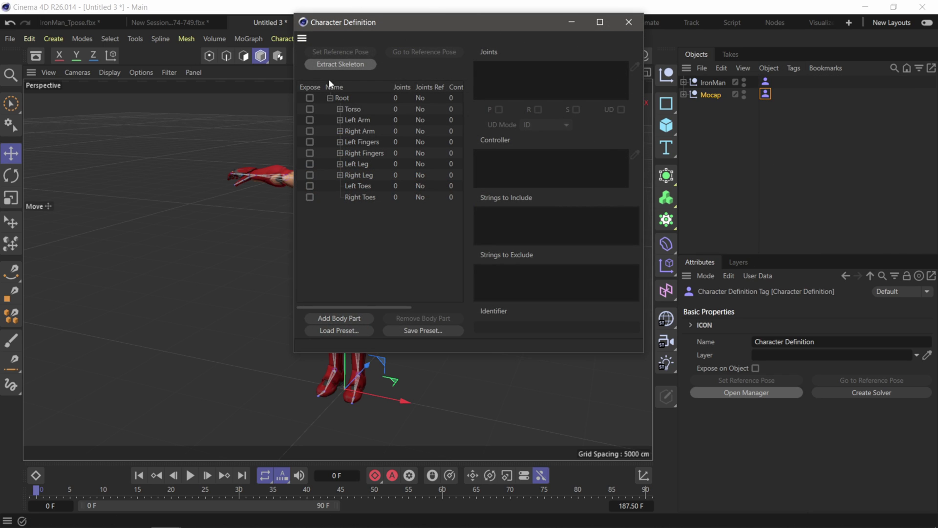
pyautogui.click(347, 66)
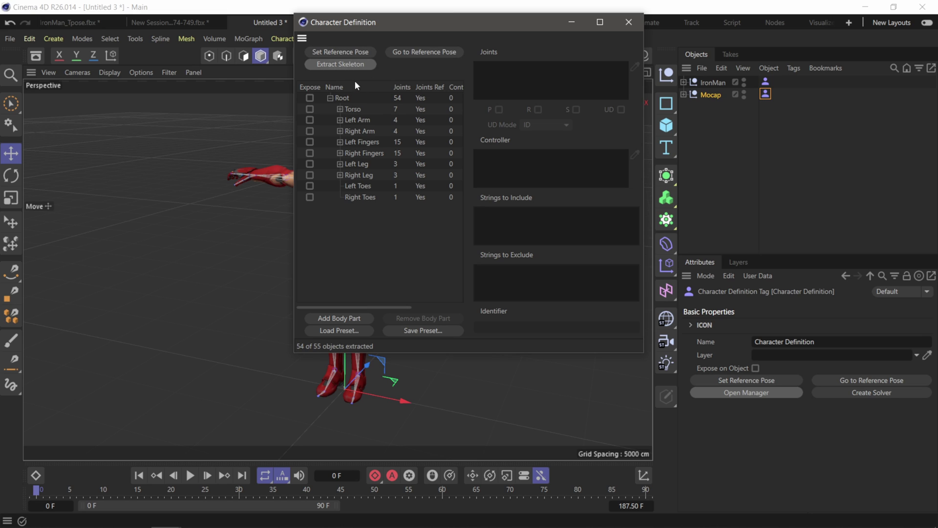
pyautogui.click(629, 23)
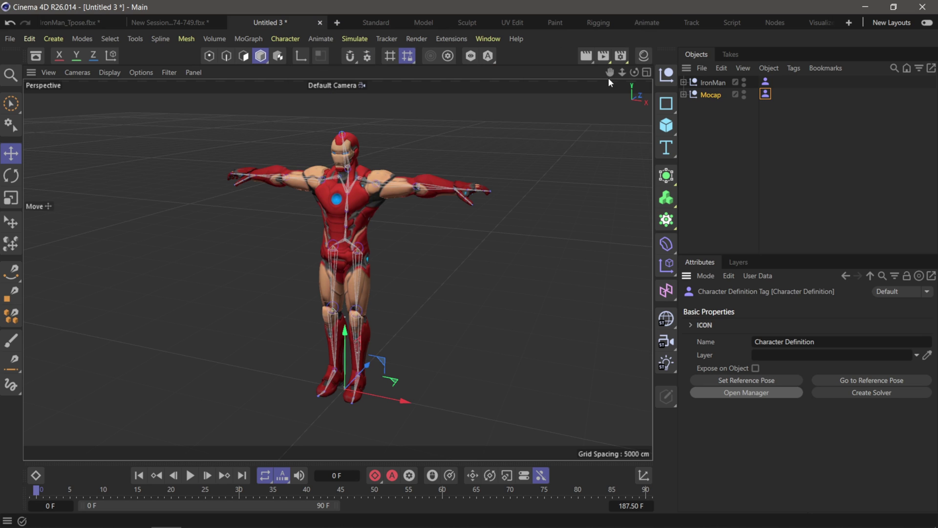
# Step: Create a Character Solver from IronMan's Character Definition and assign the Mocap null's Character Definition as its Source Character
pyautogui.click(712, 82)
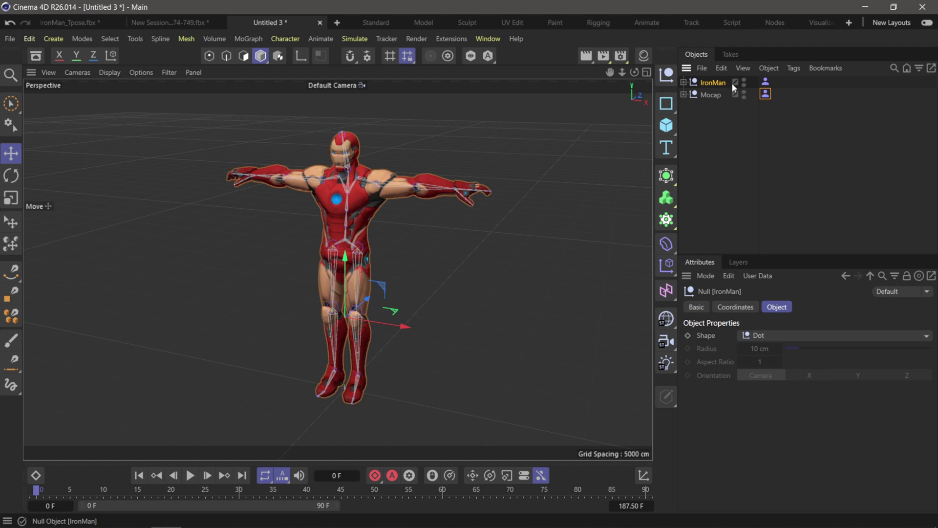
pyautogui.click(765, 82)
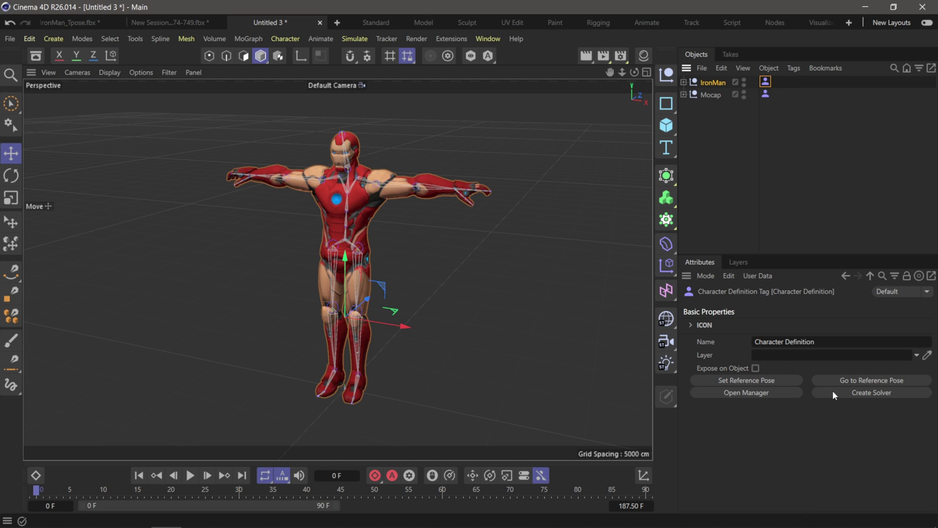
pyautogui.click(865, 393)
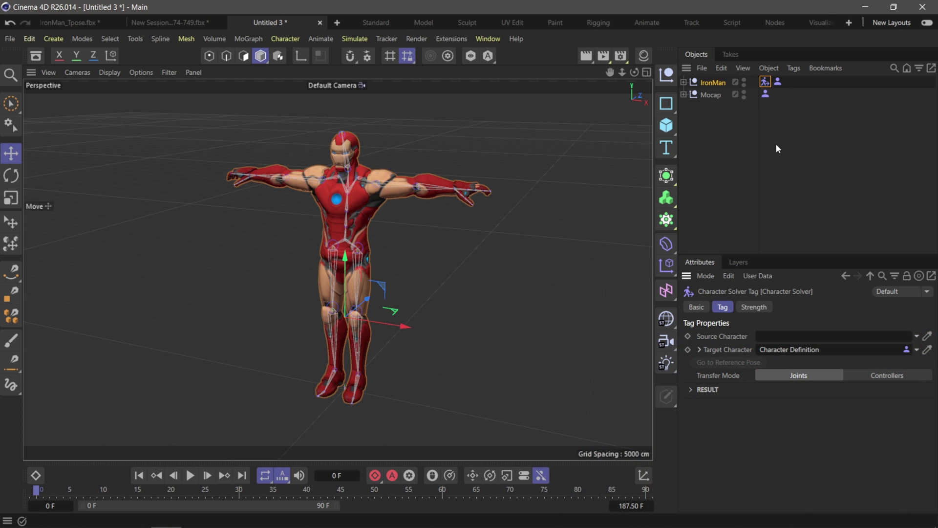
pyautogui.click(765, 95)
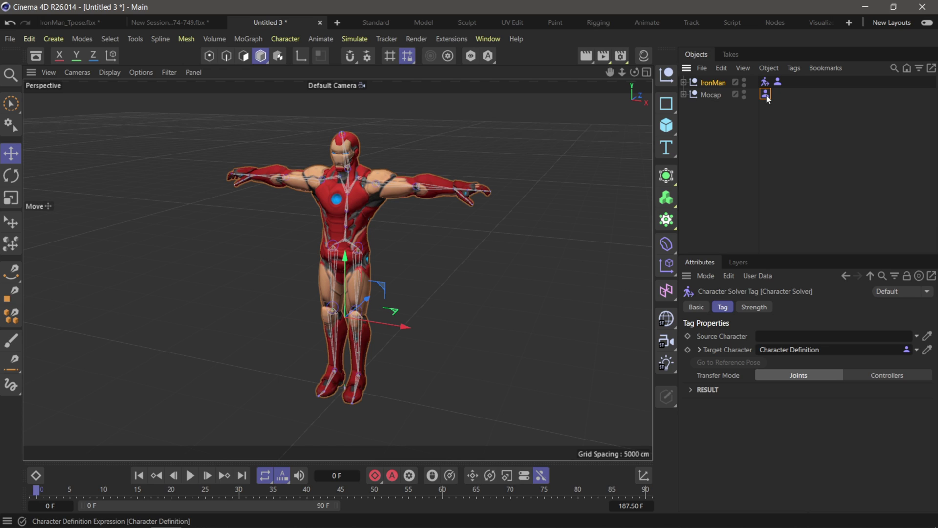
pyautogui.moveTo(765, 95); pyautogui.dragTo(787, 340)
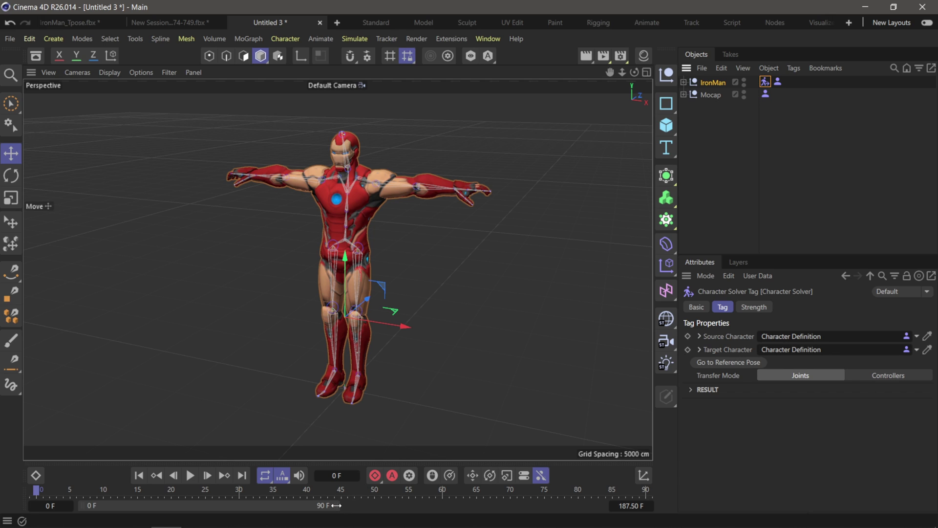
# Step: Extend the timeline preview range to the full 187.50 F and set the project frame rate to 60 FPS
pyautogui.moveTo(348, 505); pyautogui.dragTo(622, 501)
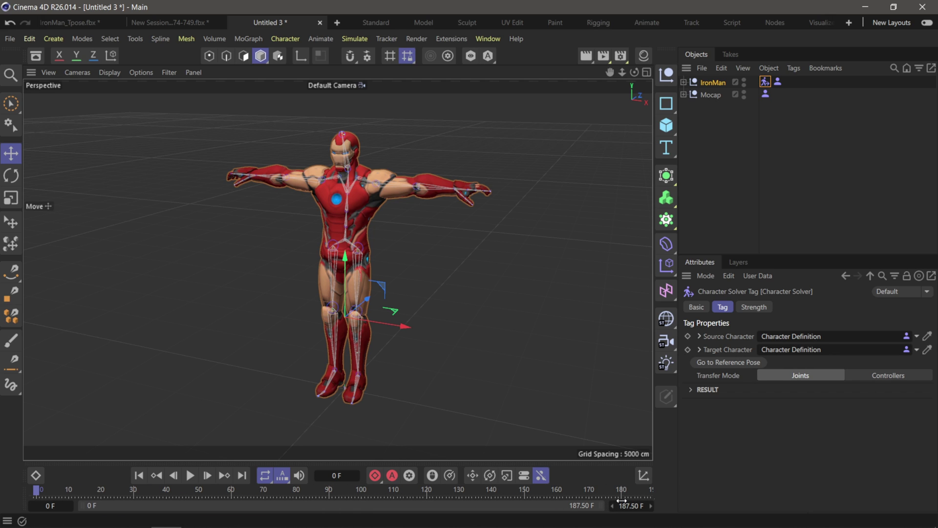
pyautogui.hotkey('ctrl', 'd')
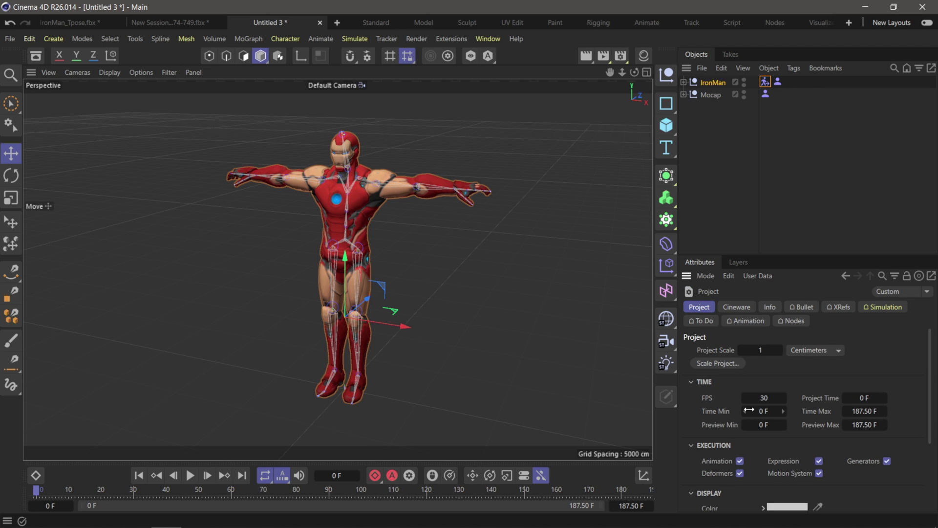
pyautogui.click(765, 397)
pyautogui.write('60')
pyautogui.press('Return')
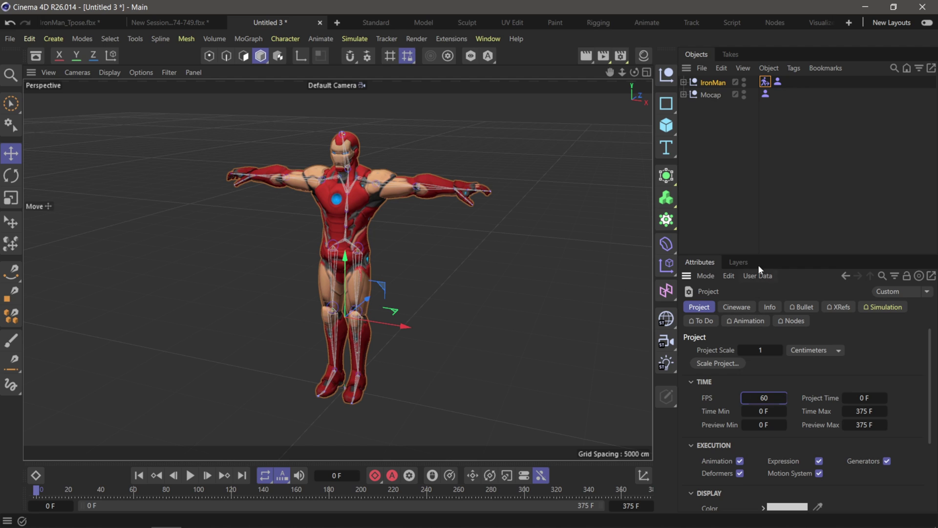
pyautogui.moveTo(771, 255); pyautogui.dragTo(772, 183)
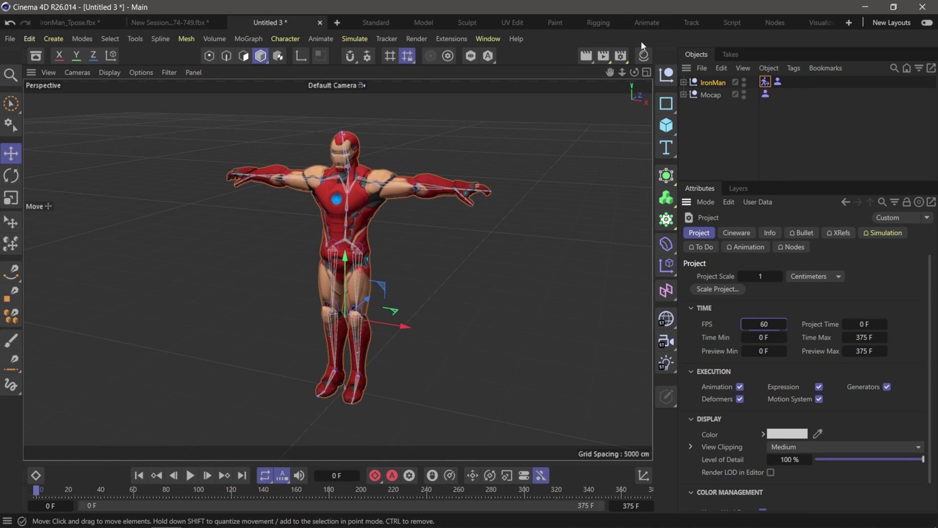
# Step: Set the output frame rate to 60 in the render settings
pyautogui.click(621, 55)
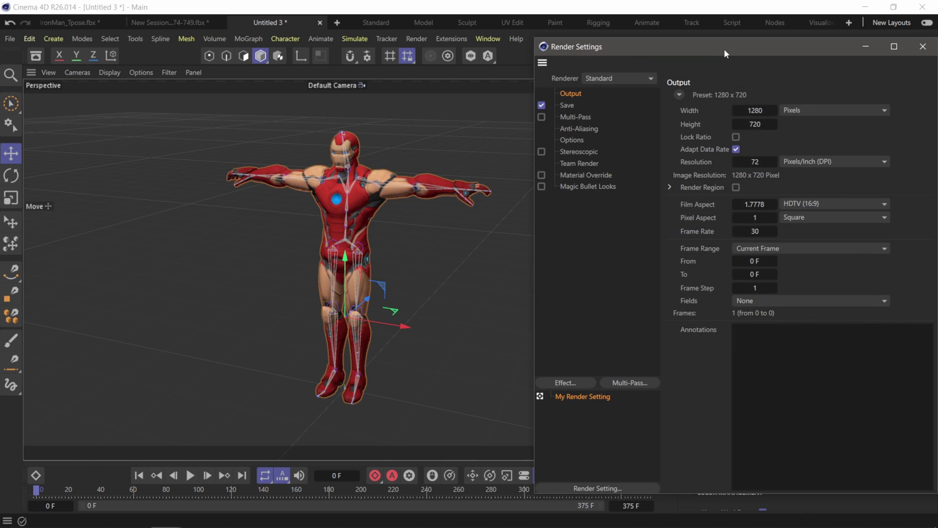
pyautogui.moveTo(726, 47); pyautogui.dragTo(587, 49)
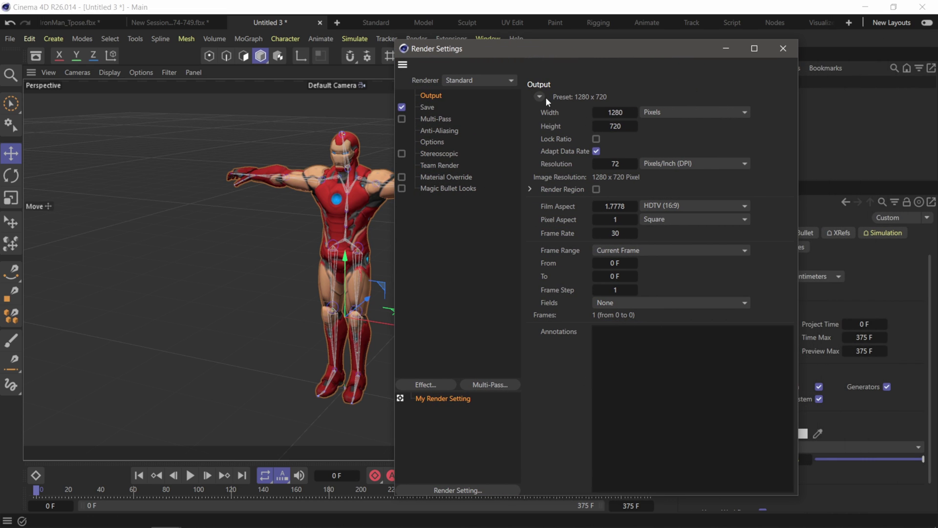
pyautogui.doubleClick(615, 233)
pyautogui.write('60')
pyautogui.press('Return')
# Step: Set the render output size to 1920 x 1080 pixels with the frame range All Frames, and close the render settings
pyautogui.doubleClick(605, 112)
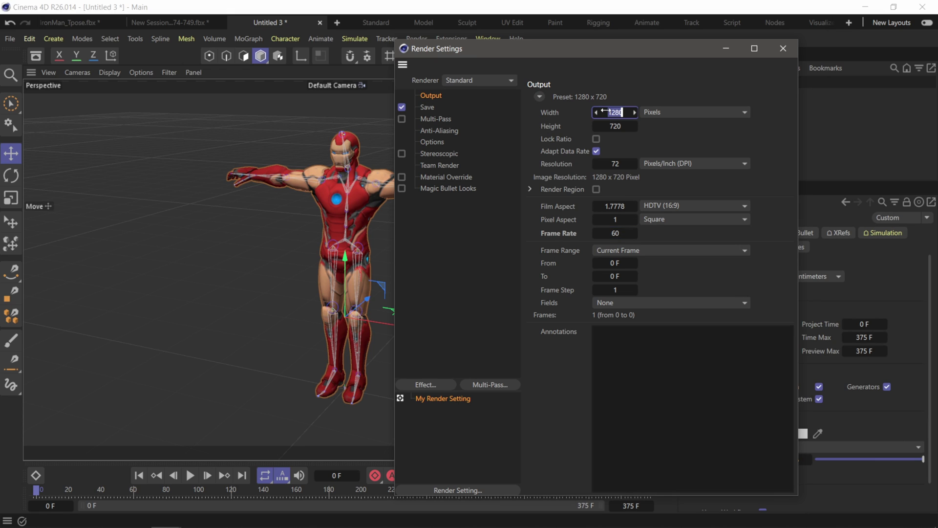
pyautogui.write('1920')
pyautogui.doubleClick(615, 126)
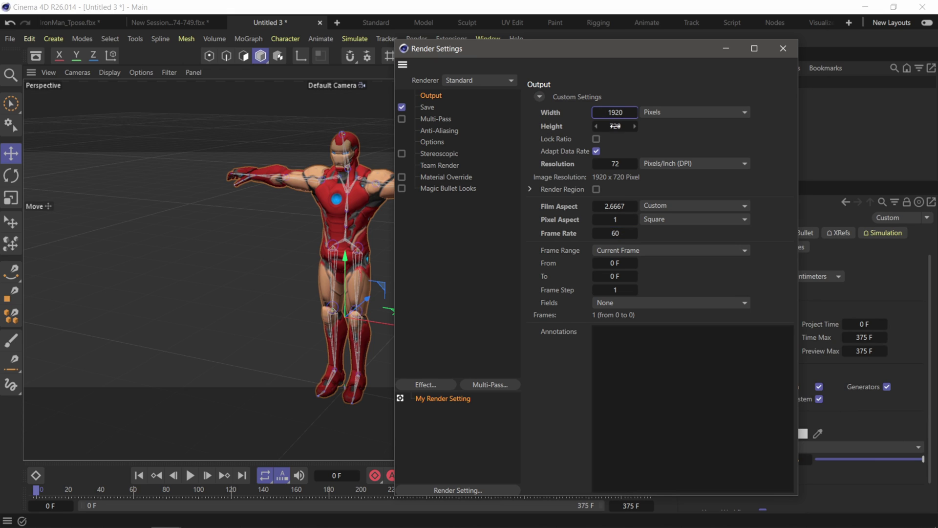
pyautogui.write('1080')
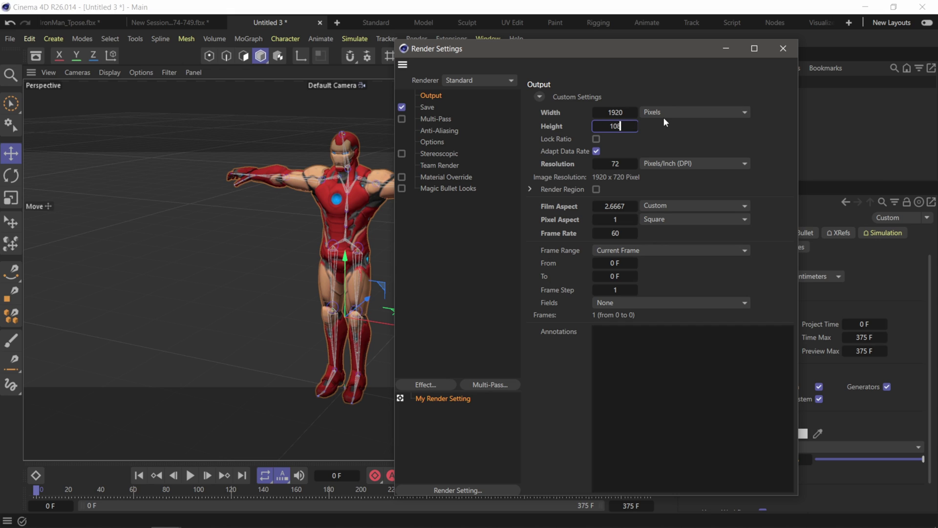
pyautogui.press('Return')
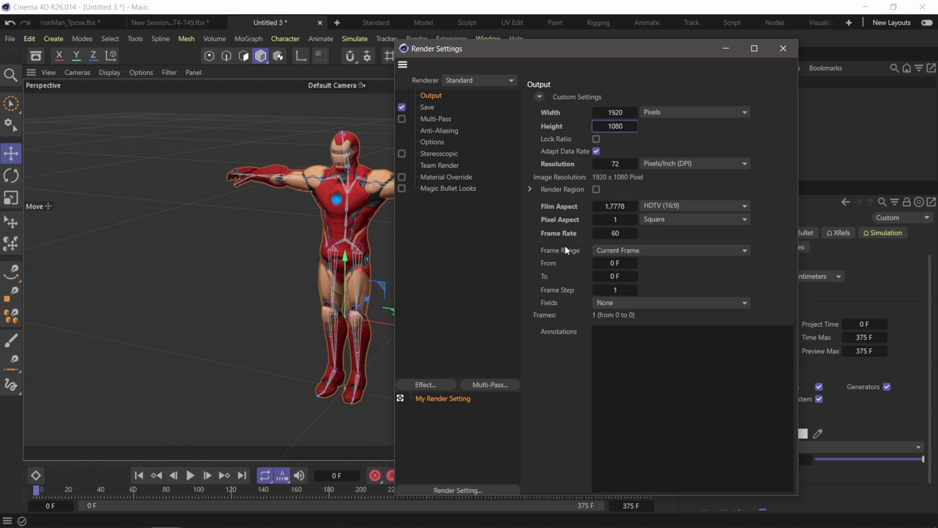
pyautogui.click(620, 250)
pyautogui.click(611, 289)
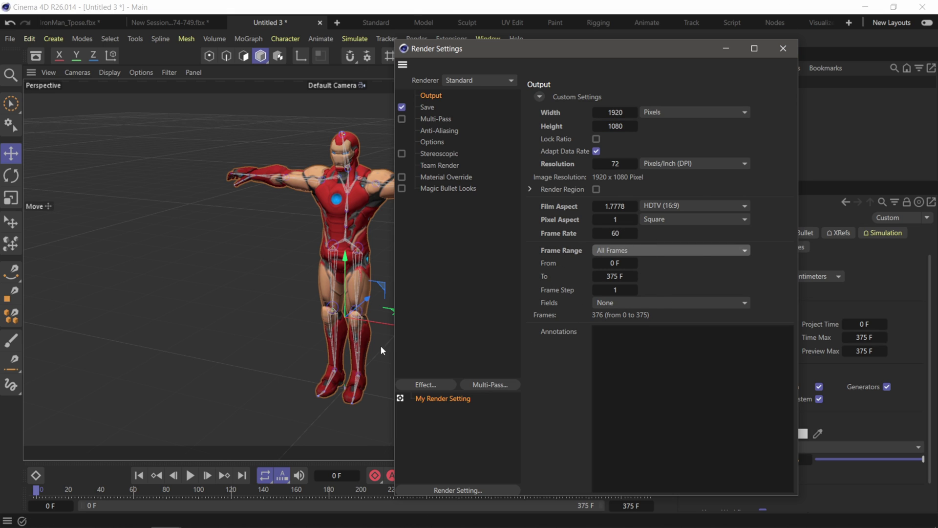
pyautogui.click(783, 48)
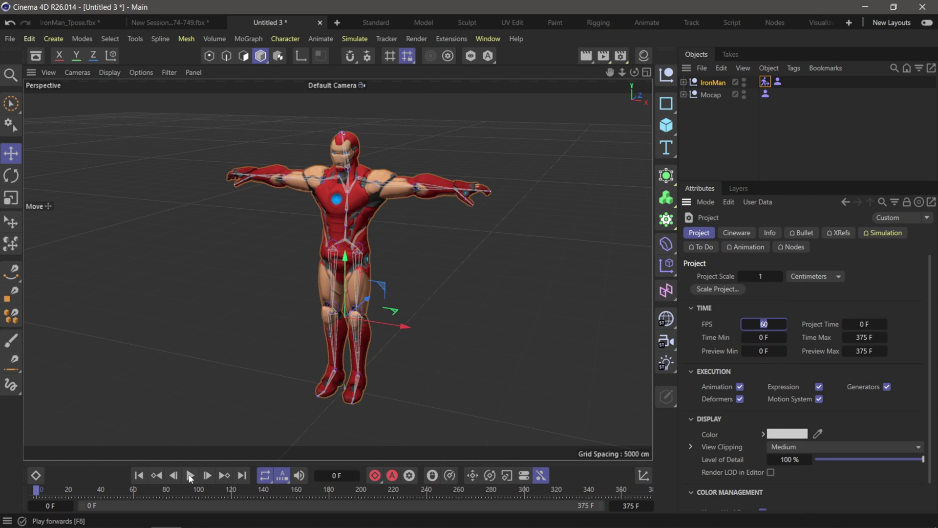
# Step: Play the retargeted animation and inspect Iron Man's arm and torso motion up close, then stop playback
pyautogui.click(191, 475)
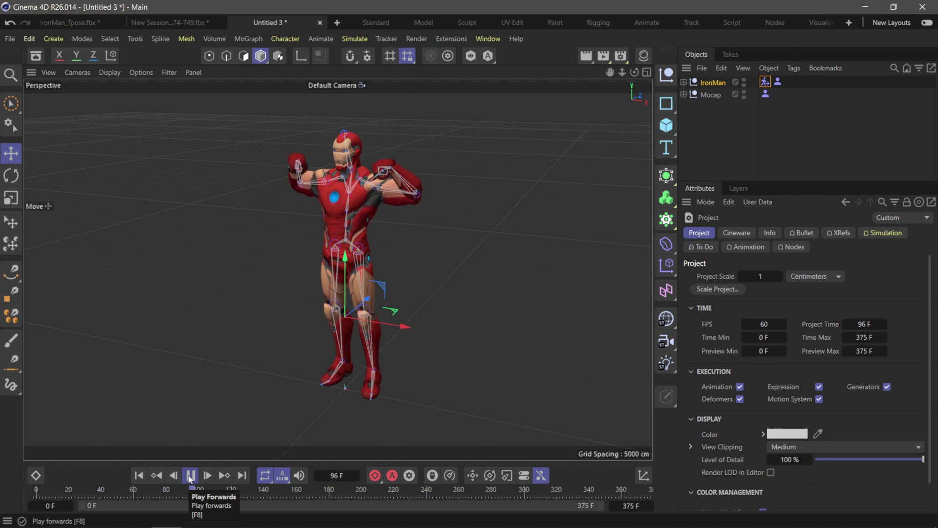
pyautogui.scroll(8, 350, 204)
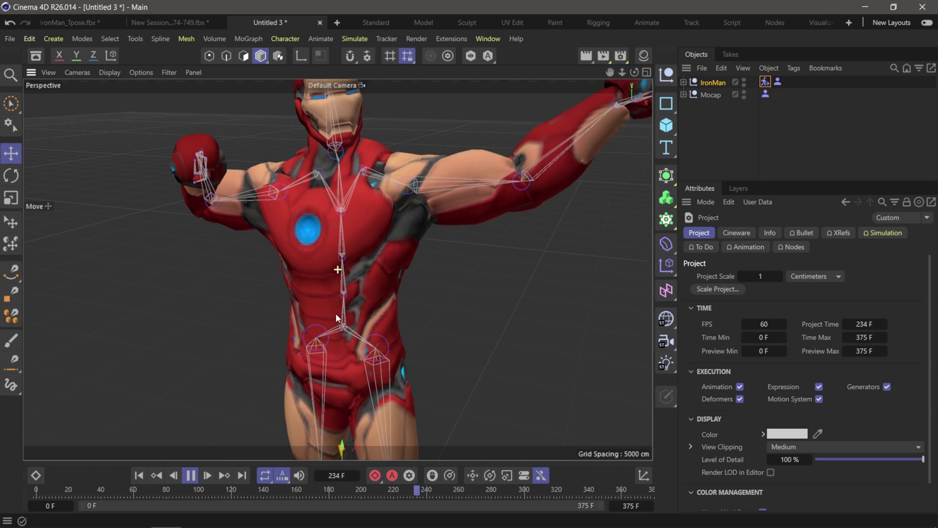
pyautogui.scroll(-8, 322, 388)
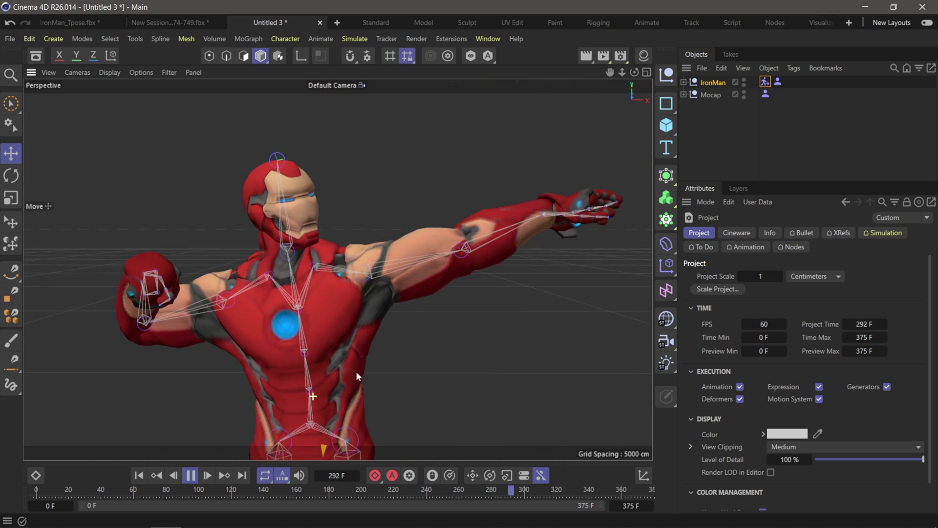
pyautogui.press('F8')
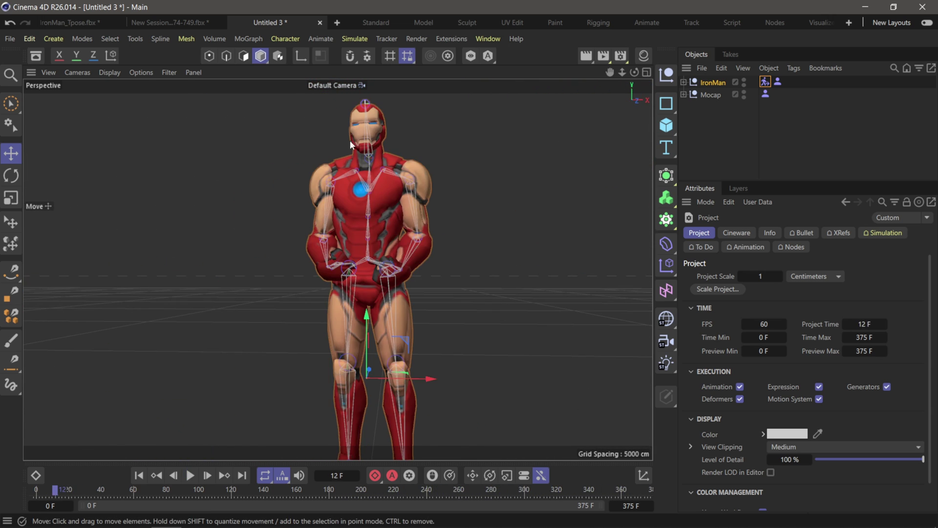
# Step: Switch to the Standard layout and set the Helmet material's viewport texture preview size to 8192x8192 (256 MB)
pyautogui.click(376, 22)
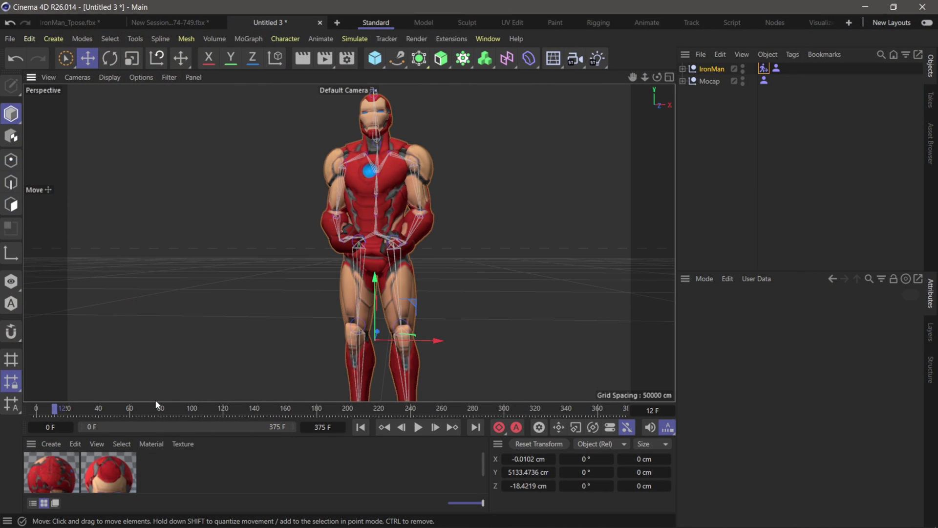
pyautogui.click(155, 405)
pyautogui.doubleClick(116, 475)
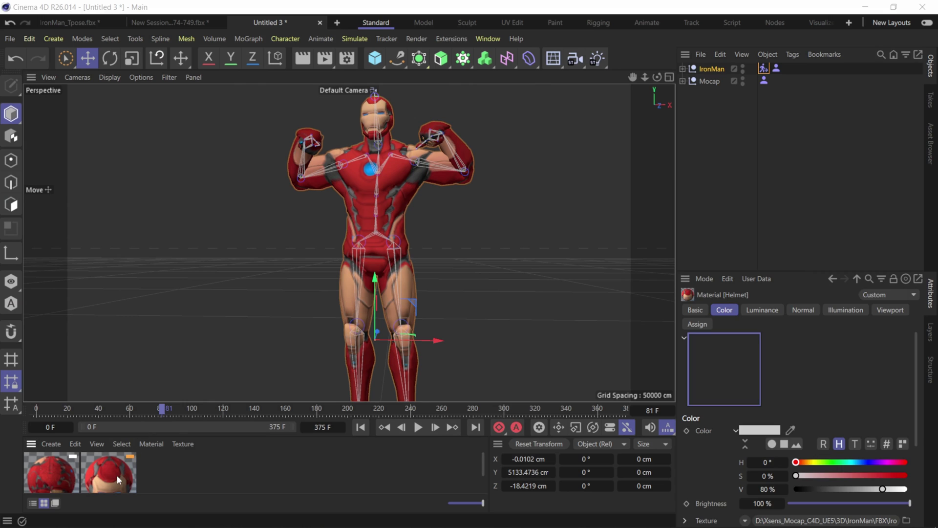
pyautogui.click(145, 211)
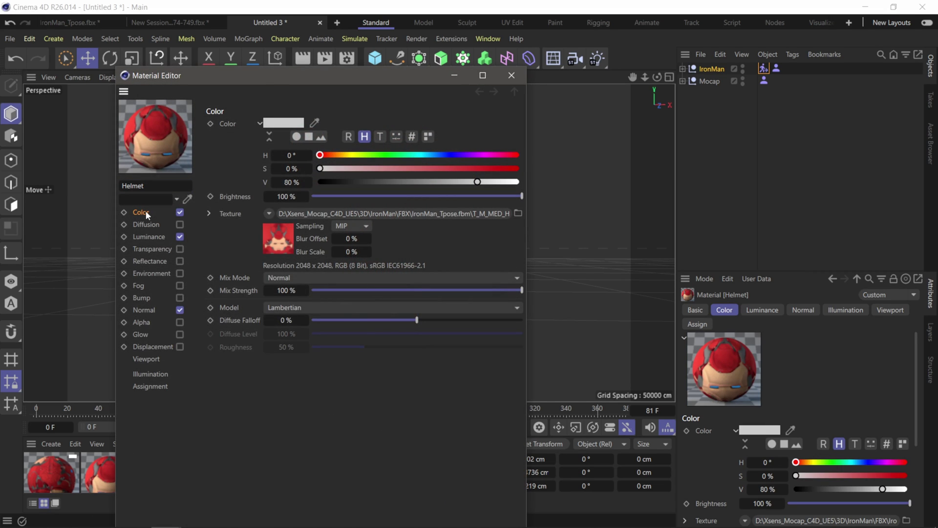
pyautogui.click(147, 359)
pyautogui.click(290, 138)
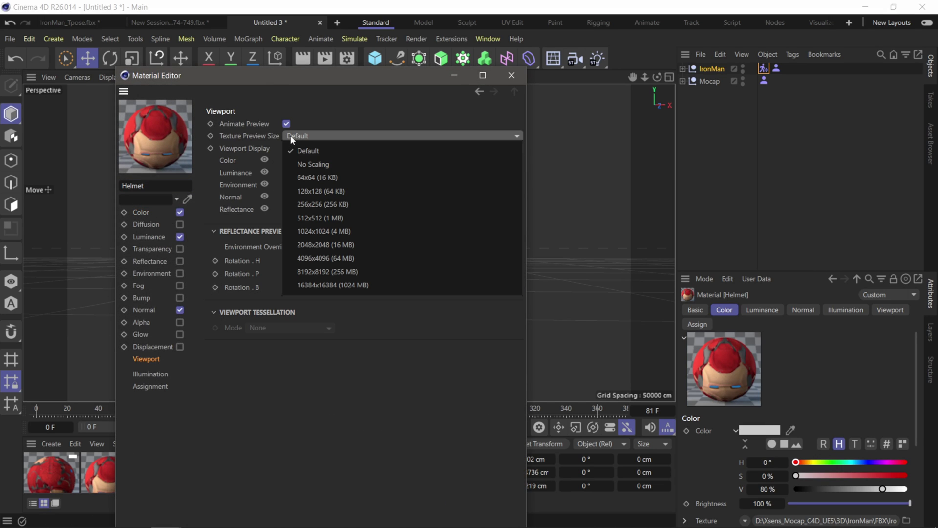
pyautogui.click(313, 271)
# Step: Set the Body material's viewport texture preview size to 4096x4096 (64 MB) and return the timeline to frame 0
pyautogui.click(40, 470)
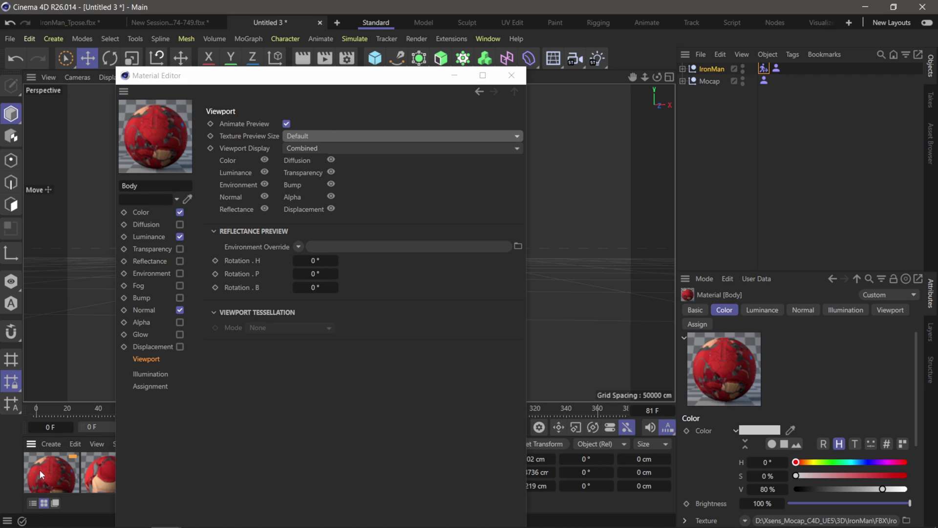
pyautogui.click(296, 139)
pyautogui.click(316, 258)
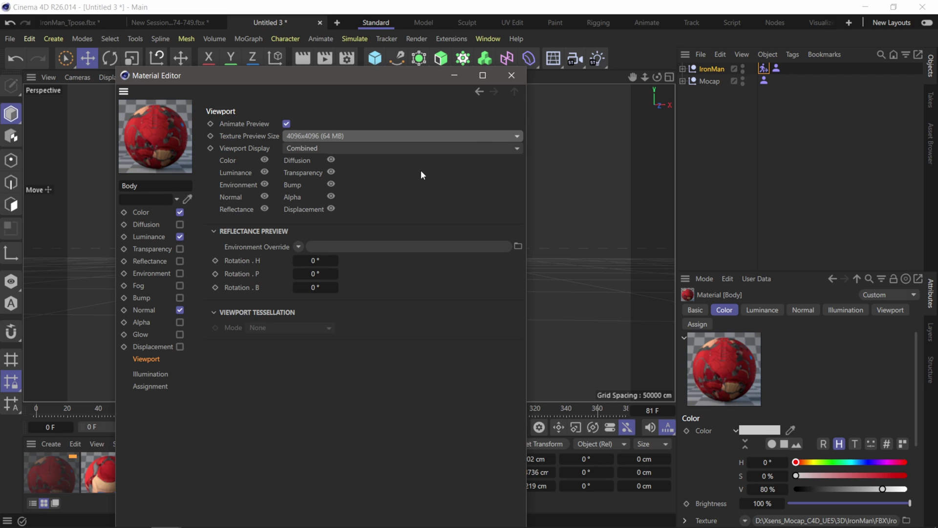
pyautogui.click(512, 75)
pyautogui.keyDown('alt'); pyautogui.moveTo(467, 274); pyautogui.dragTo(444, 241); pyautogui.keyUp('alt')
pyautogui.scroll(2, 482, 240)
pyautogui.click(361, 427)
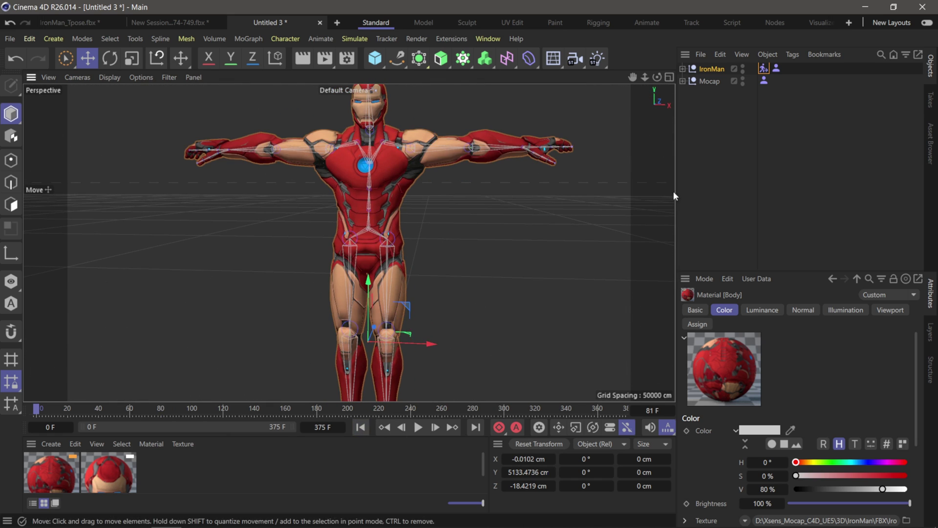
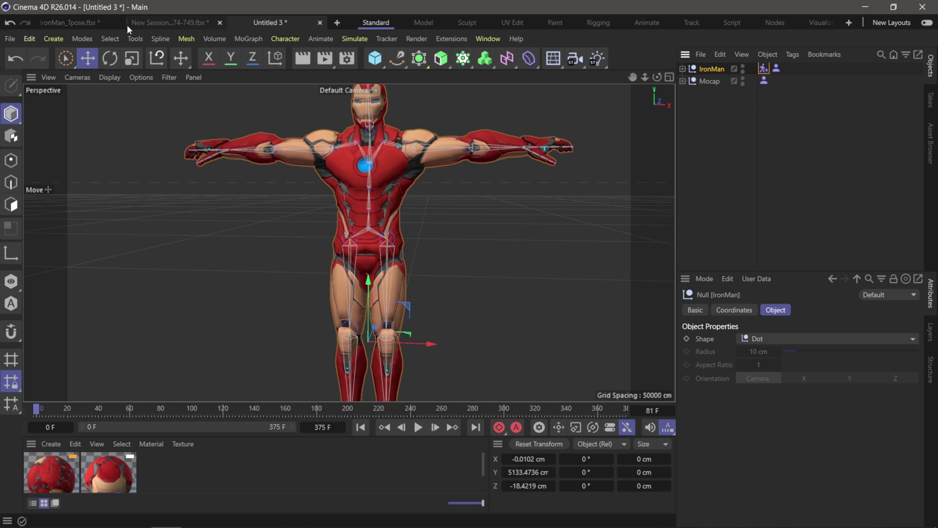
# Step: Start an FBX export of the IronMan object with animation Tracks enabled and accept the export settings
pyautogui.click(10, 39)
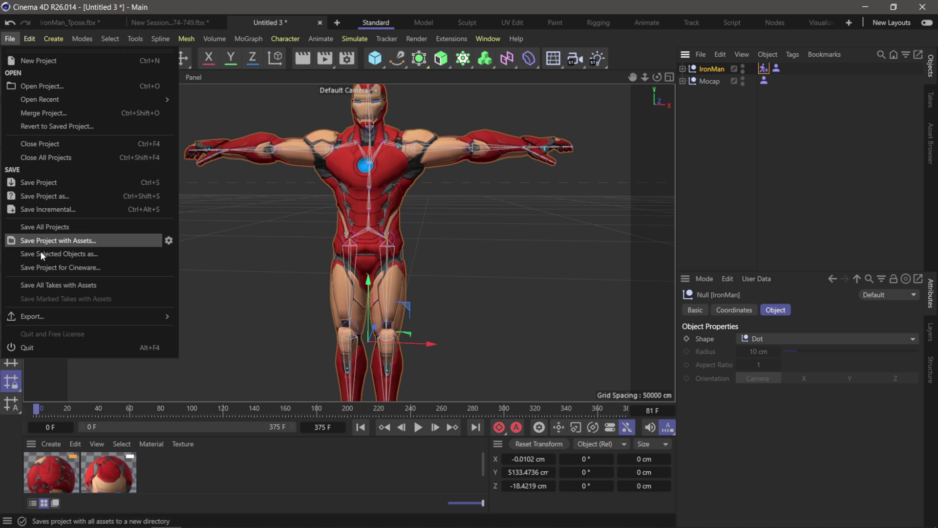
pyautogui.moveTo(47, 319)
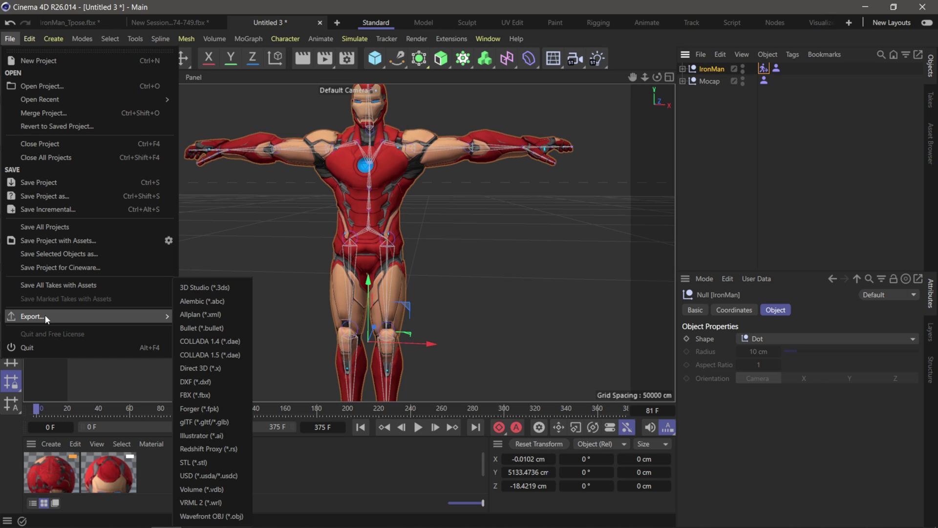
pyautogui.click(209, 396)
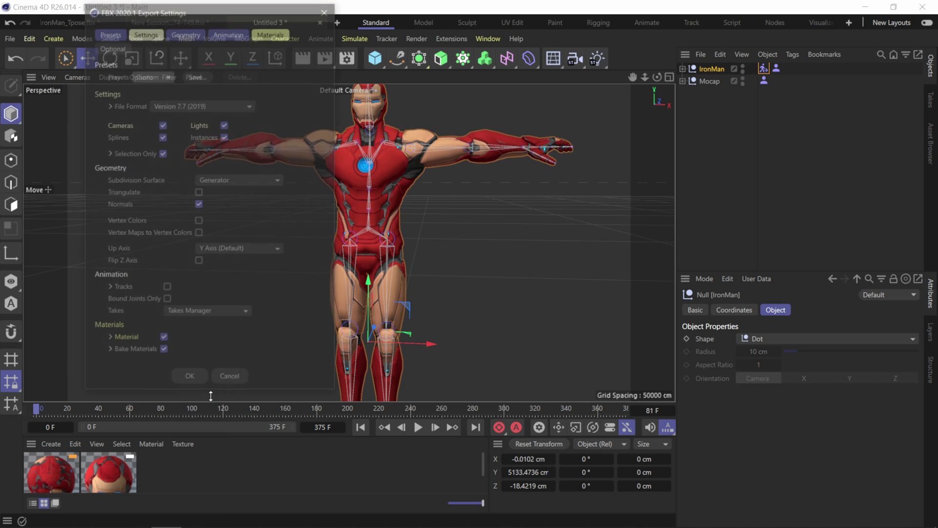
pyautogui.moveTo(225, 7); pyautogui.dragTo(442, 52)
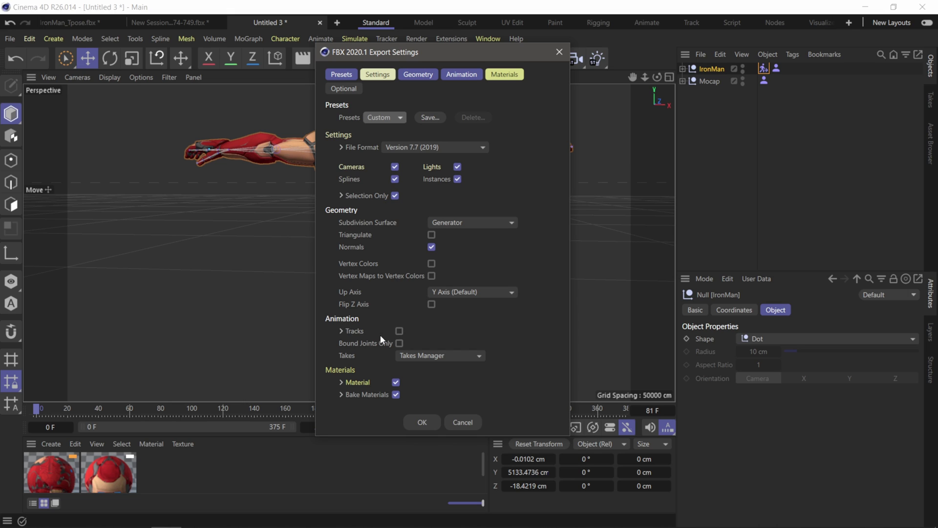
pyautogui.click(399, 331)
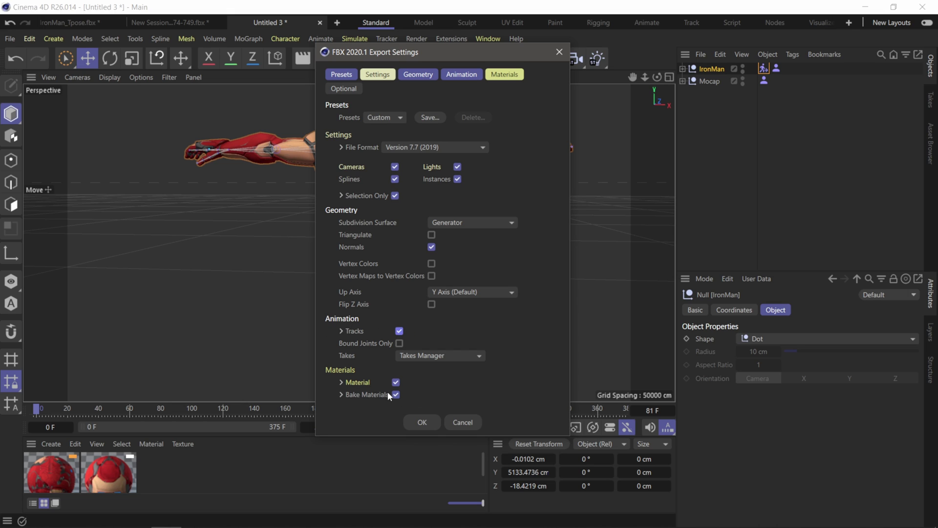
pyautogui.click(422, 422)
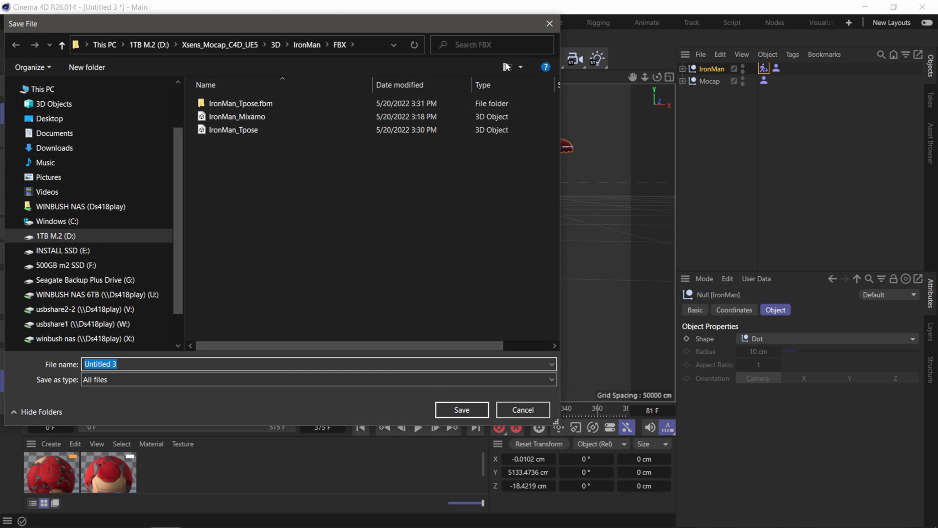
# Step: Save the exported file as IronMan_UE5 in the IronMan FBX folder
pyautogui.click(273, 220)
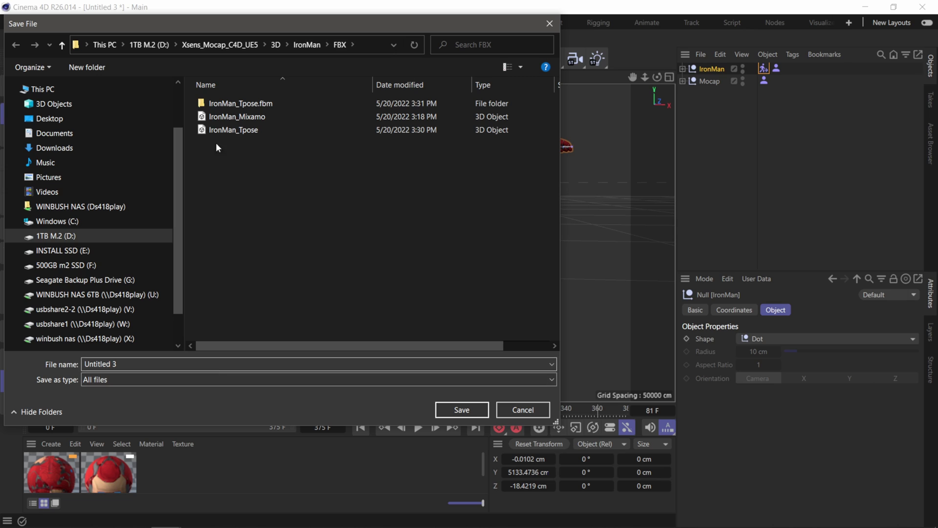
pyautogui.click(230, 130)
pyautogui.click(159, 363)
pyautogui.click(159, 363)
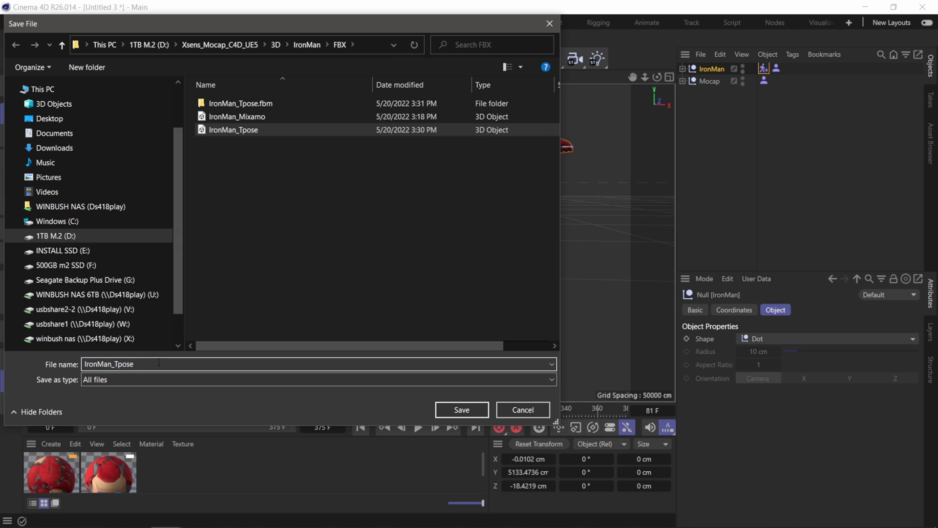
pyautogui.press('BackSpace')
pyautogui.press('BackSpace')
pyautogui.press('BackSpace')
pyautogui.press('BackSpace')
pyautogui.press('BackSpace')
pyautogui.write('UE5')
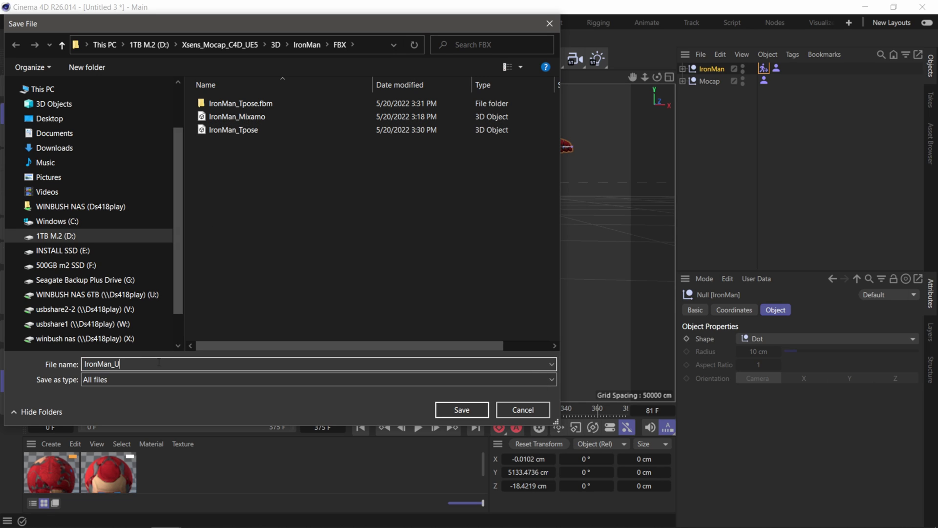
pyautogui.click(472, 408)
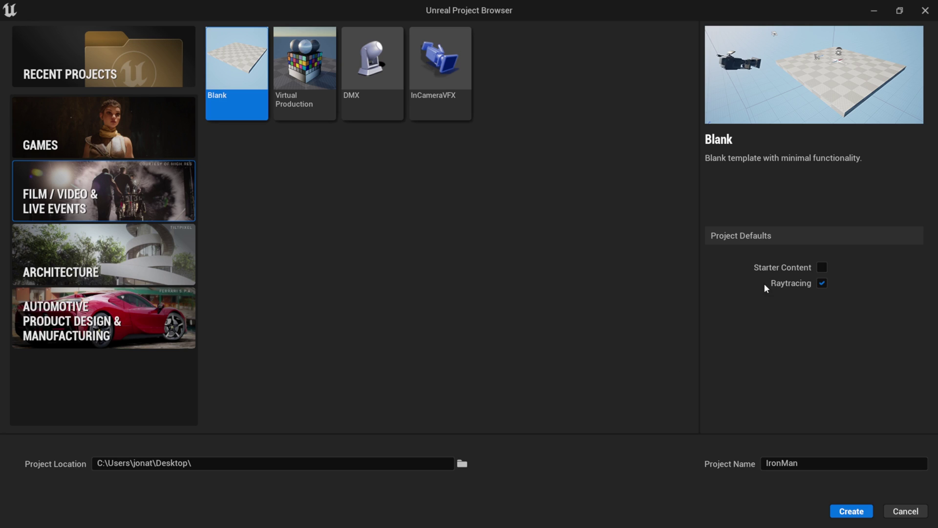
# Step: Switch to Unreal Engine, create the blank IronMan project, close the Movie Render Queue window and update the out-of-date project file
pyautogui.click(849, 513)
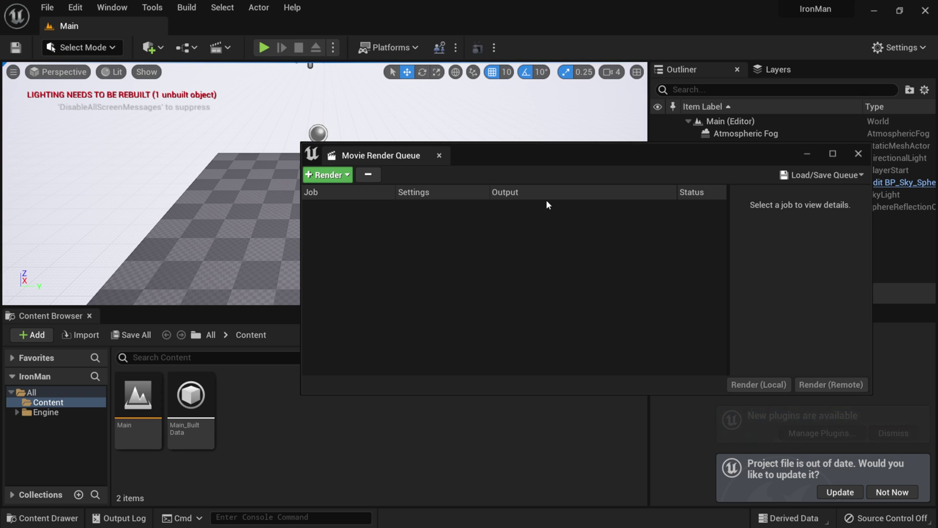
pyautogui.click(858, 155)
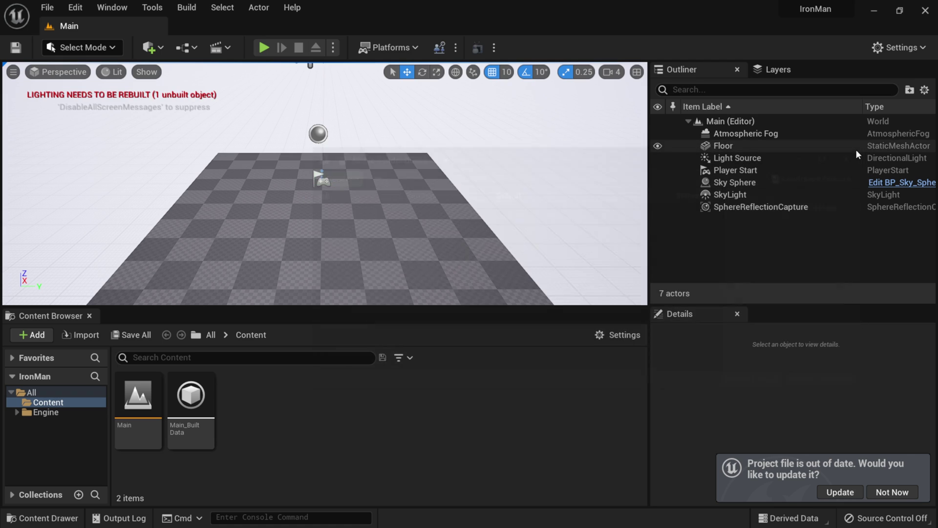
pyautogui.click(849, 491)
# Step: Enlarge the level viewport and give the light source's details more room
pyautogui.moveTo(748, 304); pyautogui.dragTo(757, 344)
pyautogui.moveTo(456, 308); pyautogui.dragTo(371, 340)
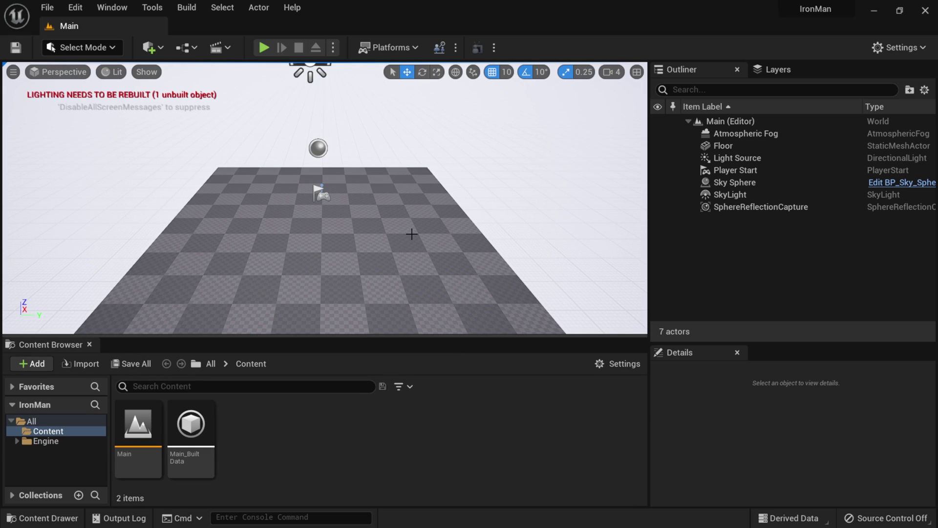
pyautogui.moveTo(410, 231); pyautogui.dragTo(421, 229, button='middle')
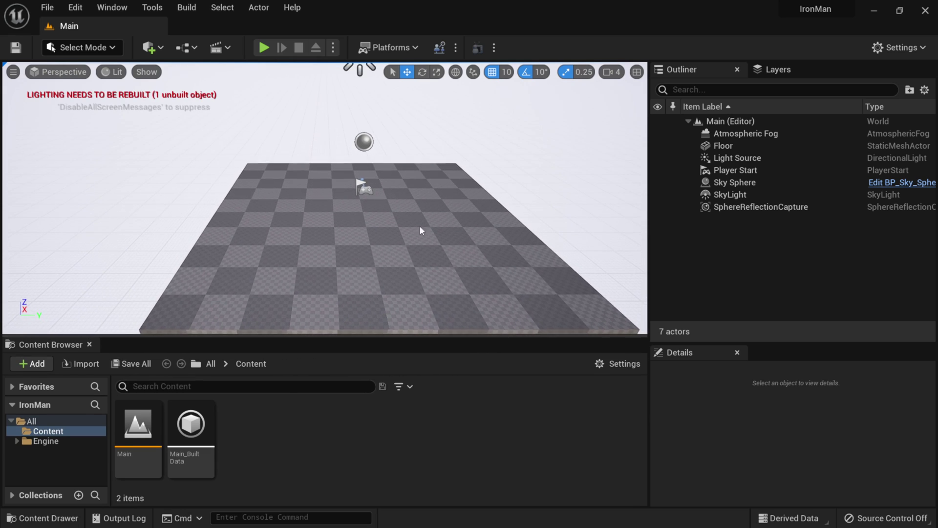
pyautogui.click(737, 157)
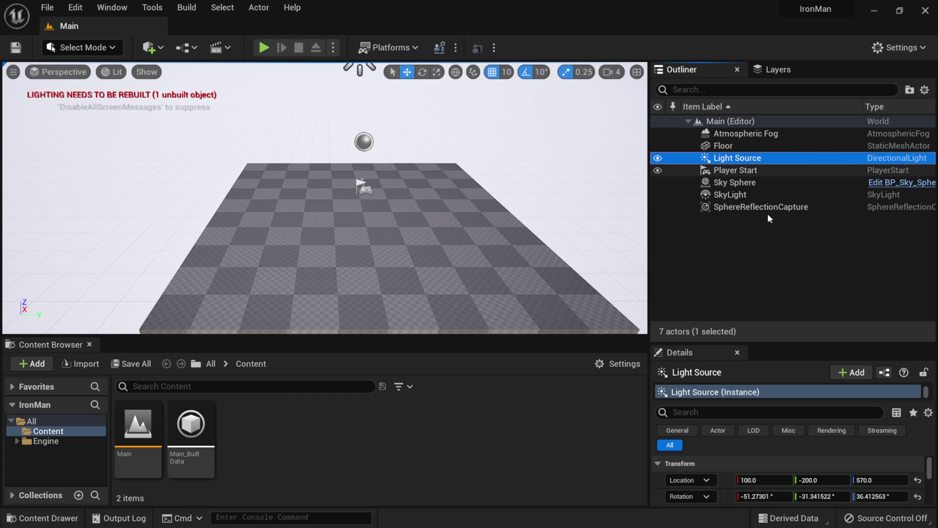
pyautogui.click(809, 322)
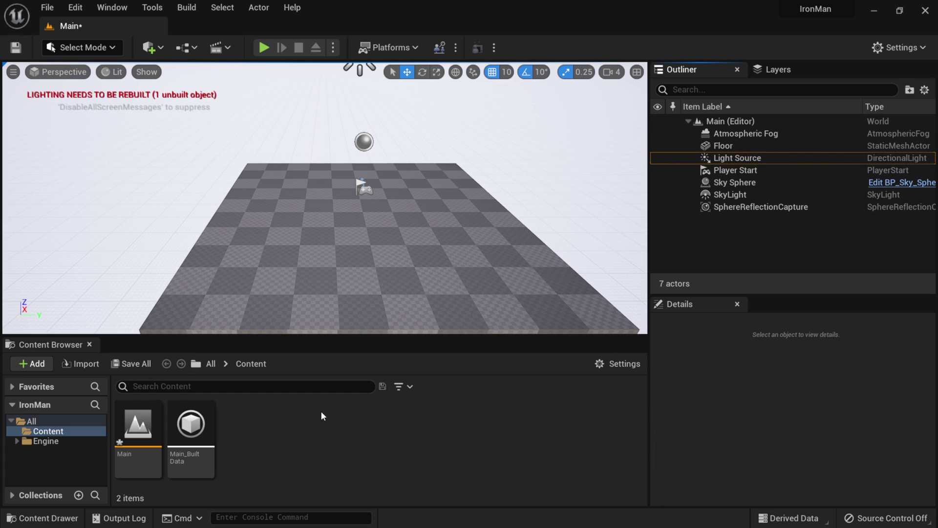
# Step: Create a folder named Character in the project's Content folder and open it
pyautogui.click(48, 431)
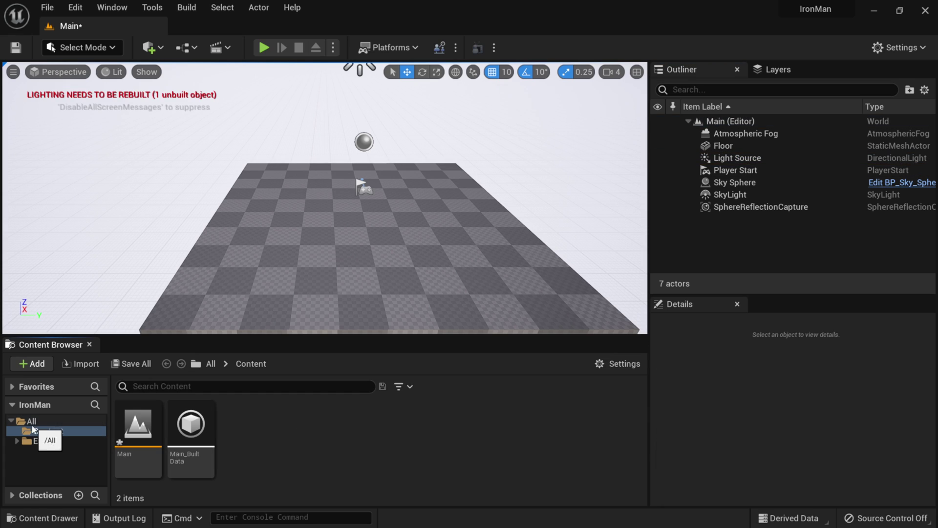
pyautogui.rightClick(264, 438)
pyautogui.moveTo(261, 424)
pyautogui.click(313, 186)
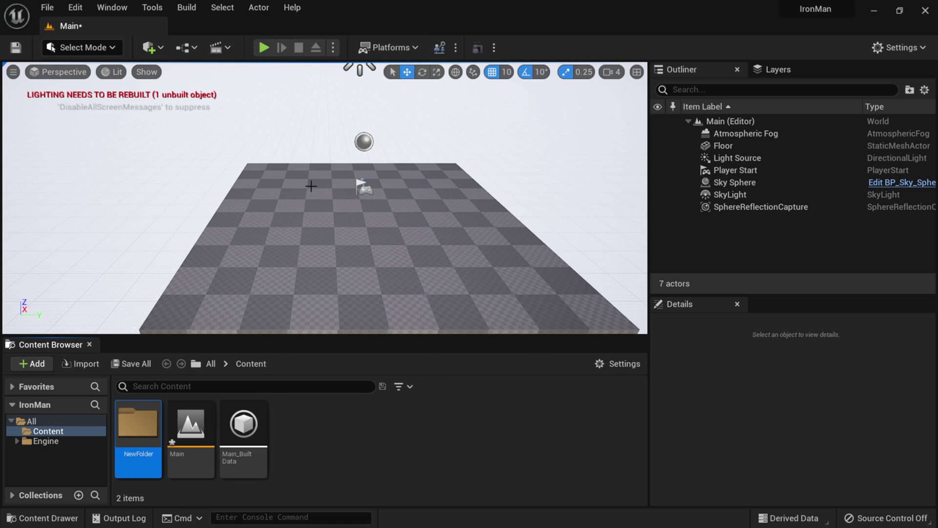
pyautogui.press('BackSpace')
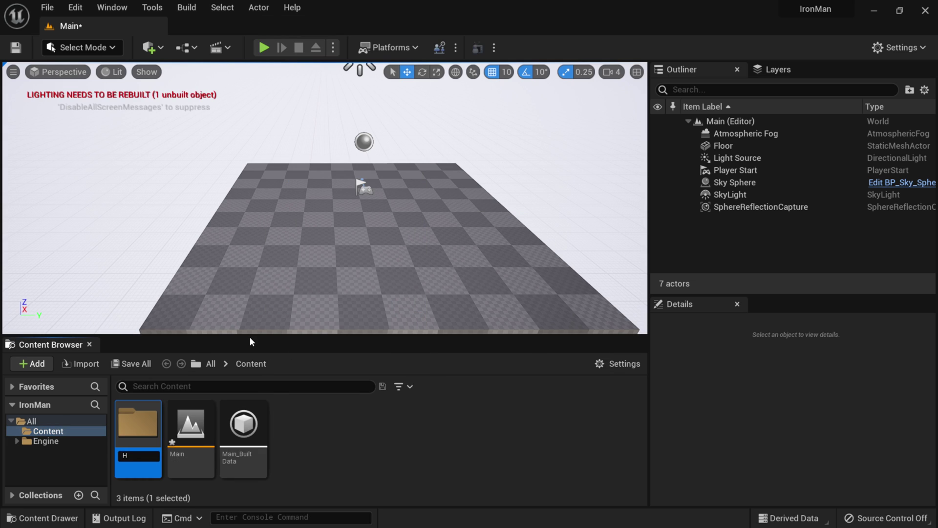
pyautogui.write('Character')
pyautogui.press('Return')
pyautogui.press('Return')
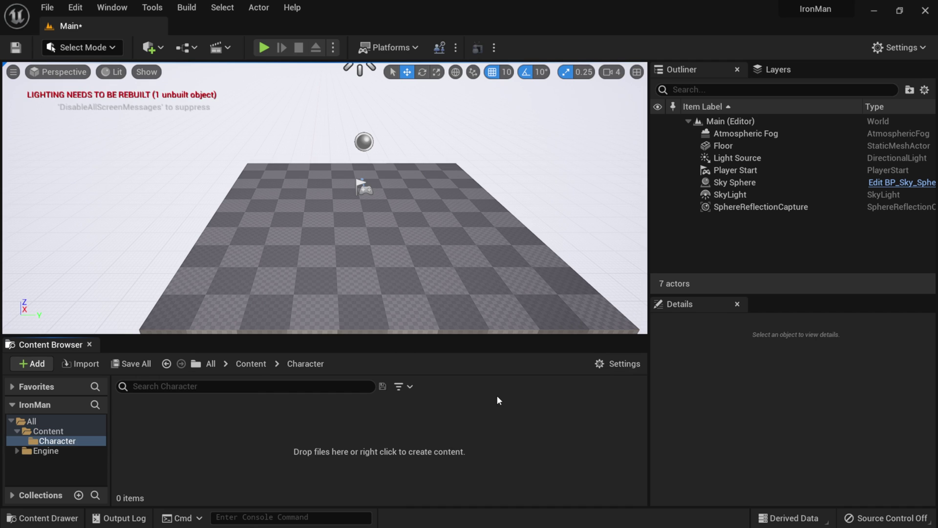
# Step: Bring the IronMan_UE5 file from the FBX folder in File Explorer into the project's Character folder
pyautogui.press('super')
pyautogui.click(228, 477)
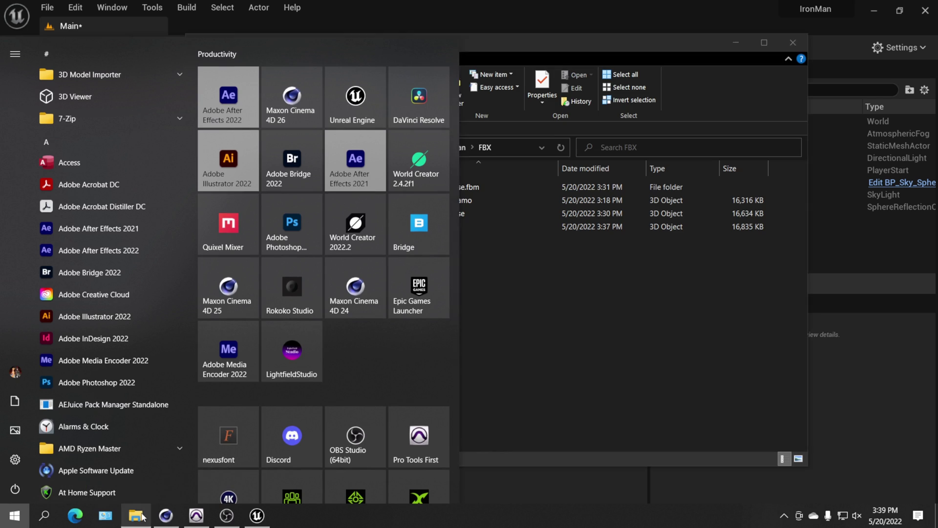
pyautogui.click(447, 226)
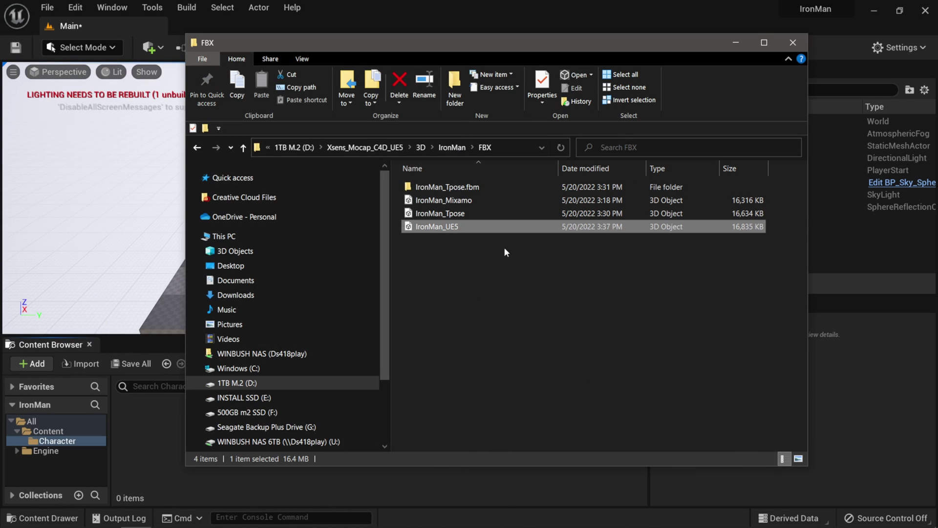
pyautogui.moveTo(526, 46); pyautogui.dragTo(667, 14)
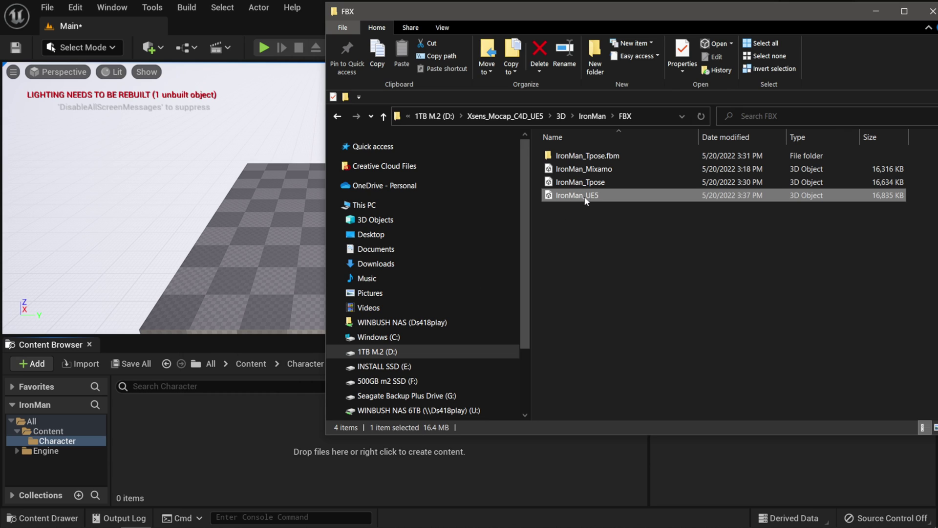
pyautogui.moveTo(558, 197); pyautogui.dragTo(219, 456)
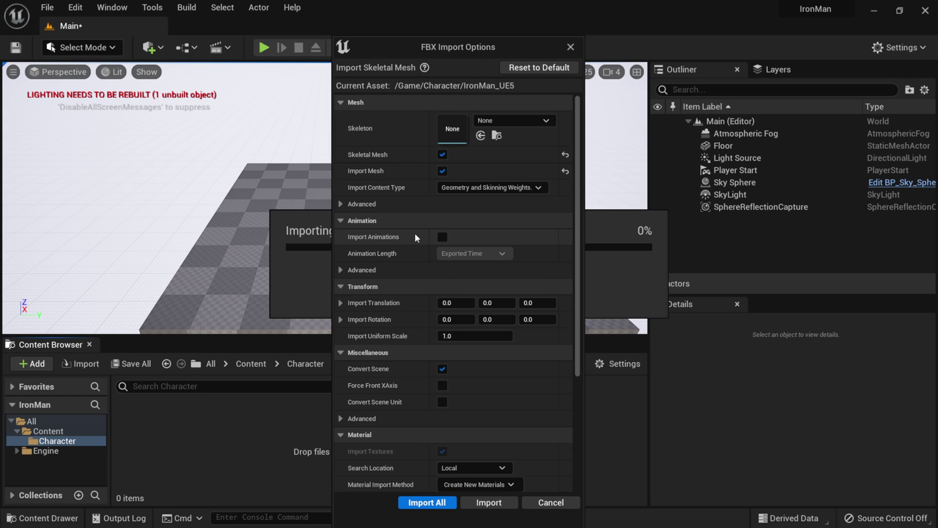
# Step: Enable Import Animations for the skeletal mesh, import all files with these settings and close the message log
pyautogui.click(443, 239)
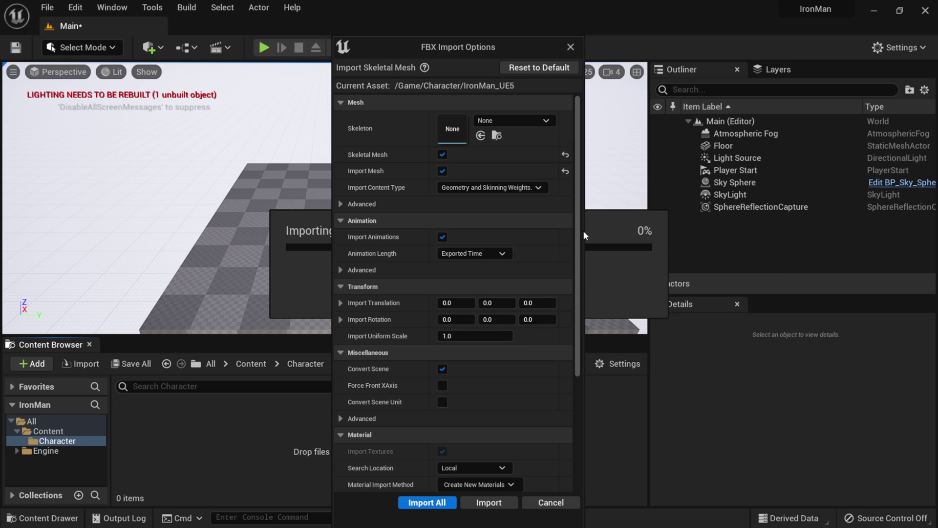
pyautogui.moveTo(580, 233); pyautogui.dragTo(584, 266)
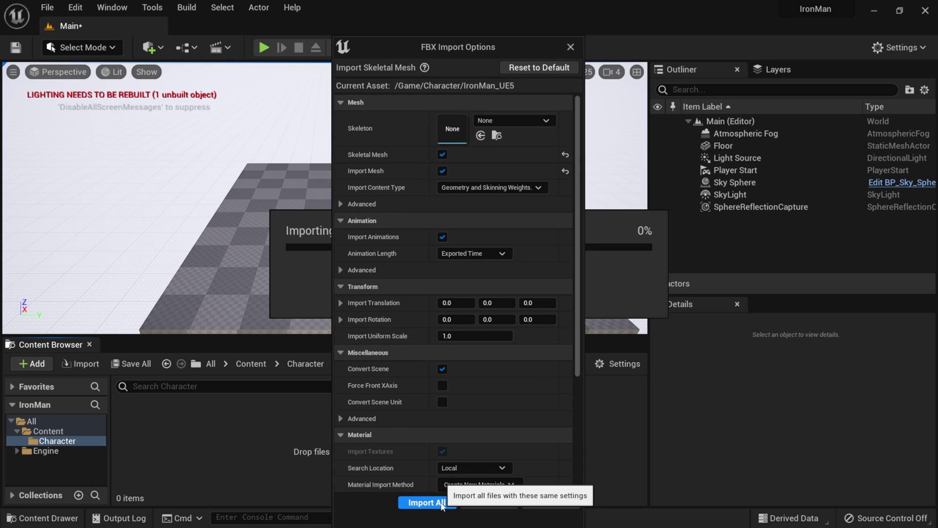
pyautogui.click(426, 502)
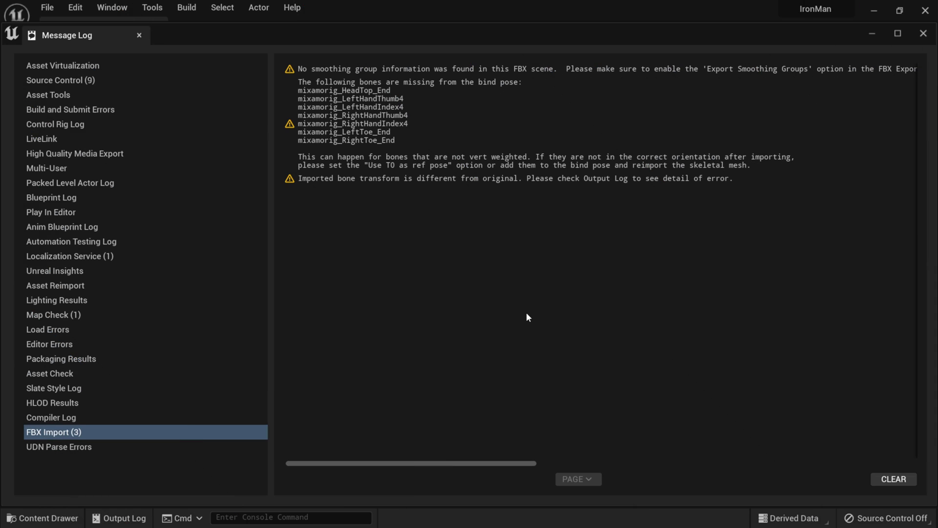
pyautogui.click(923, 34)
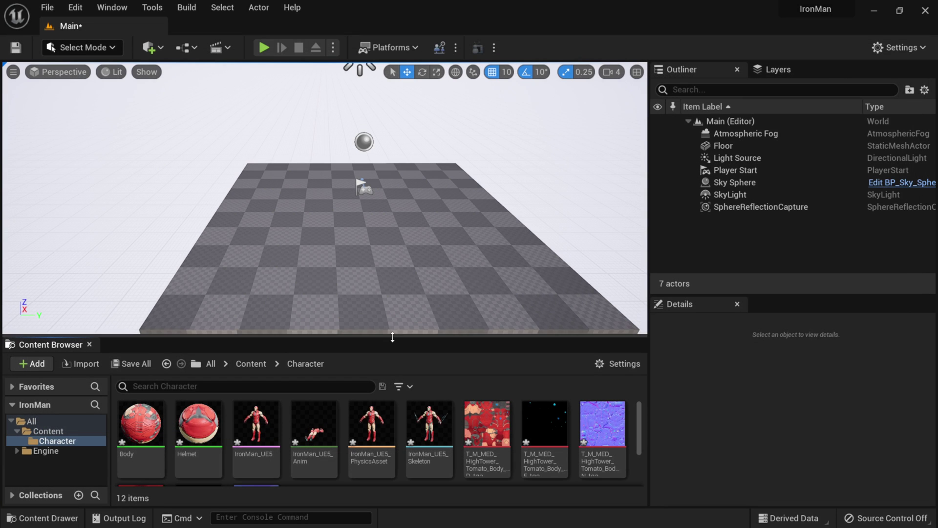
# Step: Place the IronMan_UE5 skeletal mesh in the level and reset its location to 0, 0, 0
pyautogui.moveTo(400, 336); pyautogui.dragTo(399, 291)
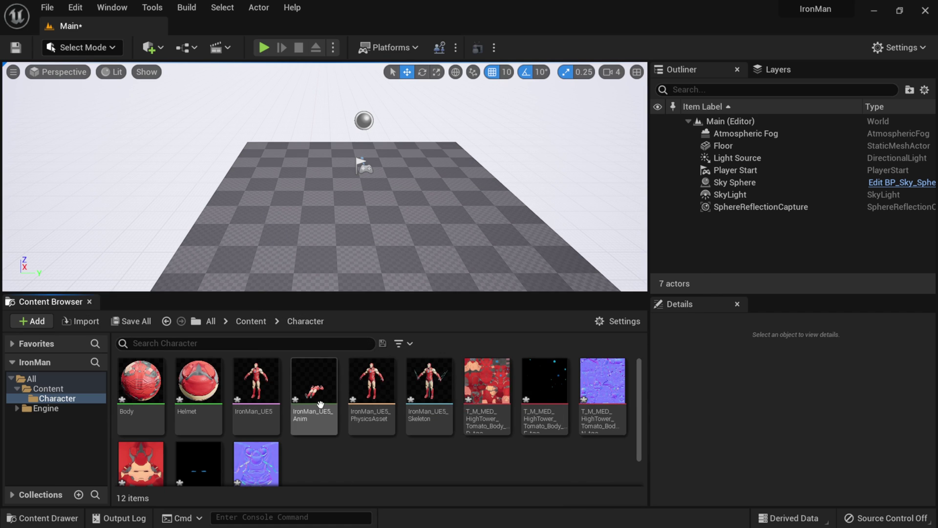
pyautogui.moveTo(254, 406)
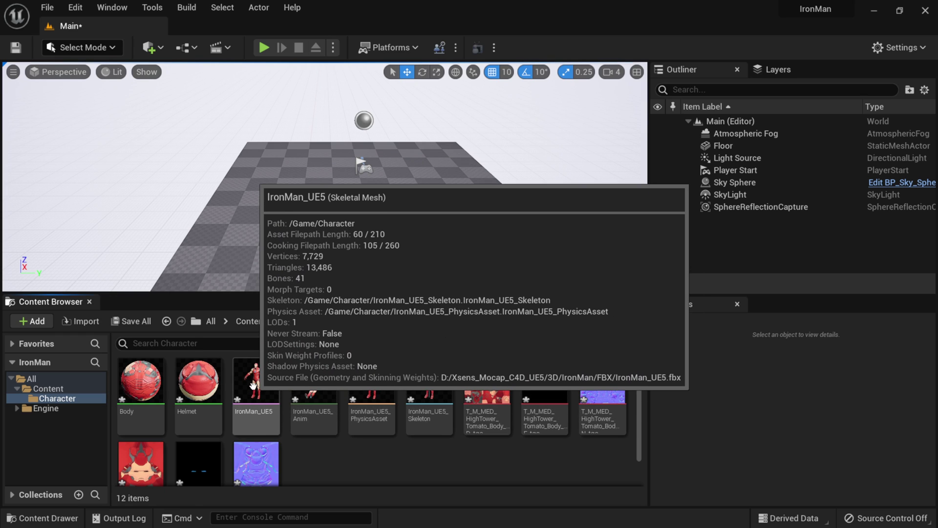
pyautogui.moveTo(253, 407); pyautogui.dragTo(383, 145)
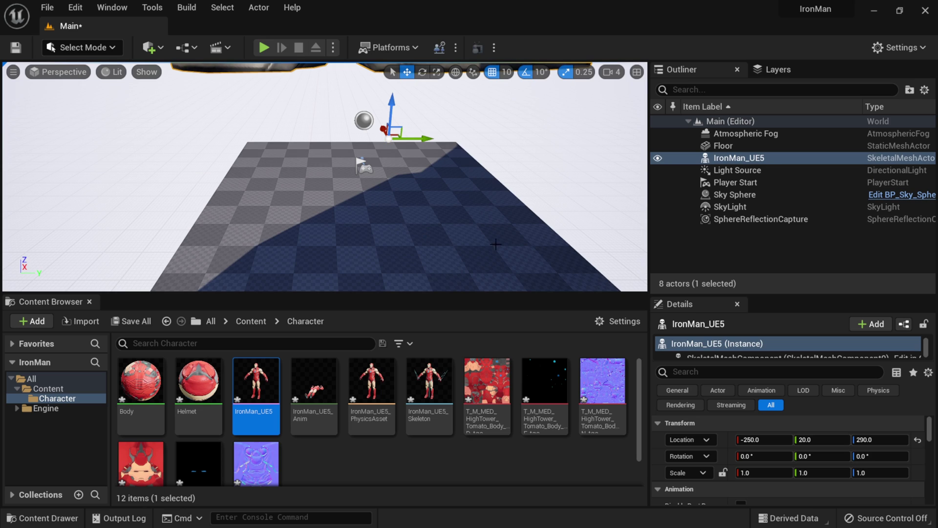
pyautogui.moveTo(820, 296); pyautogui.dragTo(821, 200)
pyautogui.click(918, 361)
pyautogui.press('f')
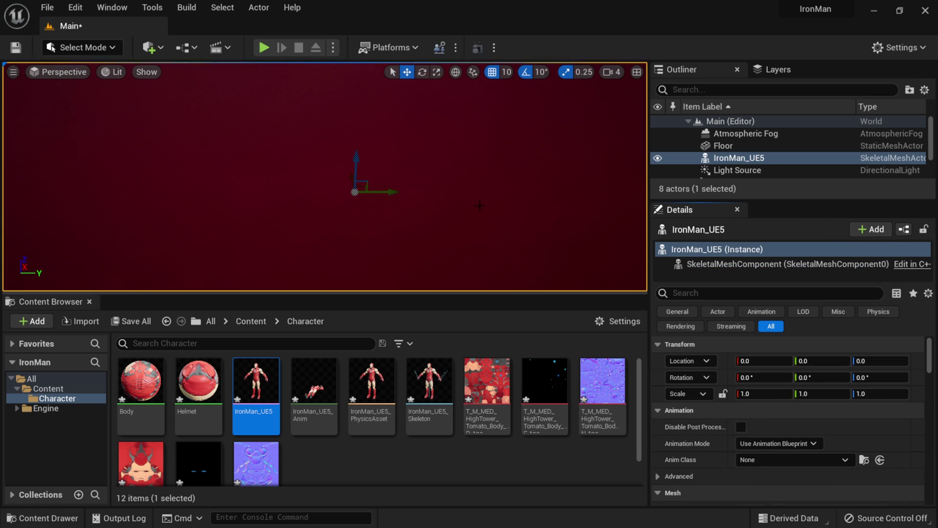
pyautogui.doubleClick(739, 158)
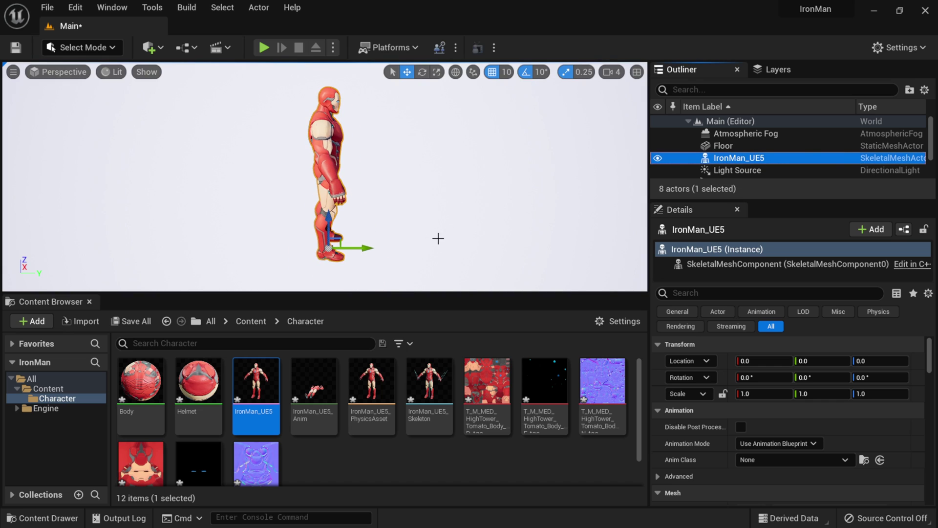
pyautogui.keyDown('alt'); pyautogui.moveTo(438, 237); pyautogui.dragTo(518, 238); pyautogui.keyUp('alt')
pyautogui.keyDown('alt'); pyautogui.moveTo(446, 244); pyautogui.dragTo(401, 237); pyautogui.keyUp('alt')
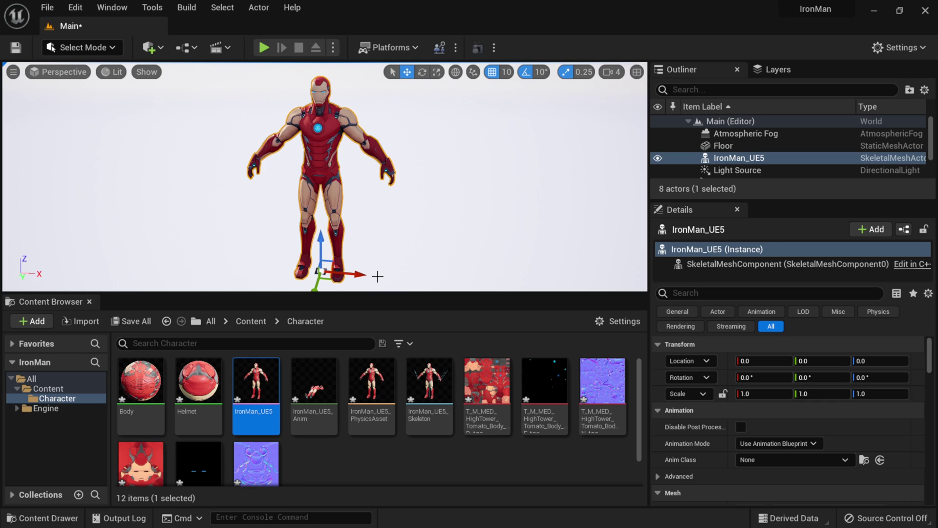
# Step: Add a level sequence to the level and save it in the Content folder as NewLevelSequence
pyautogui.click(215, 51)
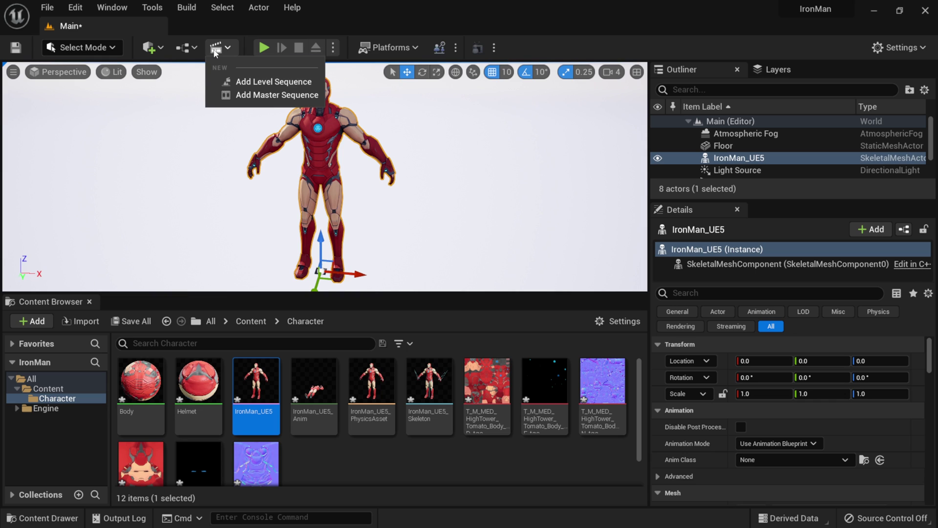
pyautogui.click(264, 83)
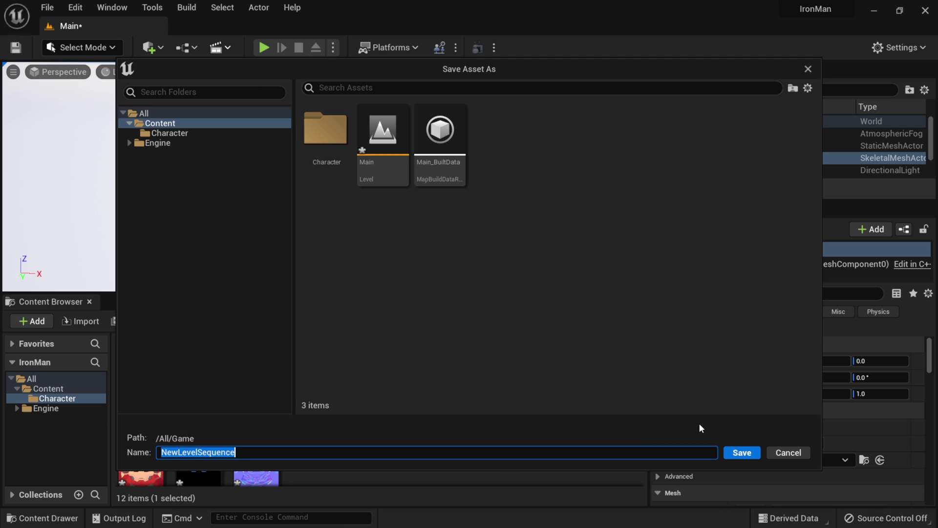
pyautogui.click(752, 453)
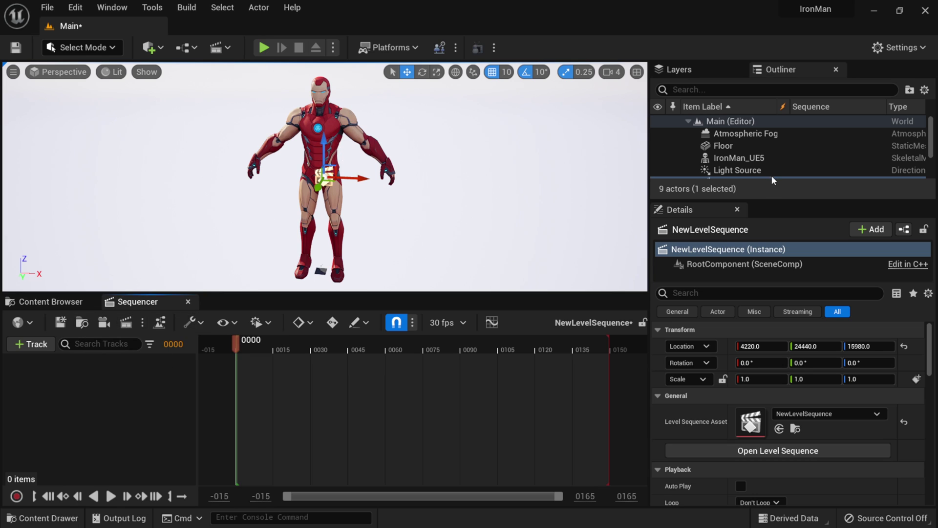
# Step: Add the IronMan_UE5 actor to the level sequence and set the sequence display rate to 60 fps
pyautogui.click(730, 158)
pyautogui.moveTo(732, 158); pyautogui.dragTo(101, 398)
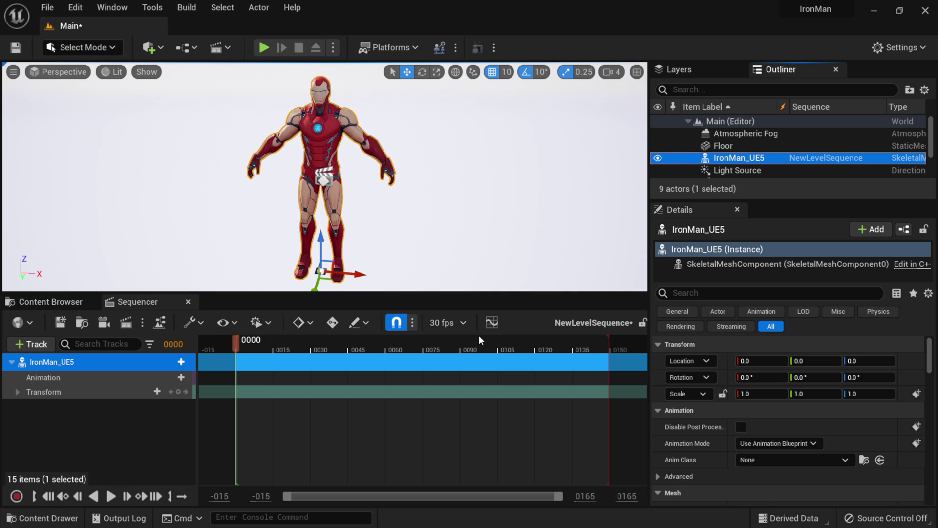
pyautogui.click(468, 324)
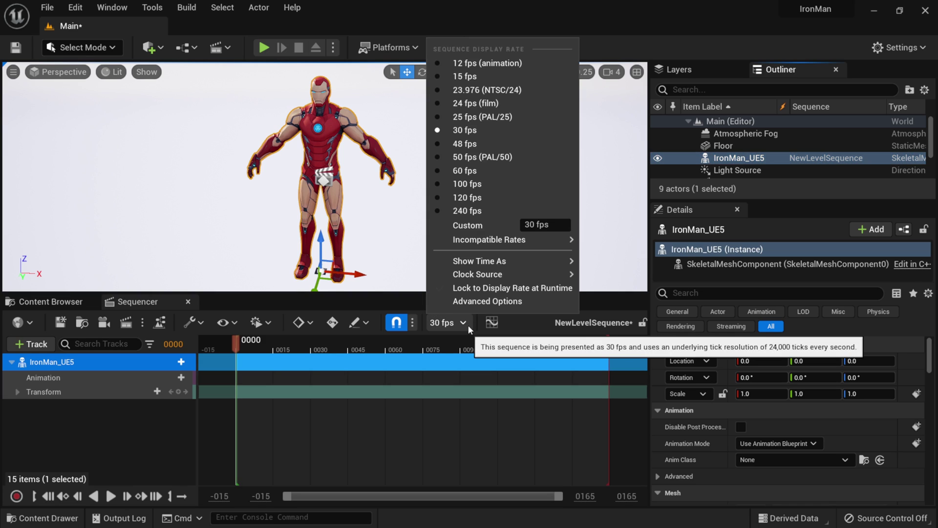
pyautogui.click(477, 171)
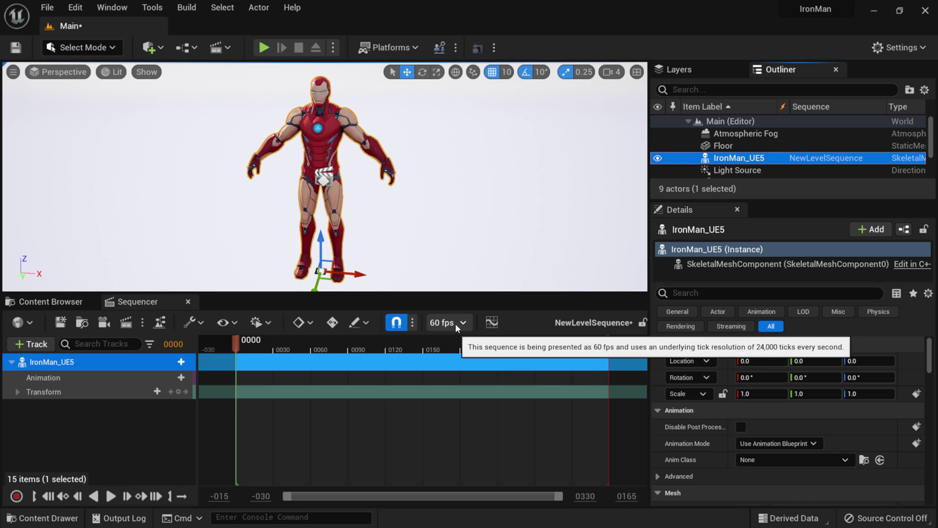
# Step: Add the IronMan_UE5_Anim sequence to the character's Animation track, scrub through the first frames and return to frame 0
pyautogui.click(72, 375)
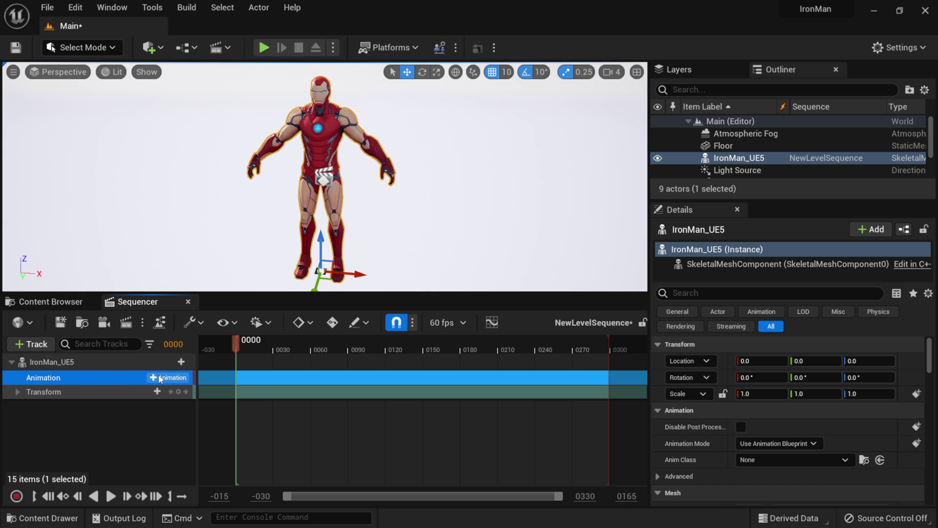
pyautogui.click(154, 377)
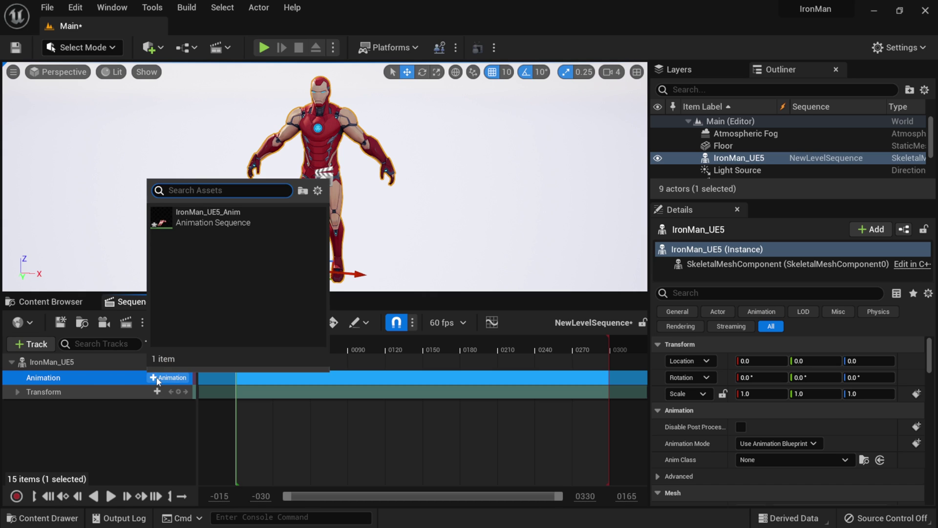
pyautogui.click(182, 223)
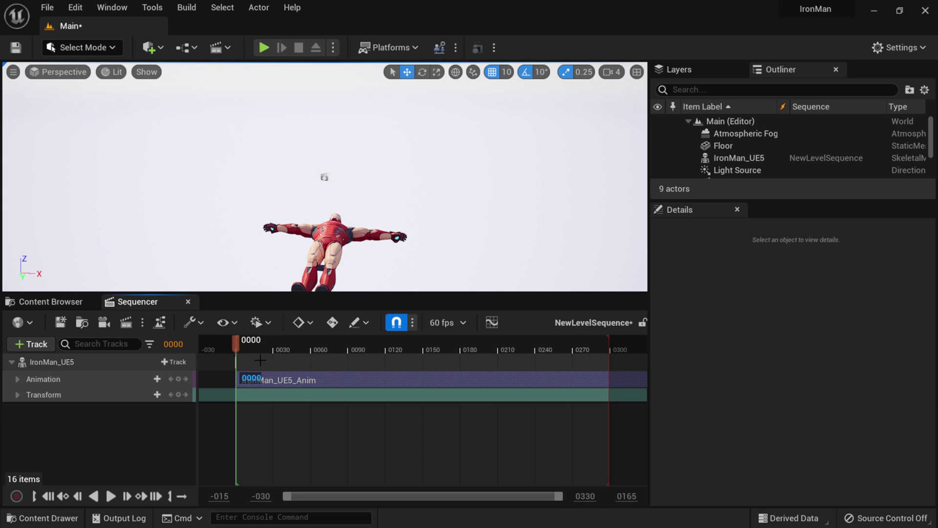
pyautogui.moveTo(236, 340); pyautogui.dragTo(253, 348)
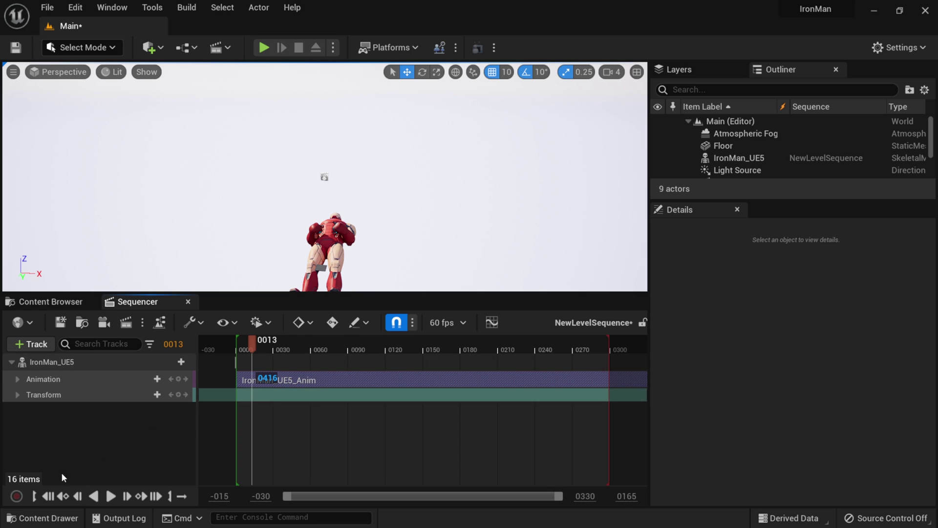
pyautogui.click(51, 496)
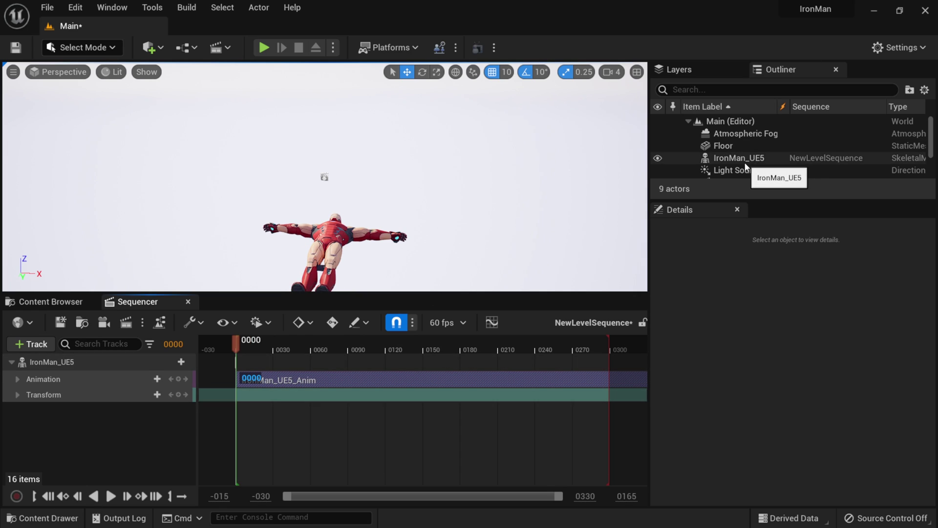
# Step: Set the IronMan_UE5 actor's X rotation to 90°, scrub the sequence to check it and return to frame 0
pyautogui.click(728, 158)
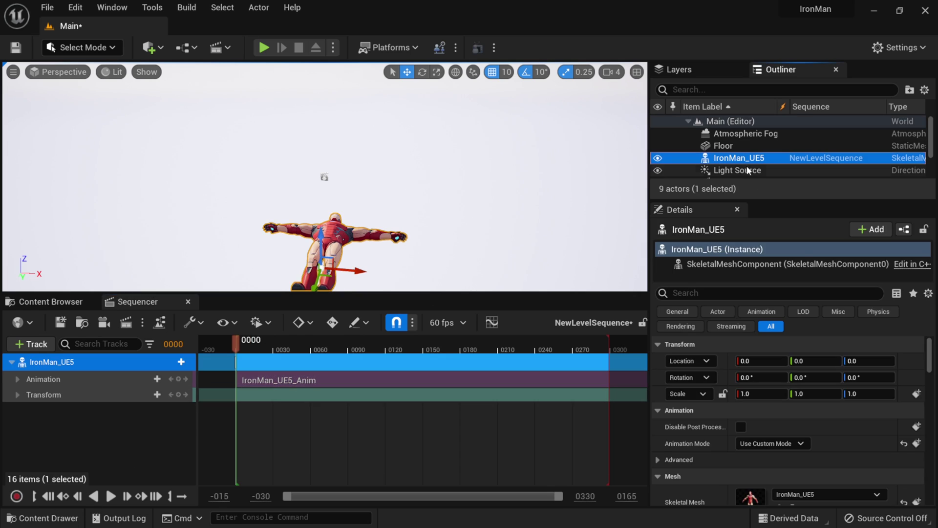
pyautogui.click(752, 379)
pyautogui.write('90')
pyautogui.press('Return')
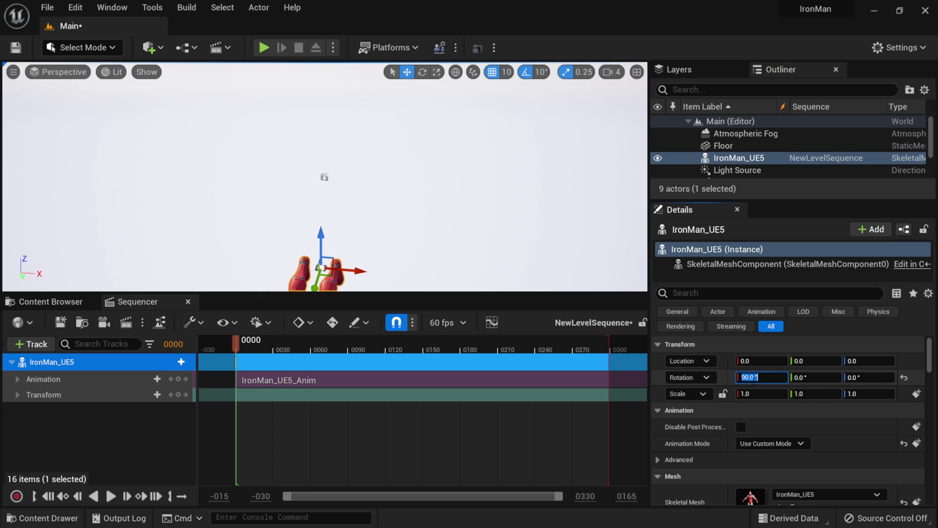
pyautogui.moveTo(235, 344); pyautogui.dragTo(275, 349)
pyautogui.click(48, 498)
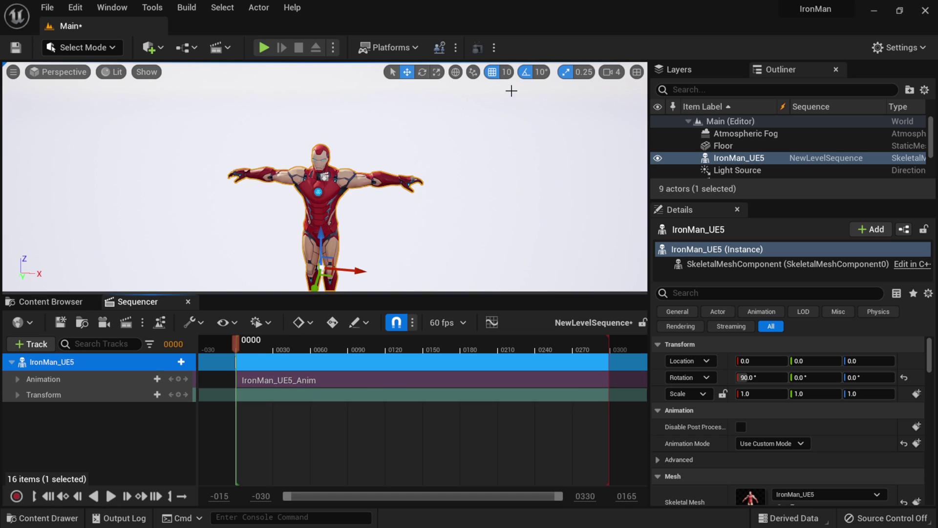
# Step: Play the level sequence from the start to review the animation on the character's upper body
pyautogui.scroll(5, 325, 195)
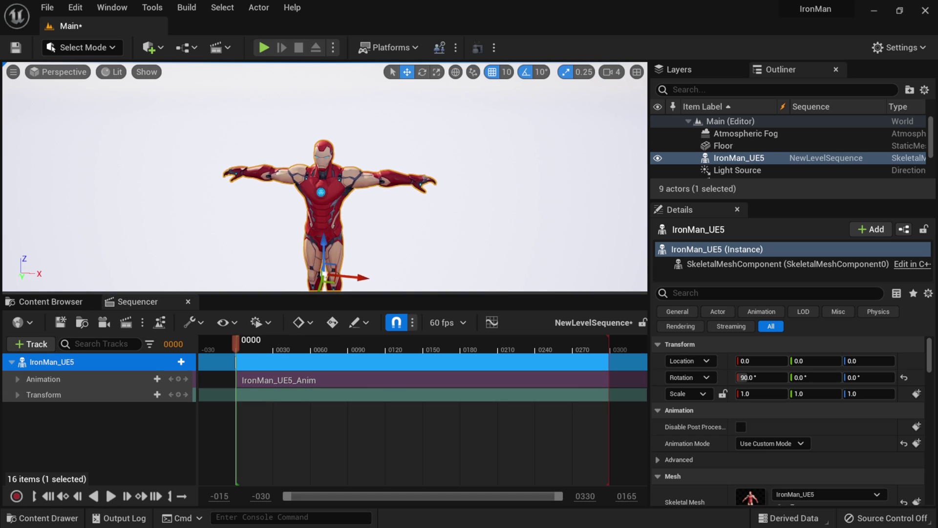
pyautogui.scroll(3, 325, 176)
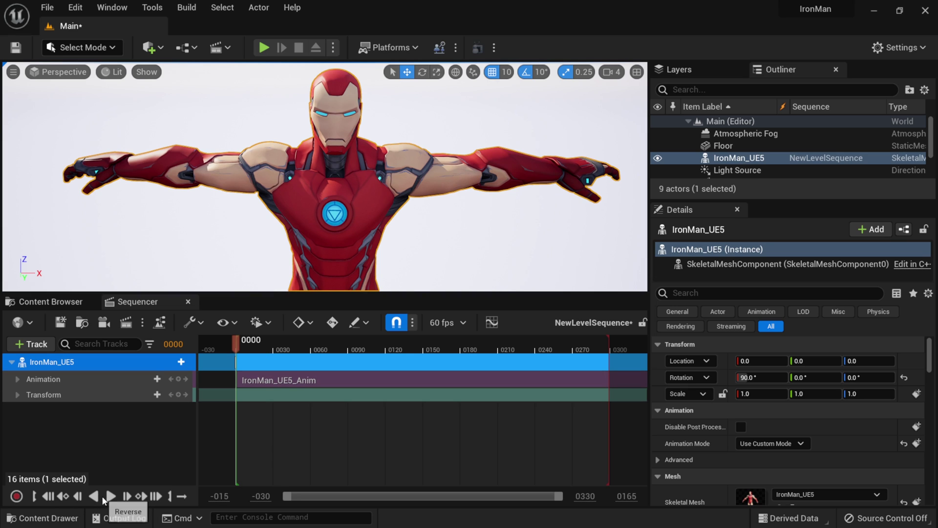
pyautogui.click(110, 496)
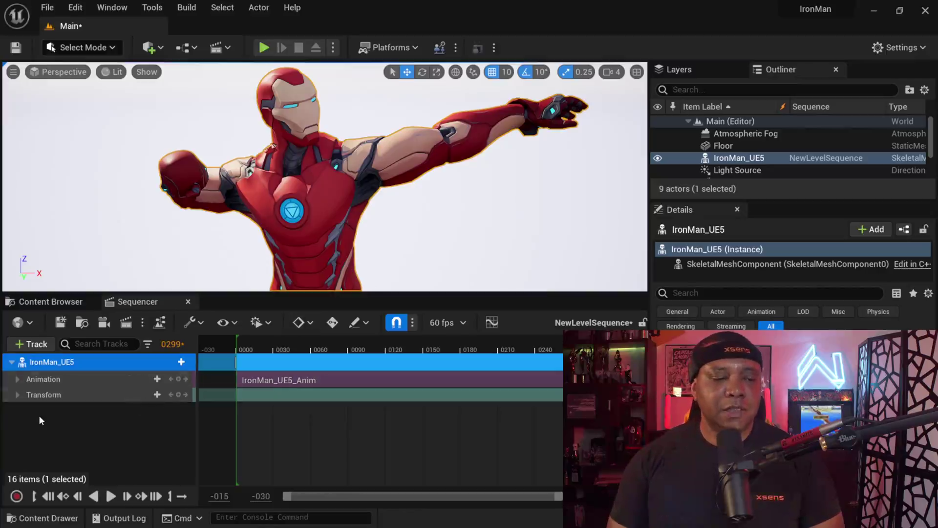
# Step: Delete the IronMan_UE5 track from the level sequence, close the Sequencer and enlarge the viewport
pyautogui.click(39, 415)
pyautogui.click(64, 362)
pyautogui.press('Delete')
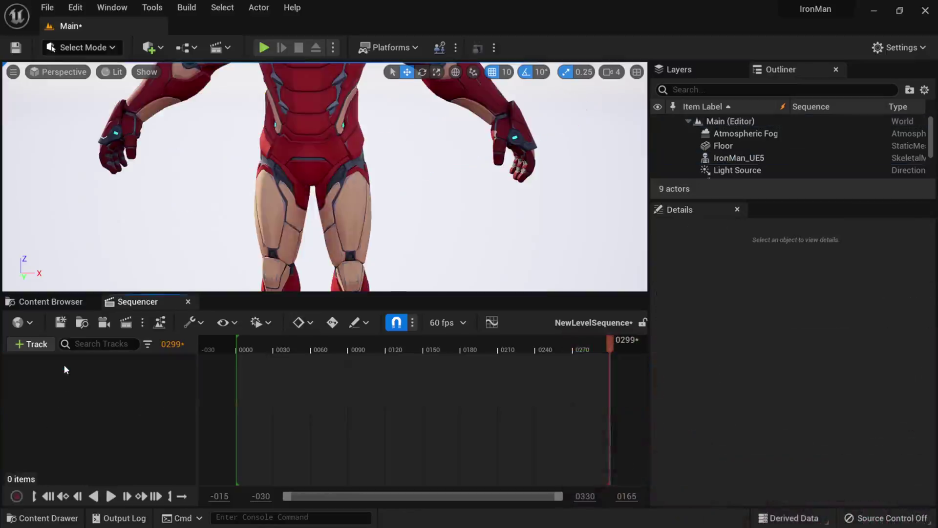
pyautogui.click(188, 302)
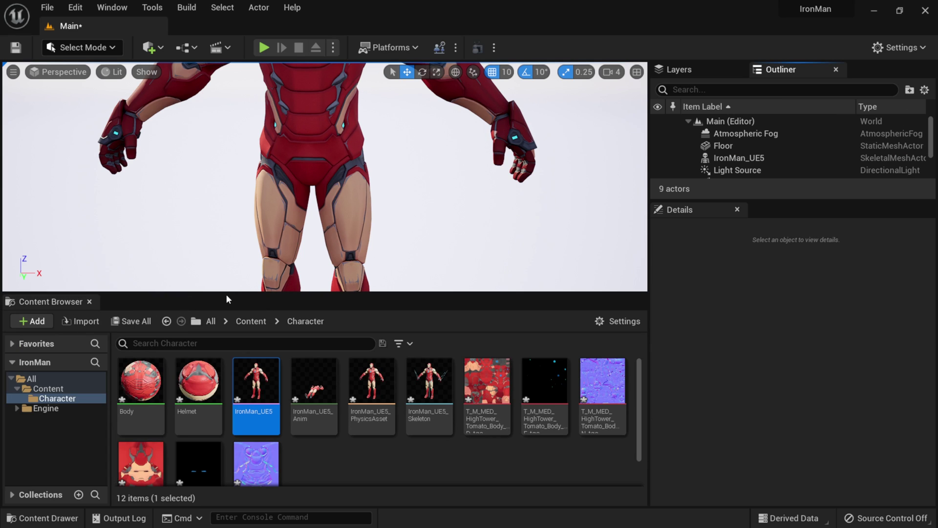
pyautogui.moveTo(226, 294); pyautogui.dragTo(227, 331)
# Step: Set the IronMan_UE5 actor's animation mode to Use Animation Asset with IronMan_UE5_Anim, and test it in a play session
pyautogui.click(750, 158)
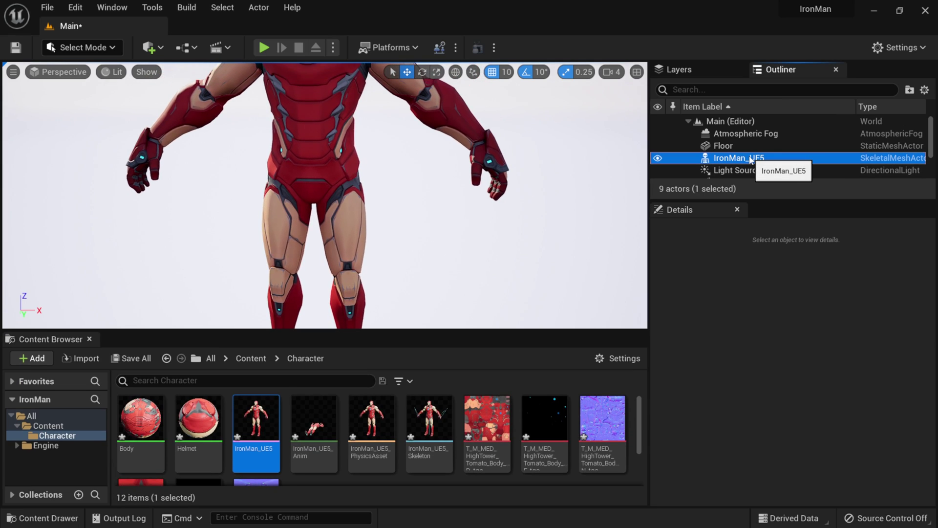
pyautogui.doubleClick(750, 158)
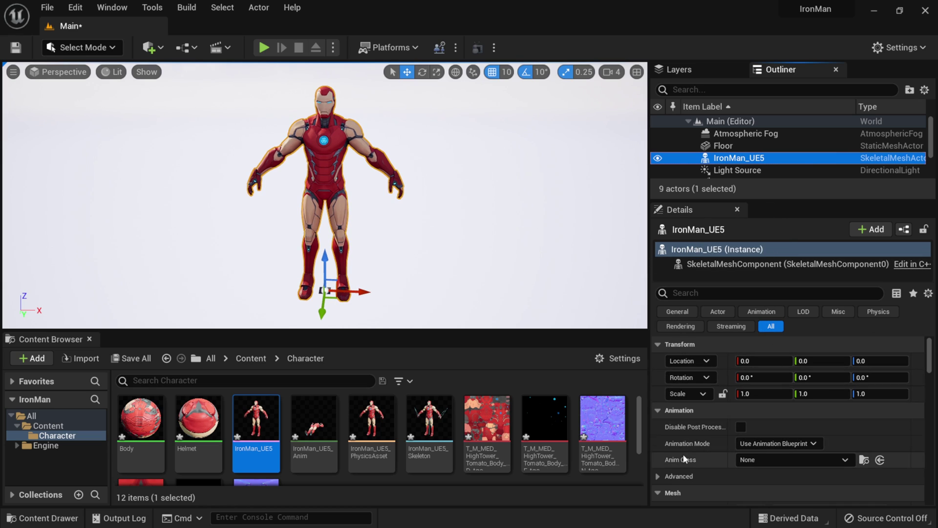
pyautogui.click(781, 444)
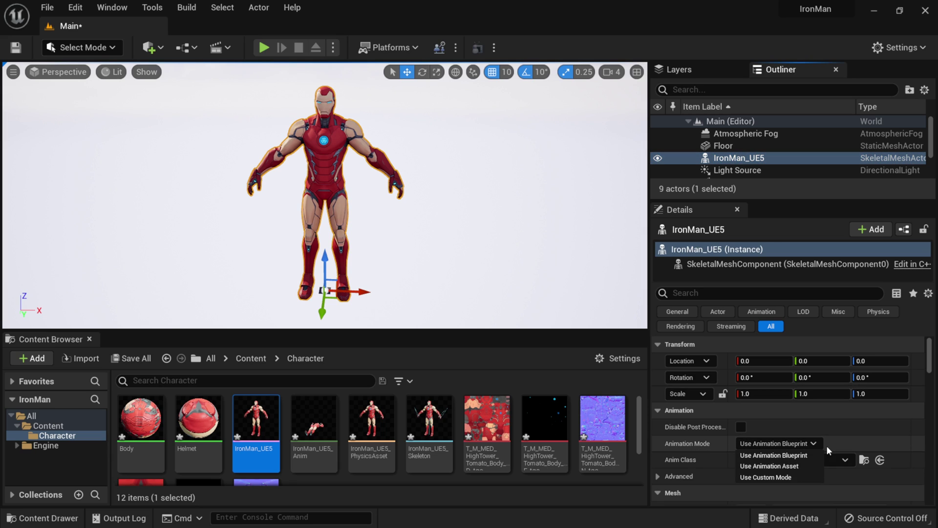
pyautogui.click(774, 466)
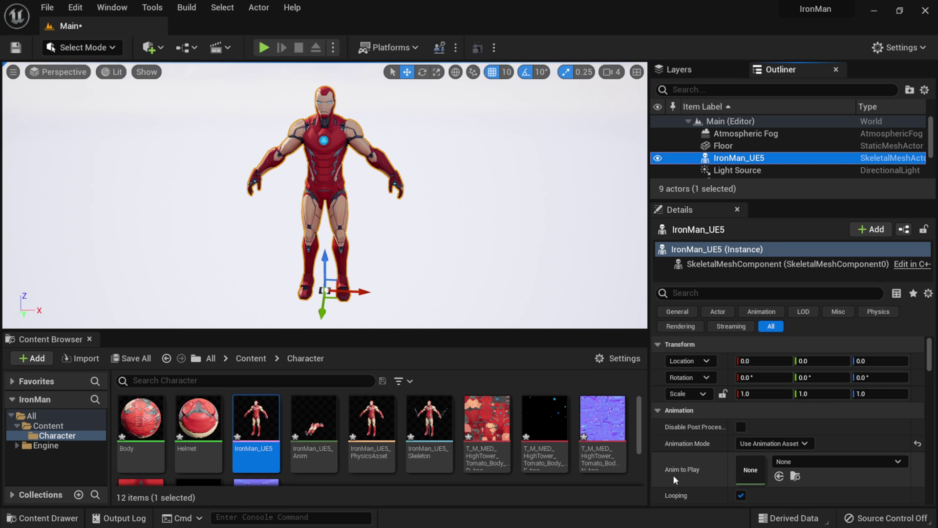
pyautogui.click(838, 461)
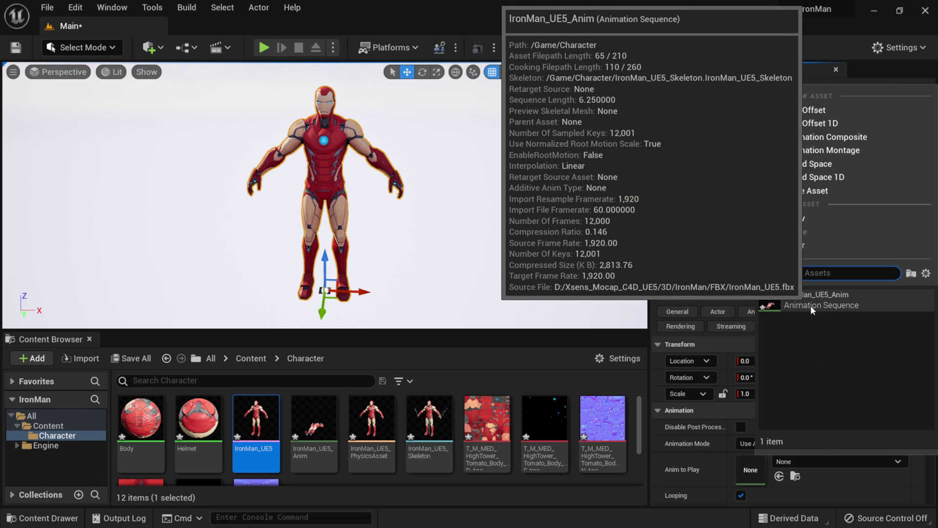
pyautogui.click(849, 304)
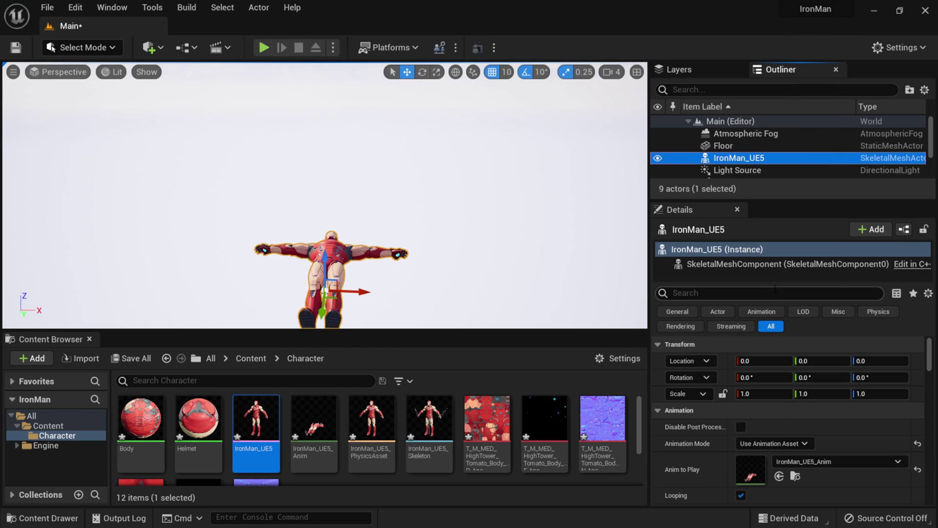
pyautogui.click(265, 47)
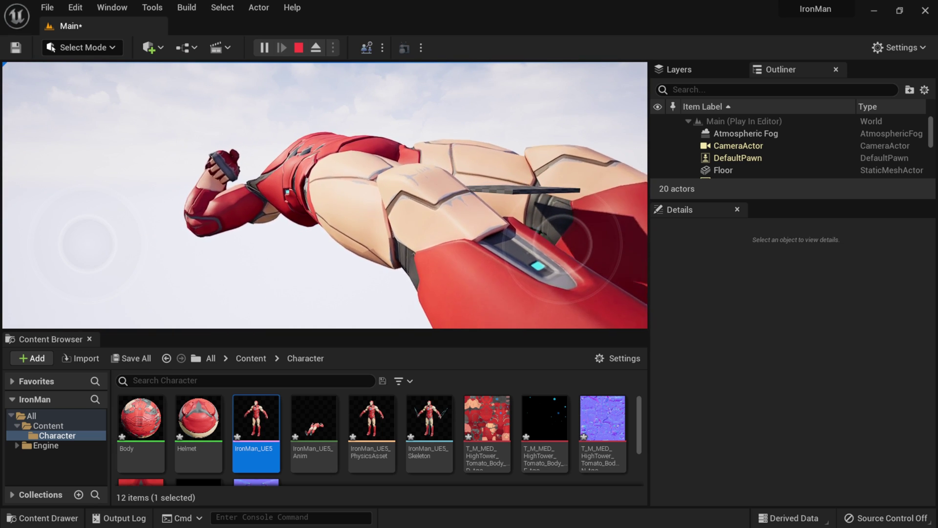
pyautogui.press('Escape')
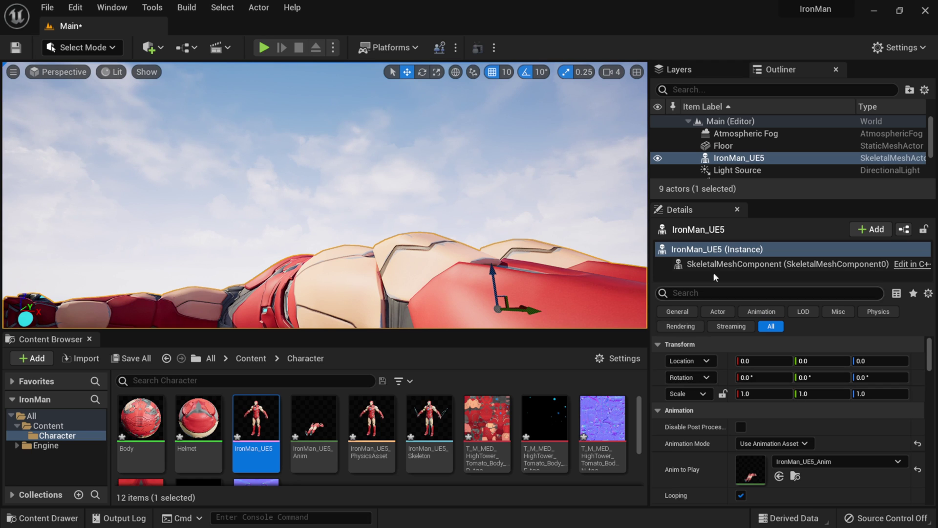
# Step: Set the IronMan_UE5 actor's X rotation to 90° and start a play session to check the upright animation
pyautogui.click(737, 161)
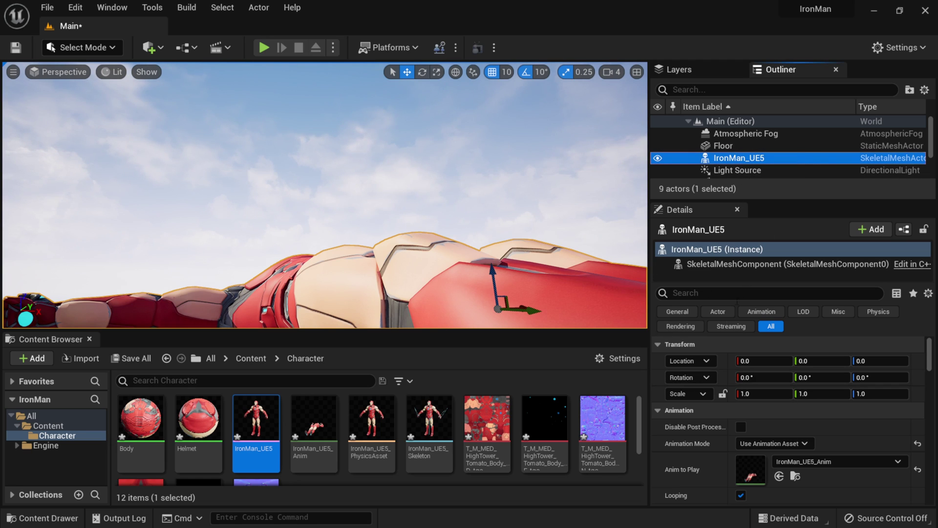
pyautogui.click(761, 377)
pyautogui.write('90')
pyautogui.press('Return')
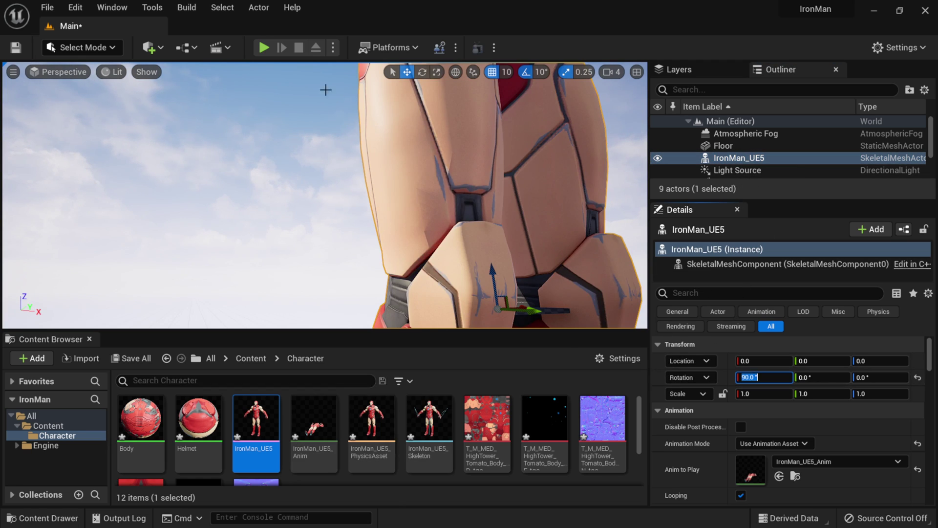
pyautogui.click(264, 48)
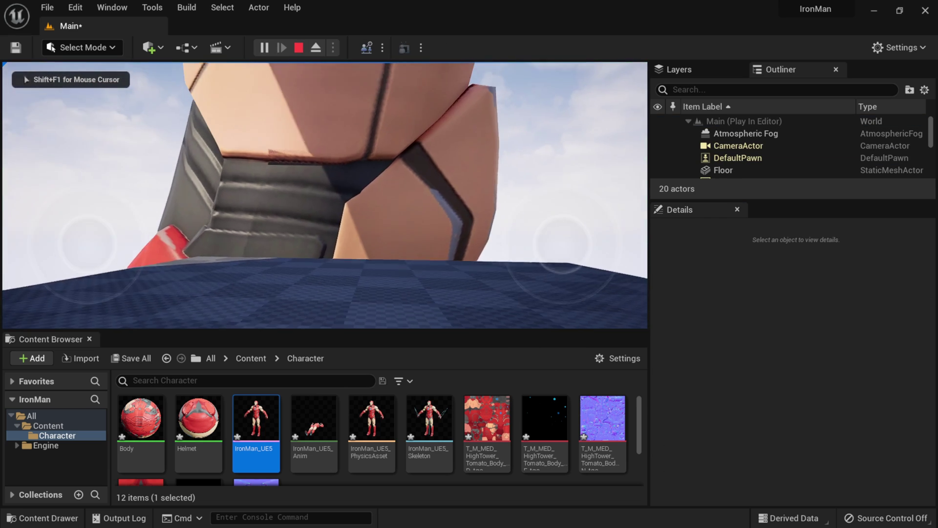